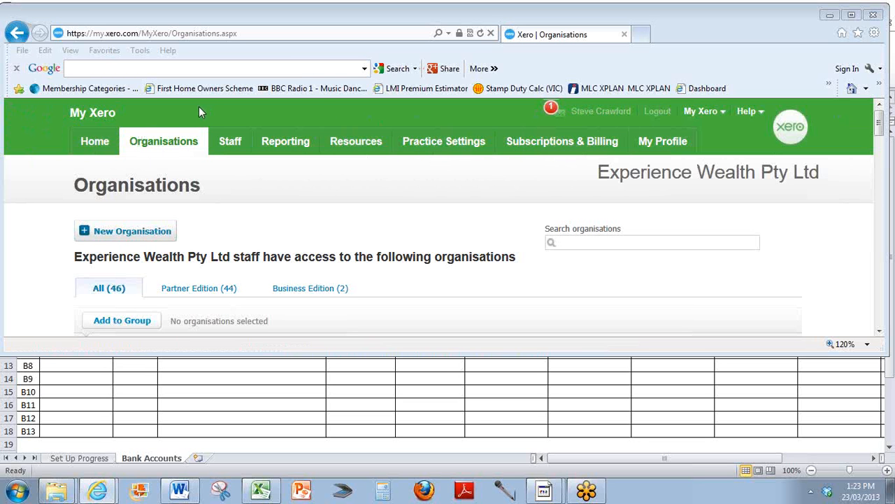
Create a new organisation named 'Sample, Sam' paying taxes in Australia and proceed to purchase it.
left_click(723, 117)
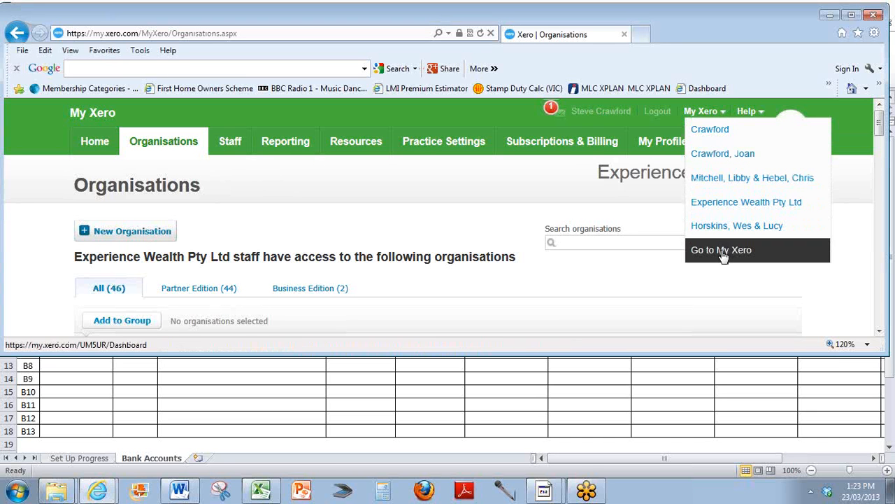
left_click(426, 111)
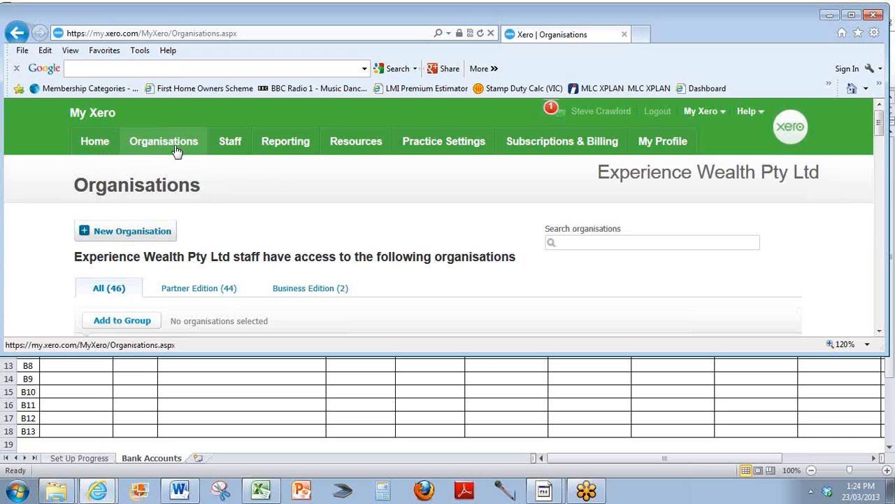
left_click(124, 236)
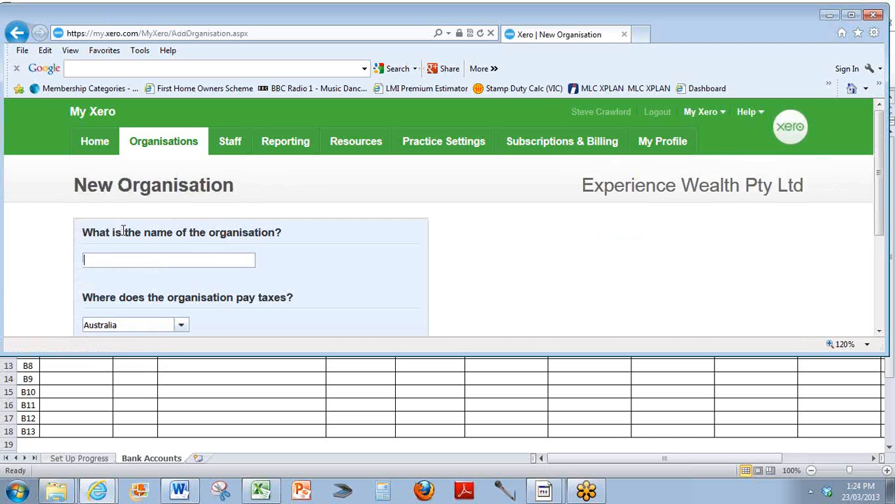
left_click(852, 14)
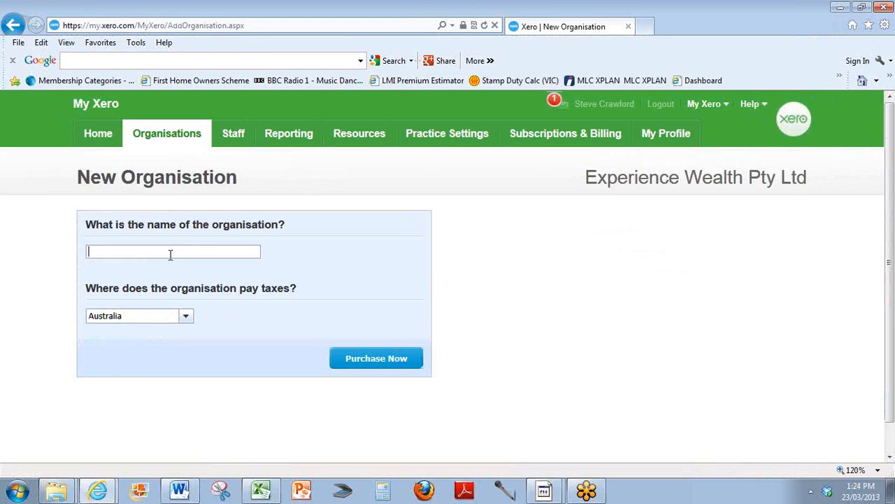
type("Sample")
type(", Sam")
left_click(381, 359)
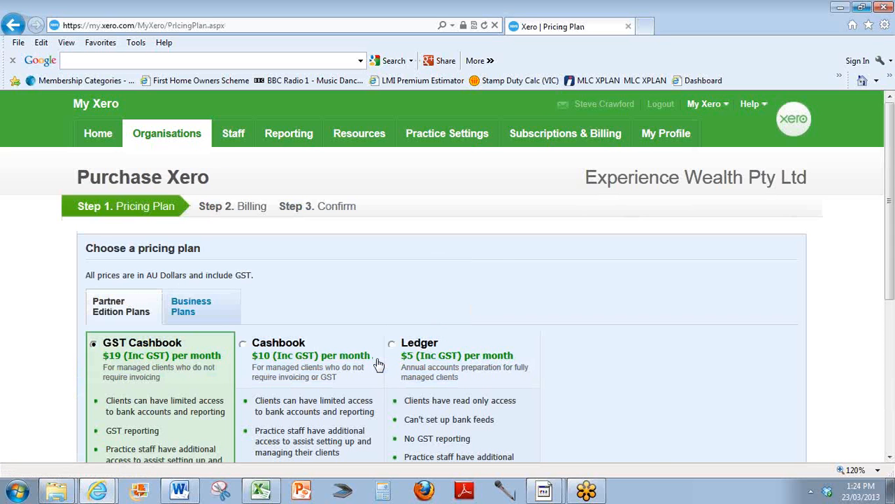
Choose the Cashbook pricing plan, apply the sign-up promo code pasted from the clipboard, and continue.
scroll(503, 265, "down", 1)
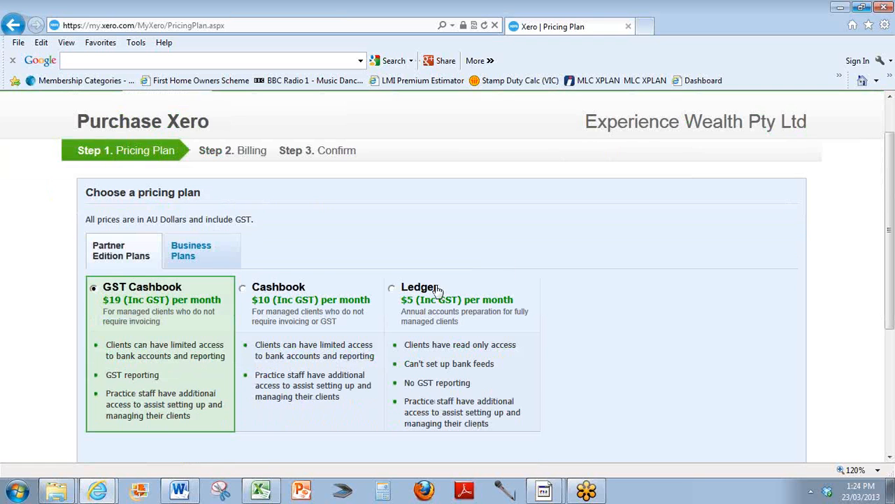
left_click(242, 289)
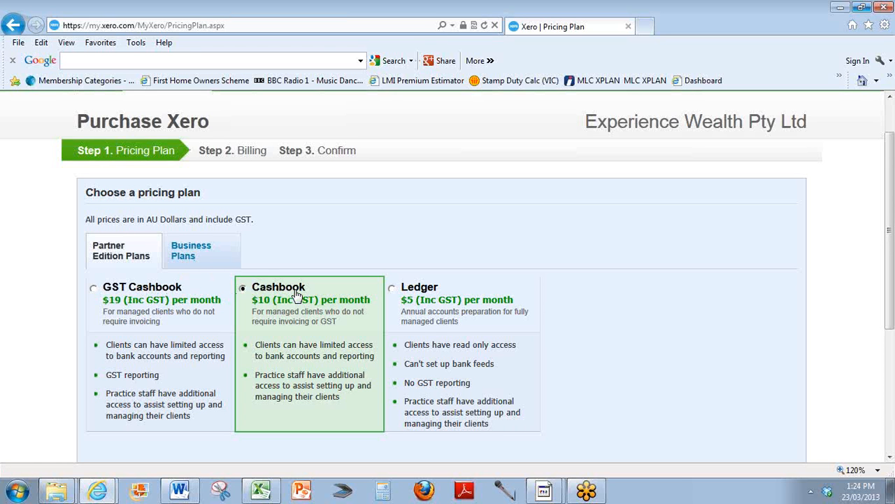
scroll(297, 296, "down", 3)
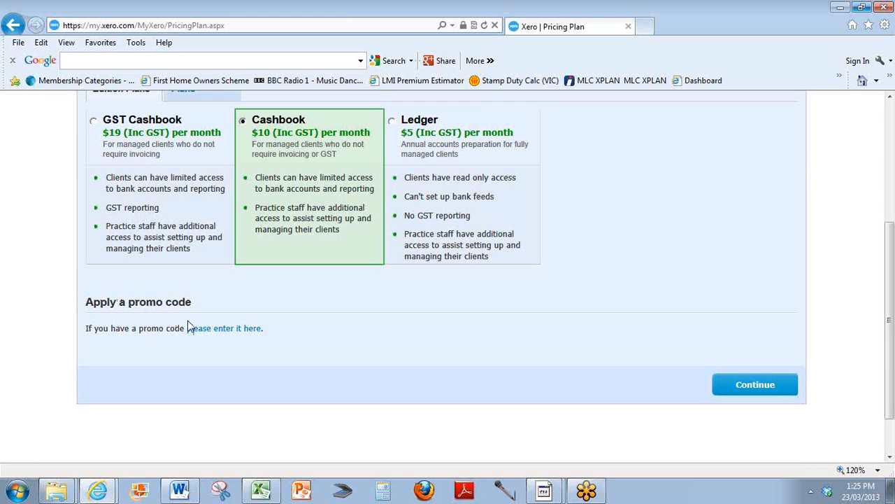
left_click(208, 332)
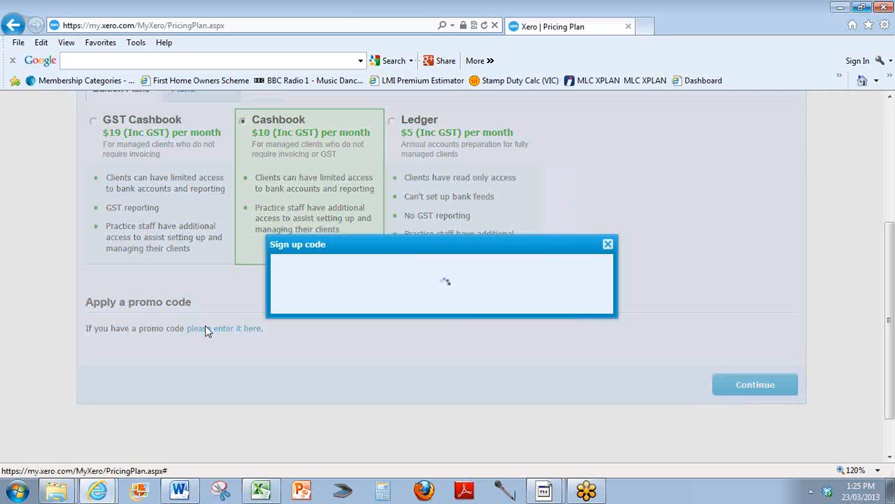
left_click(307, 275)
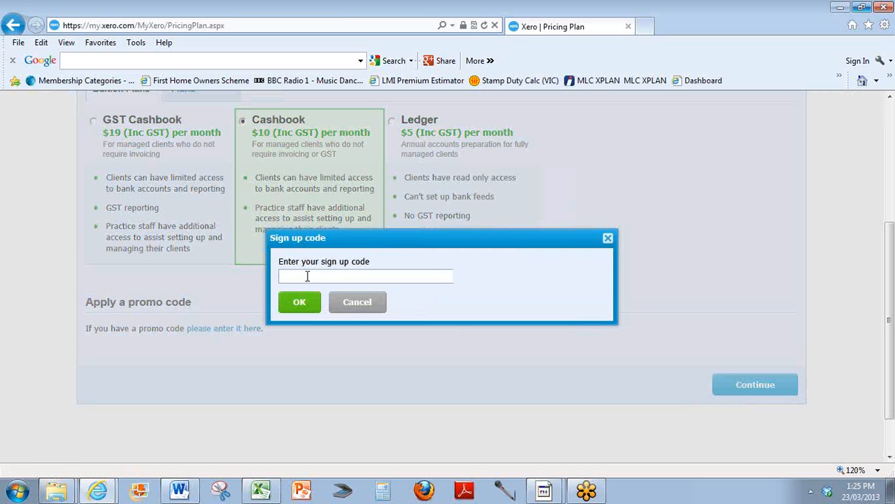
type("FTE13-04AP")
left_click(301, 302)
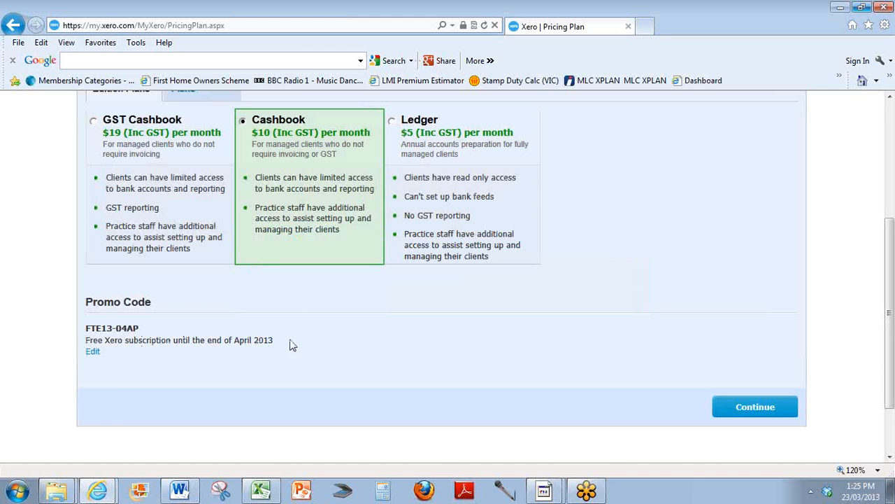
scroll(410, 358, "up", 2)
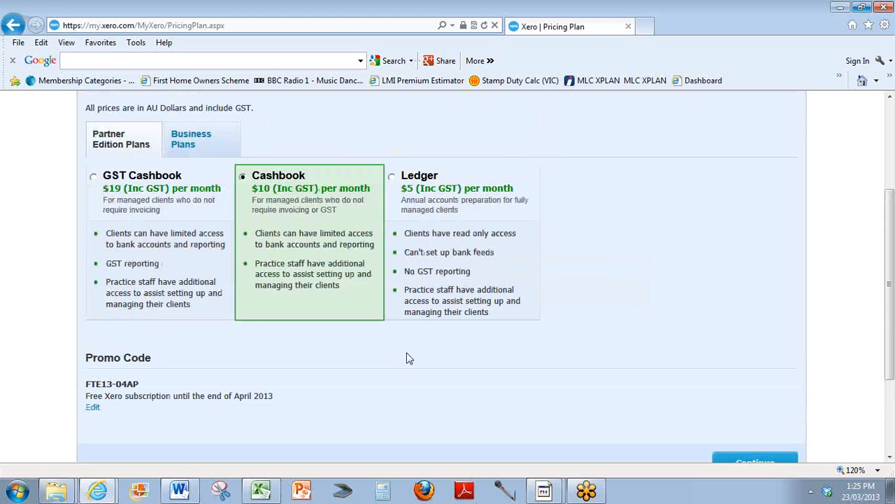
scroll(690, 363, "down", 1)
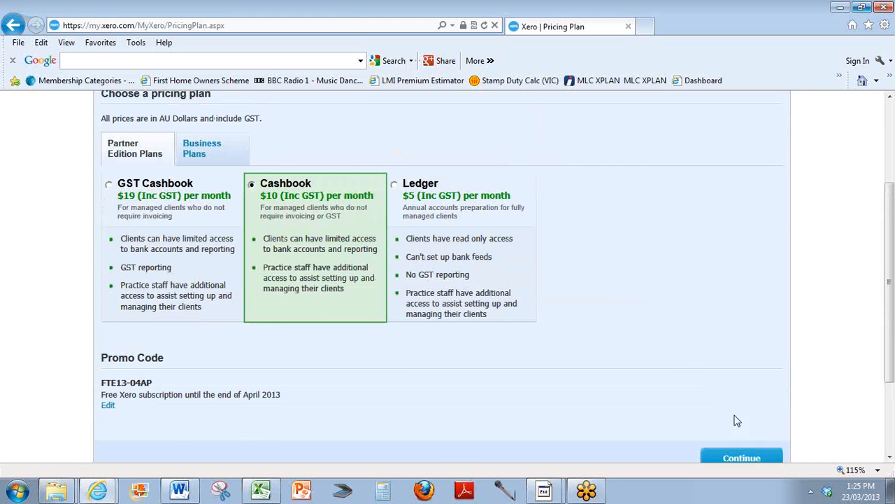
left_click(745, 458)
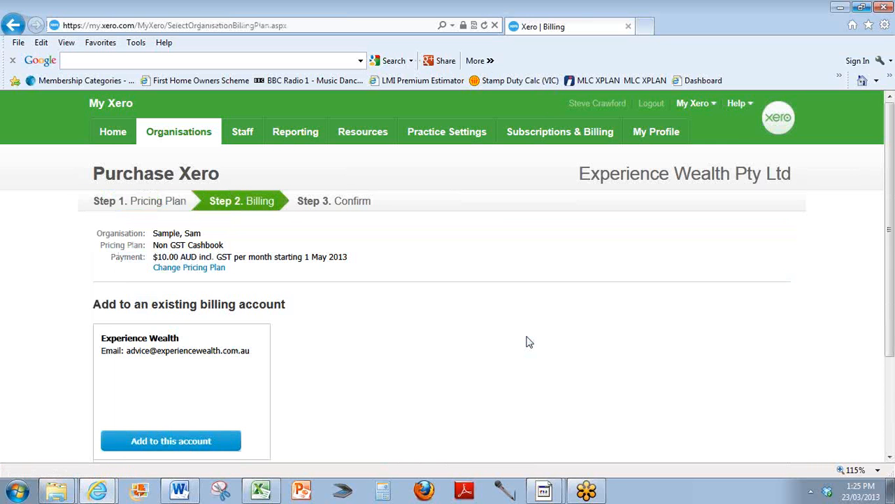
Add the organisation to the existing Experience Wealth billing account and confirm the subscription.
scroll(373, 285, "down", 1)
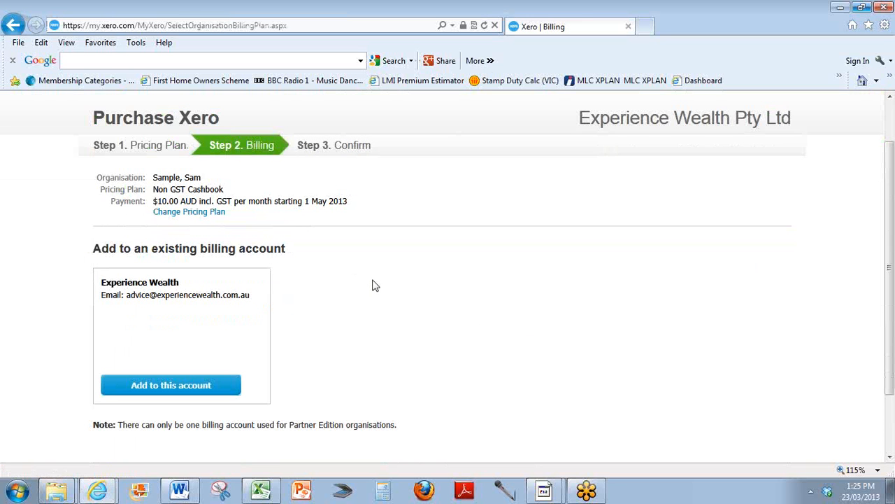
left_click(154, 391)
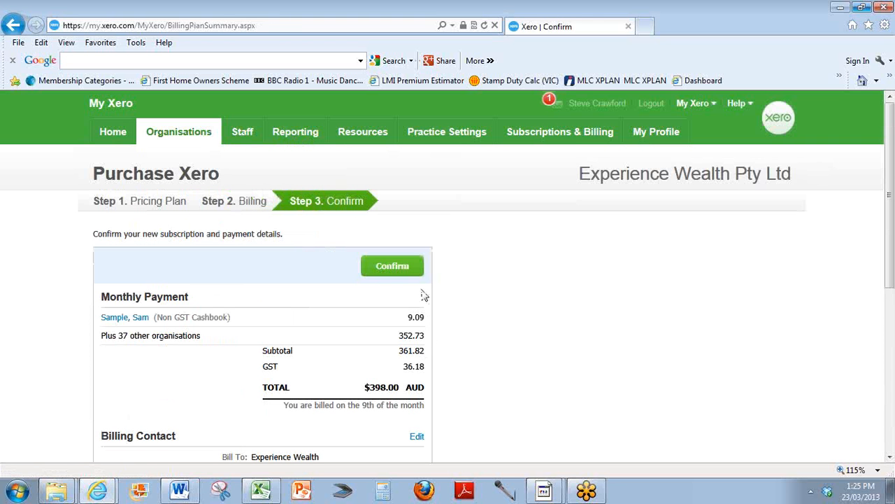
left_click(392, 270)
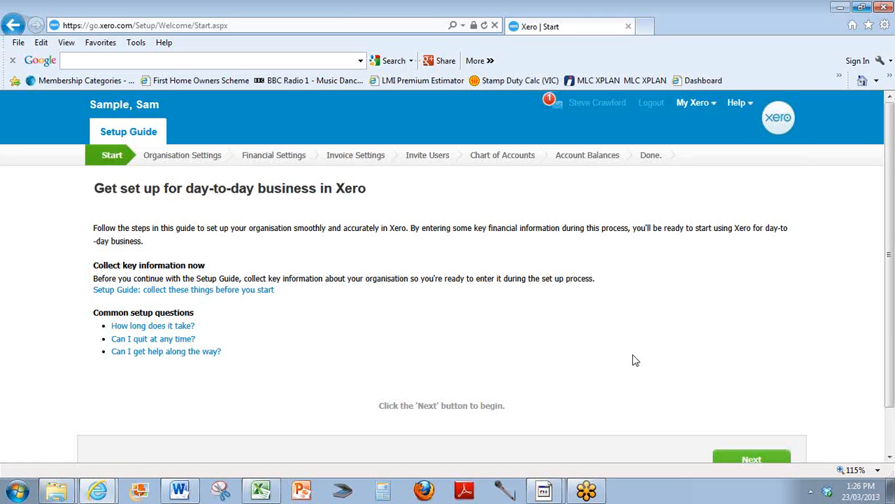
Begin the setup guide and set the Organisation Type to Individual in the organisation details, then continue.
left_click(750, 459)
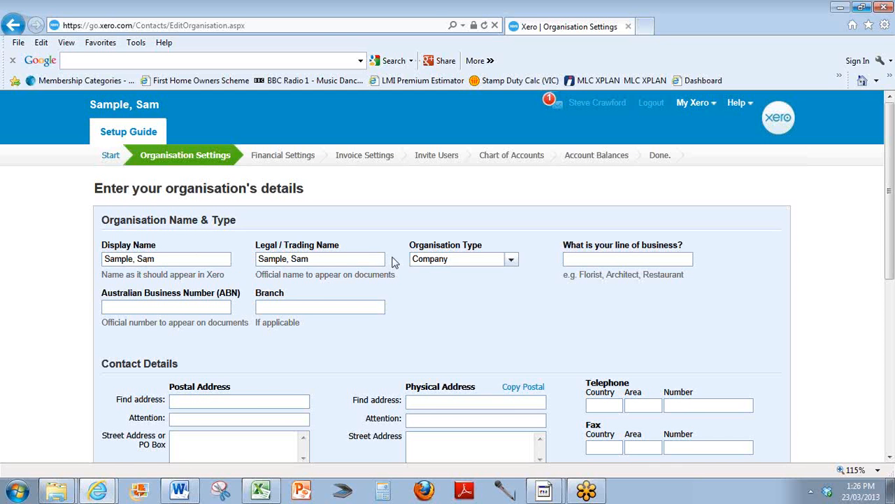
left_click(510, 258)
left_click(458, 307)
scroll(491, 305, "down", 1)
scroll(370, 301, "down", 1)
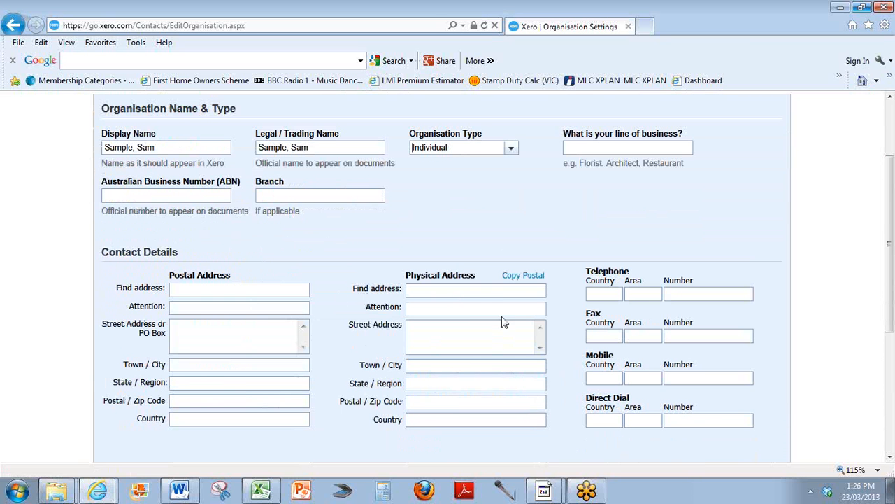
scroll(503, 322, "down", 3)
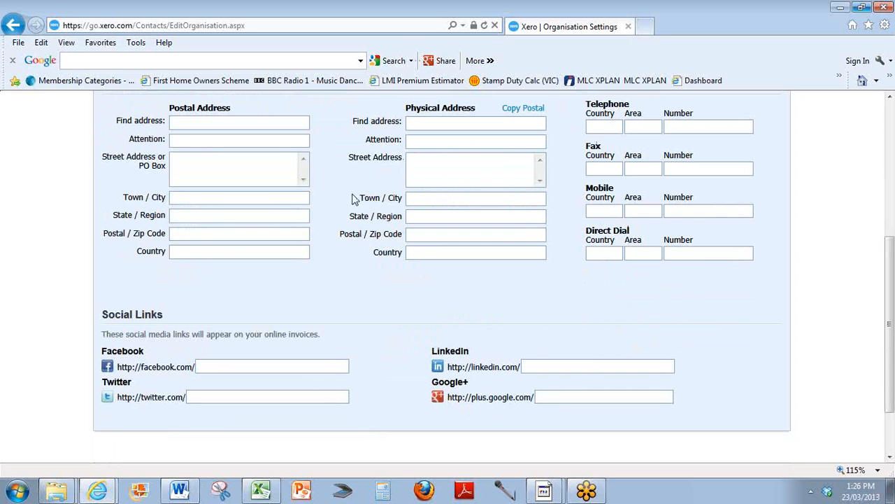
scroll(675, 368, "down", 3)
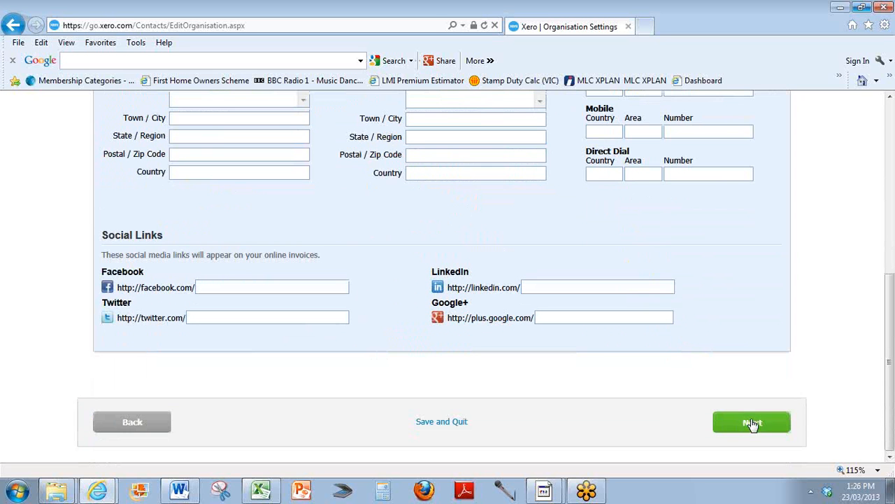
left_click(751, 424)
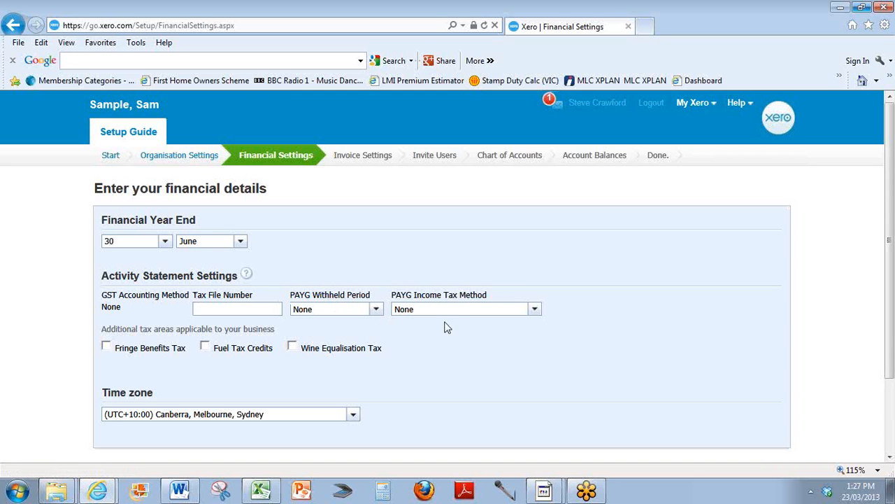
Accept the default financial settings and skip the invoice settings step.
scroll(563, 358, "down", 1)
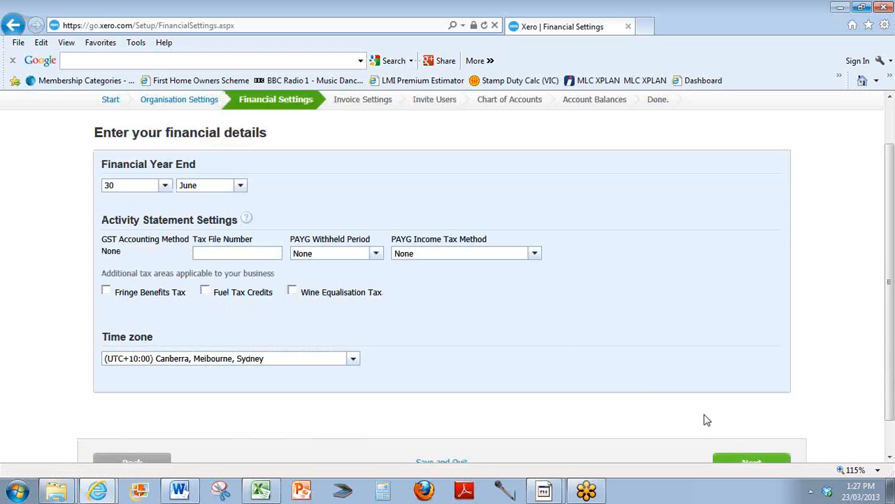
left_click(750, 461)
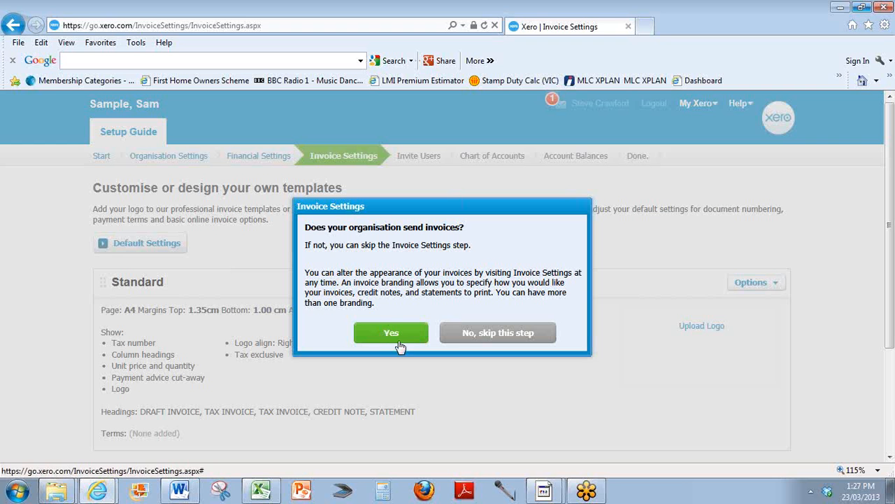
left_click(493, 336)
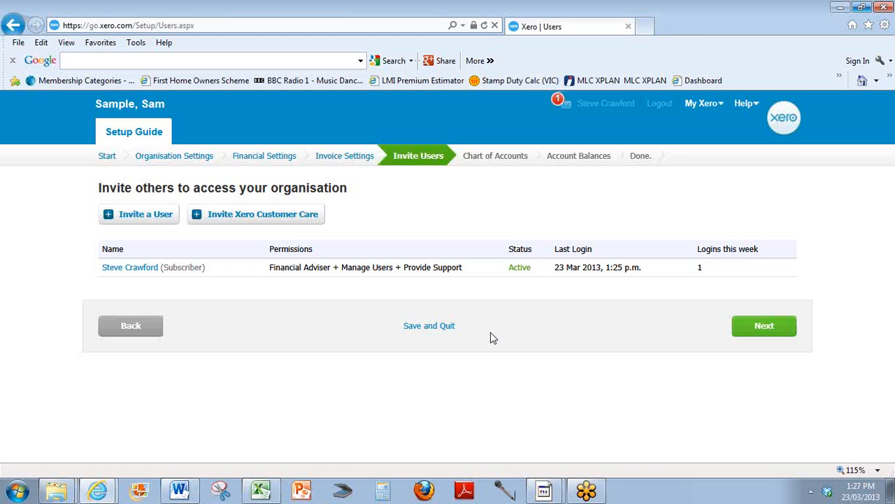
Start inviting a user with first name 'Your', last name 'Spending Coach' and the coach's e-mail address.
left_click(120, 218)
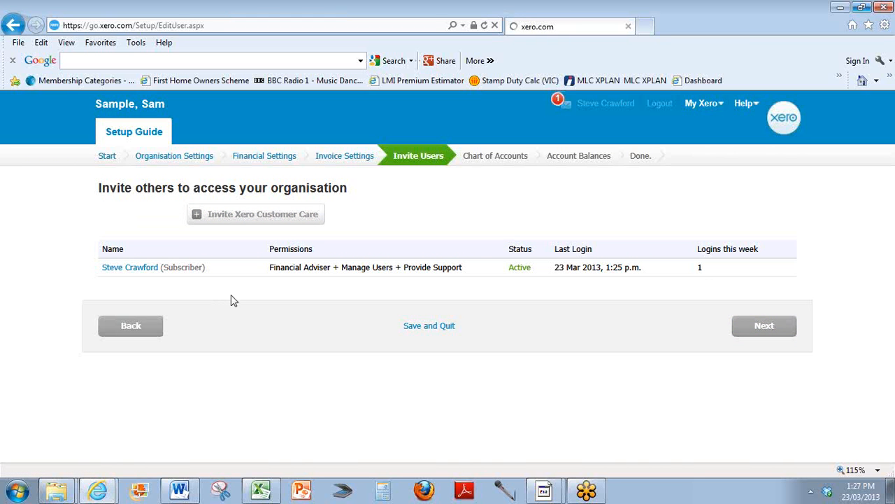
left_click(152, 288)
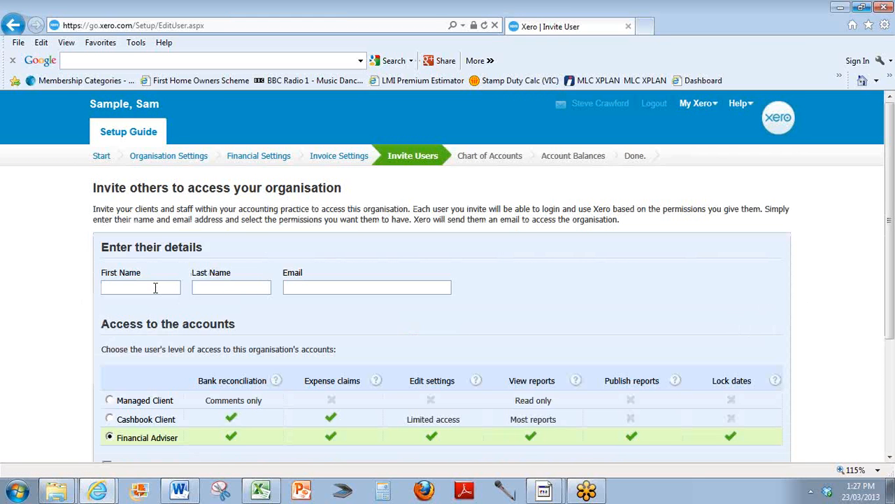
type("Your")
key("Tab")
type("Spending Coac")
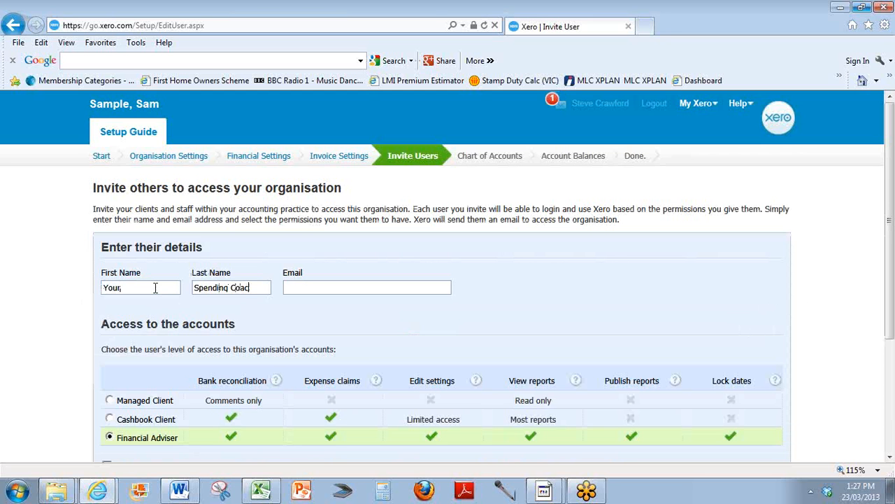
type("h")
key("Tab")
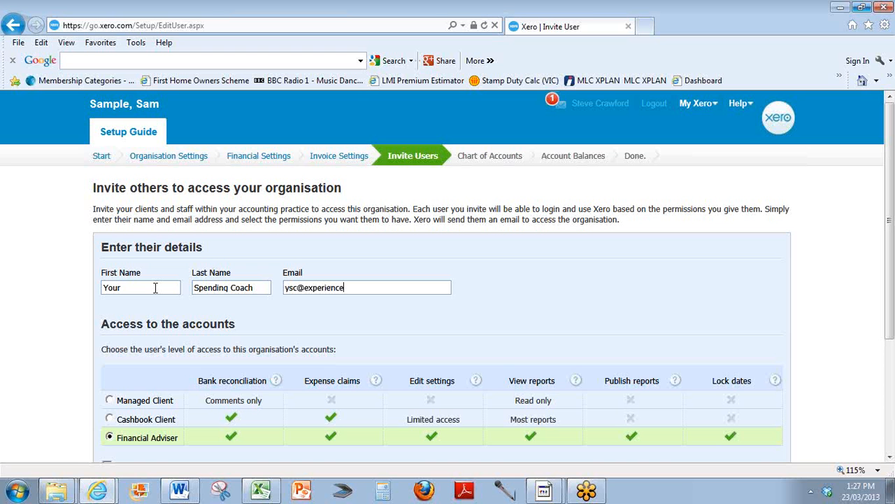
Toggle the Manage Users permission for the invited Financial Adviser and continue.
scroll(520, 255, "down", 2)
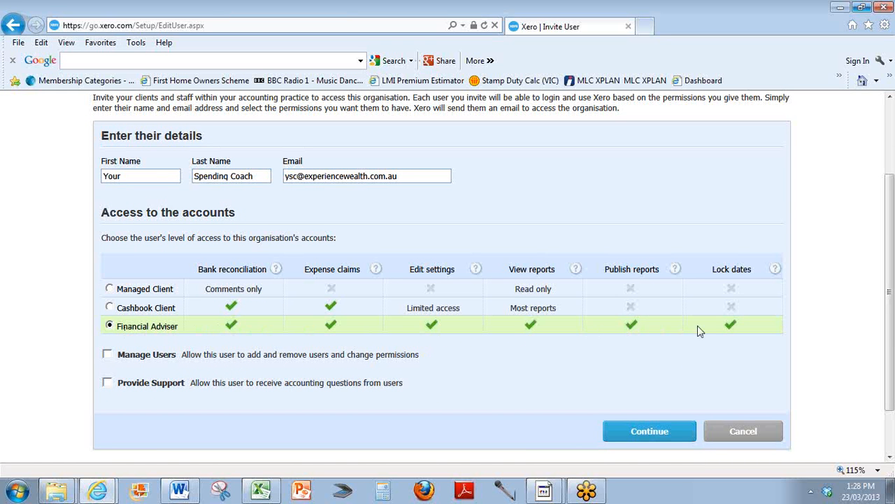
left_click(107, 354)
left_click(649, 433)
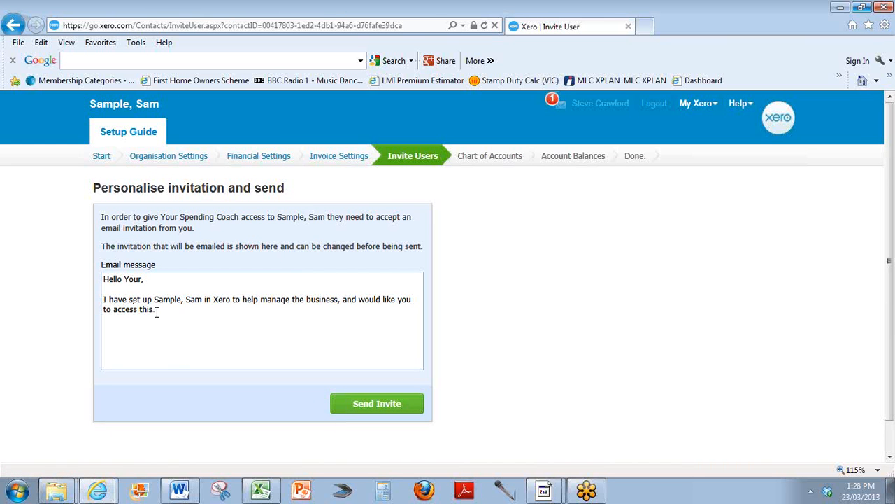
Replace the invitation message with 'Hey guys,' and 'New client - Sam Sample - getting set up on'.
left_click_drag(104, 278, 176, 318)
type("Hey gu")
key("BackSpace")
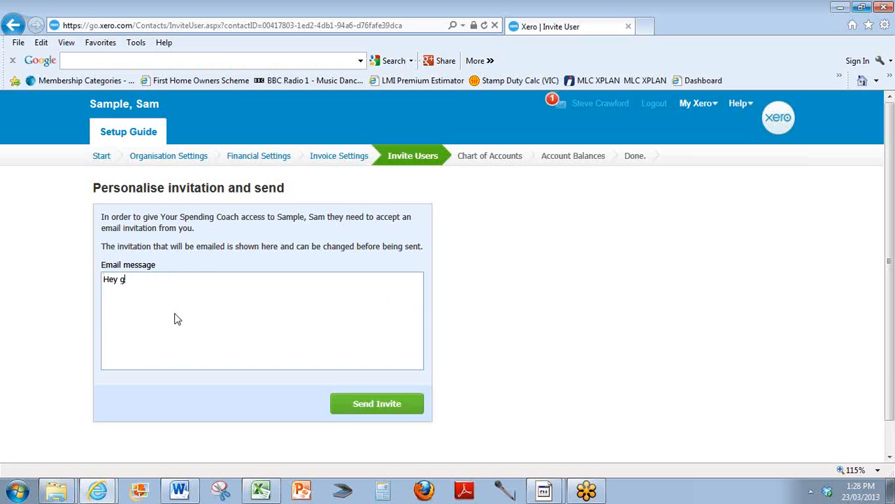
type("guys")
type("New client,")
type(" - Sam Smap")
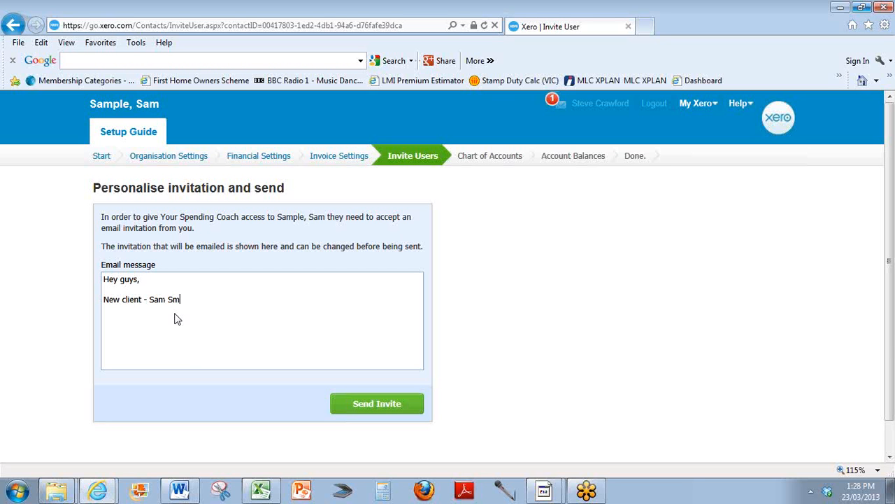
key("BackSpace")
key("BackSpace")
key("BackSpace")
type("ample - getting set up on ")
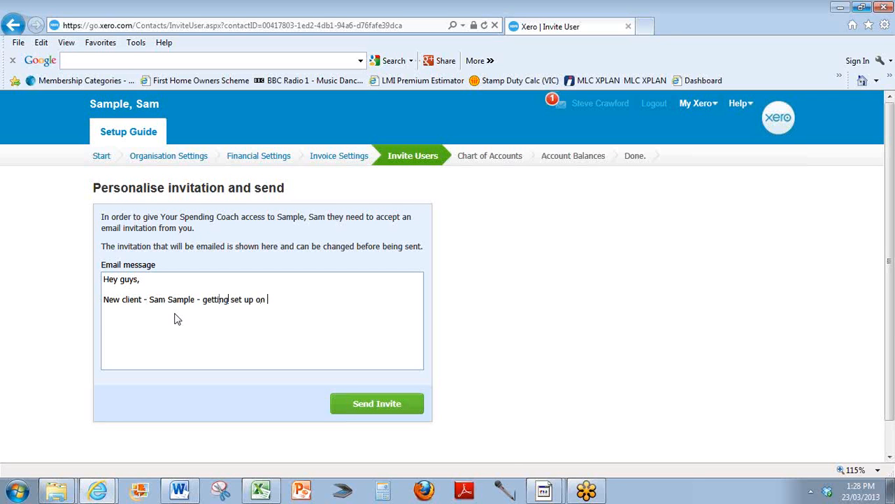
type("Xero.")
Finish the message with 'Xero.', 'Cheers,' and the sender's first name, then send the invitation.
key("Return")
key("Return")
type("Cheers,")
key("Return")
key("Return")
type("Steve")
left_click(375, 406)
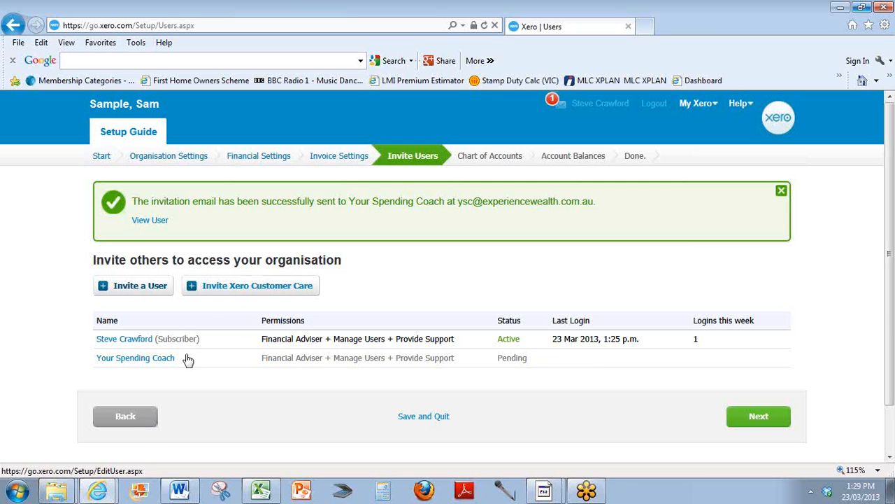
Continue past the user invitations and choose to set up the chart of accounts by importing from a file.
left_click(756, 420)
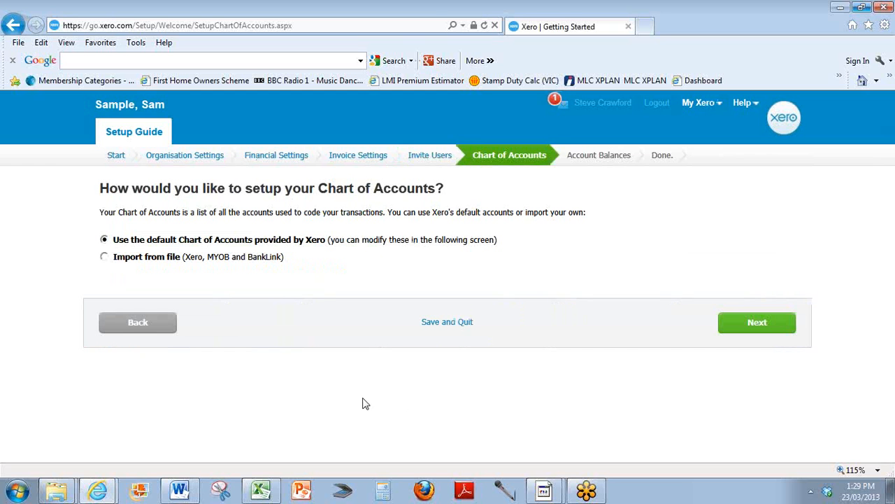
left_click(105, 257)
left_click(759, 325)
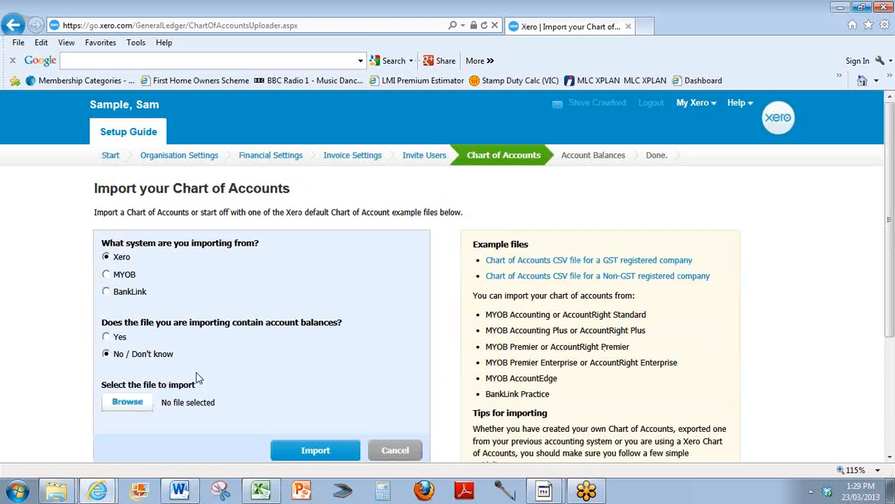
Import the chart of accounts file 'Spending Categories - Simple (Chart of Accounts - ready for Xero)' from the Xero folder.
left_click(126, 403)
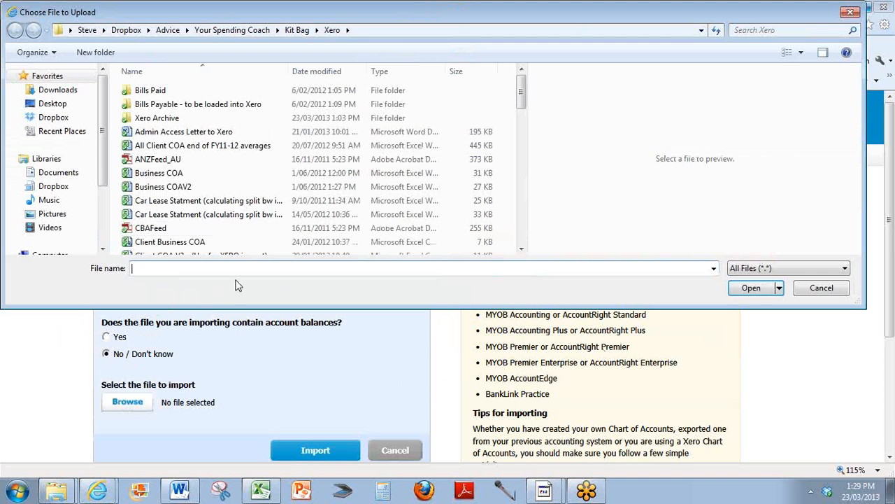
left_click(329, 73)
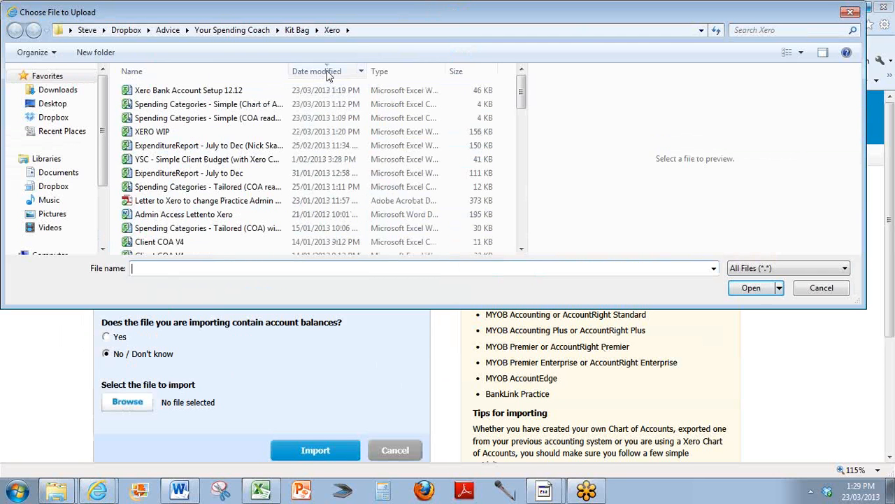
left_click_drag(290, 71, 402, 72)
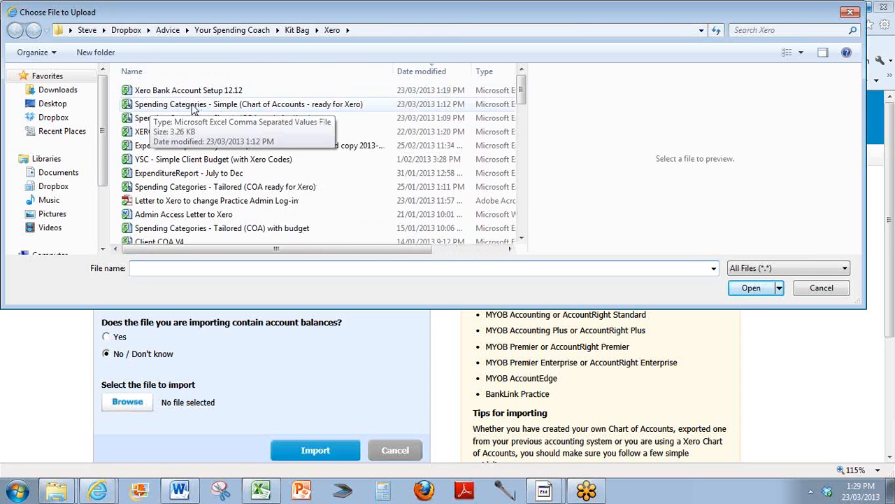
left_click(294, 108)
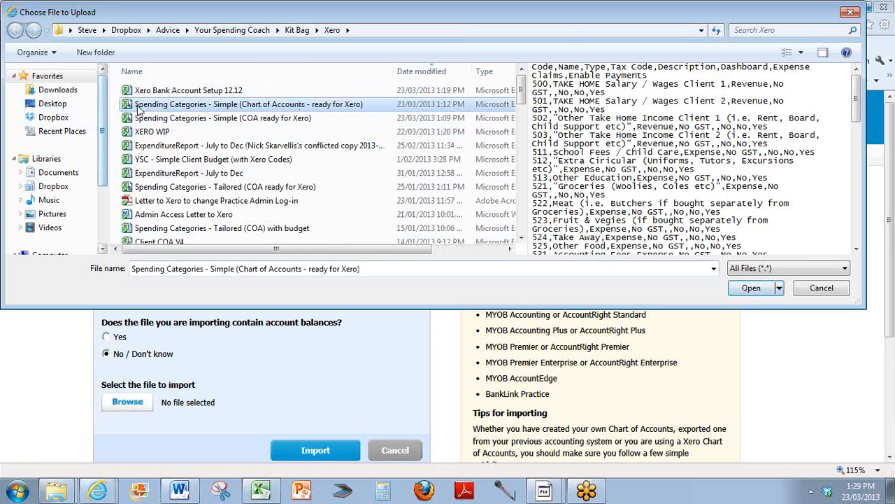
left_click(753, 290)
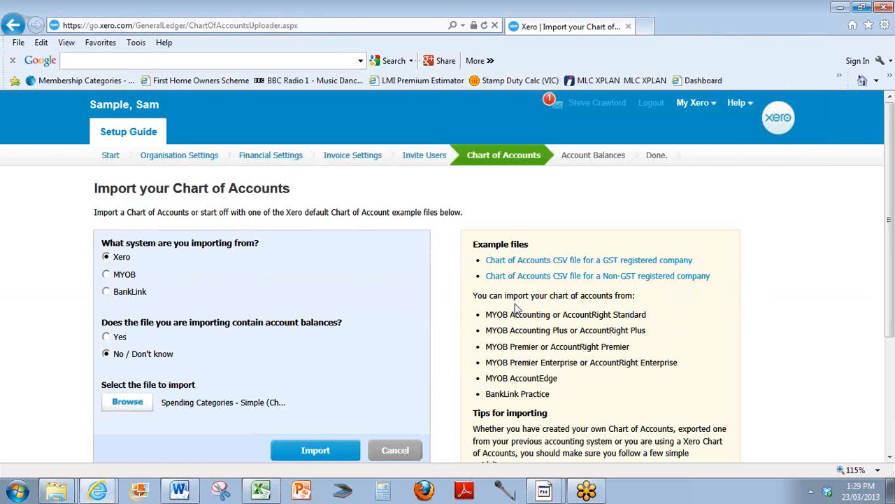
left_click(316, 451)
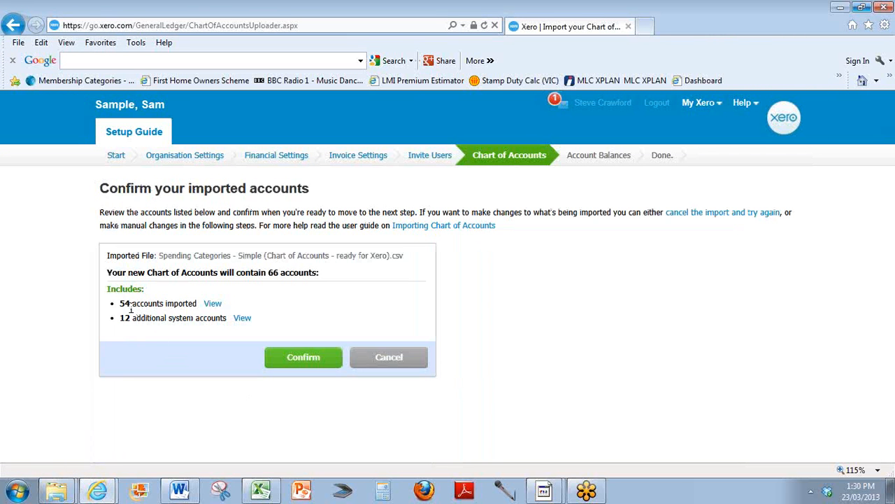
Review the lists of additional system accounts and imported accounts, then confirm the imported accounts.
left_click(242, 318)
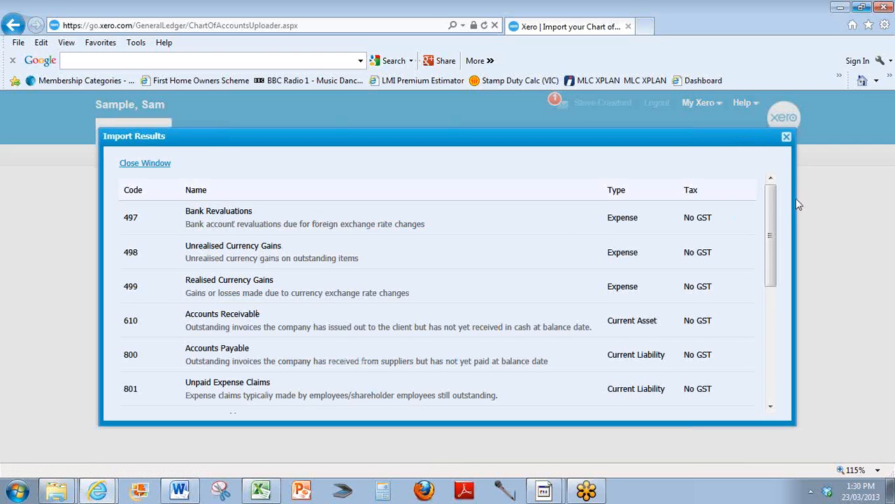
left_click_drag(772, 201, 775, 180)
left_click(143, 162)
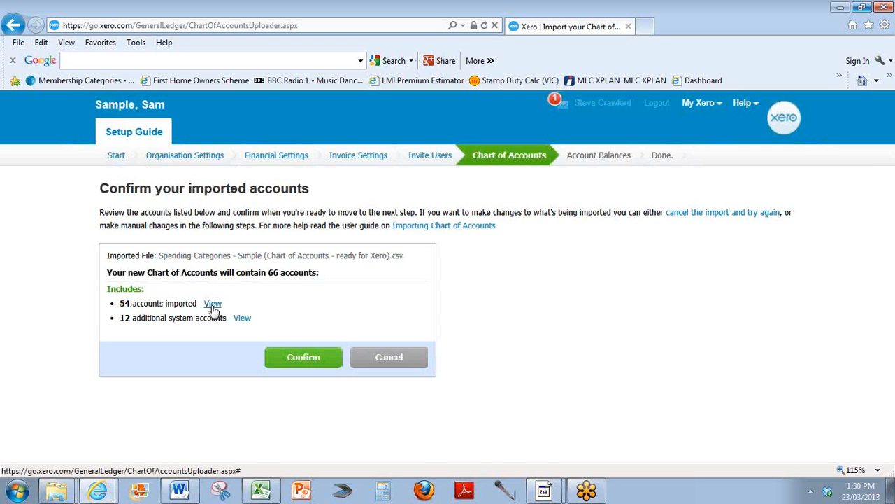
left_click(213, 305)
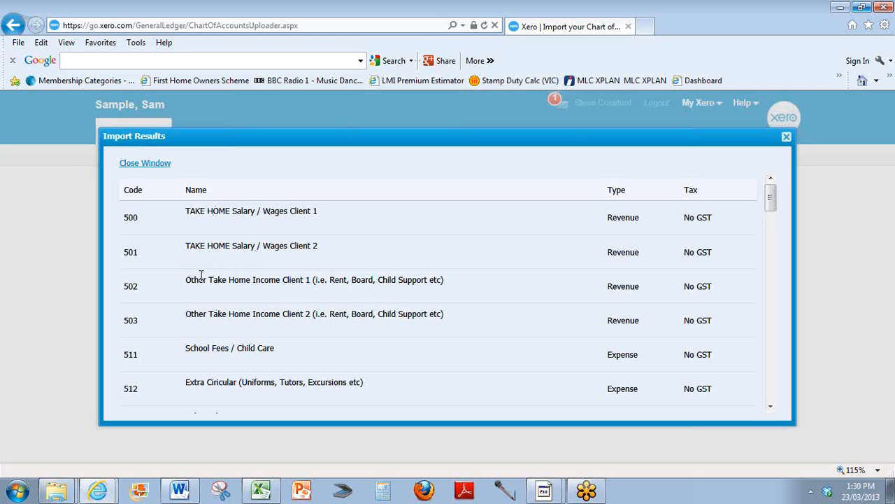
scroll(243, 299, "down", 3)
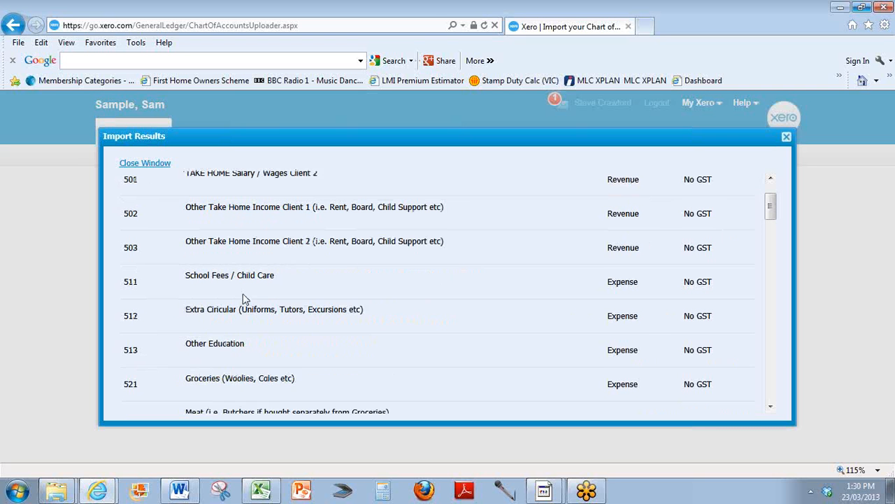
scroll(213, 339, "down", 8)
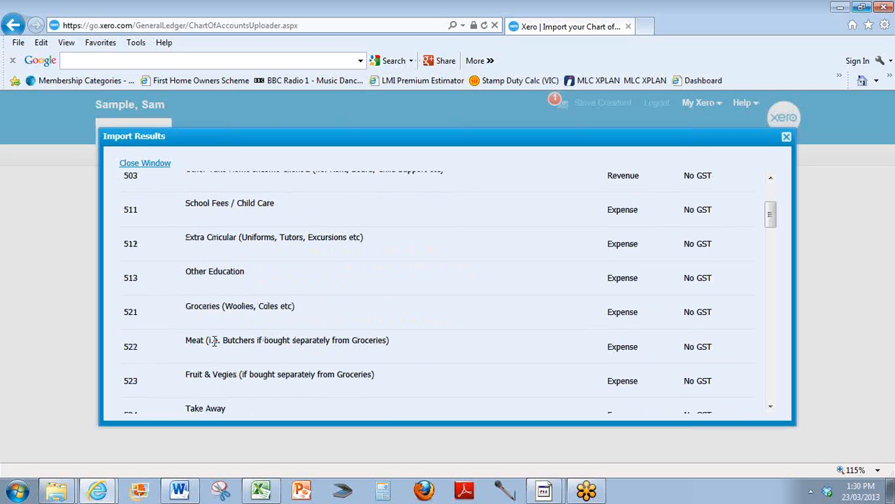
scroll(229, 329, "down", 10)
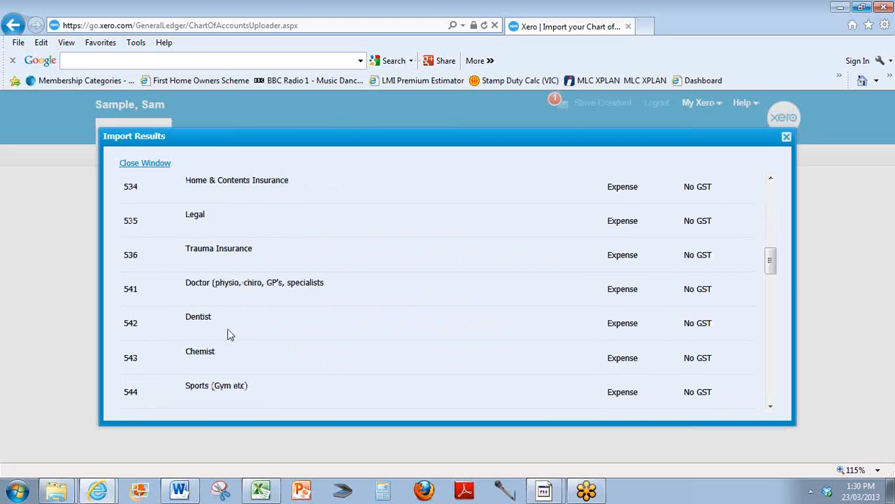
scroll(231, 331, "down", 6)
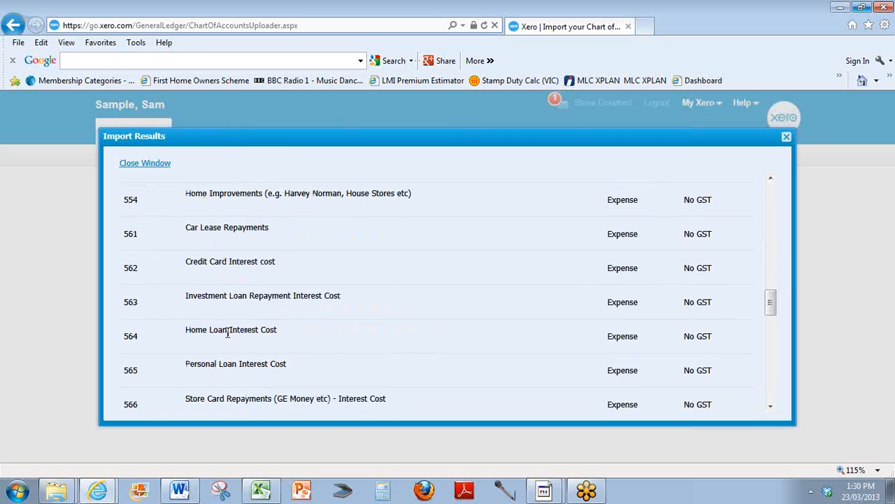
scroll(227, 338, "down", 9)
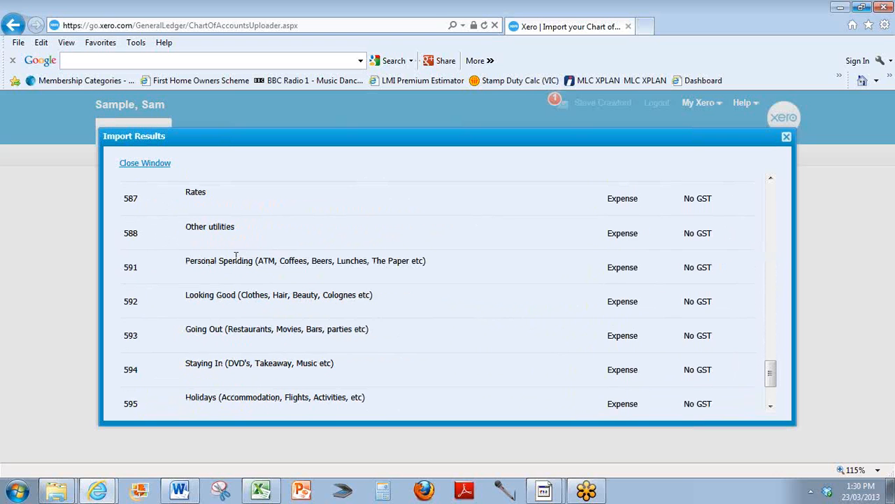
scroll(231, 294, "down", 3)
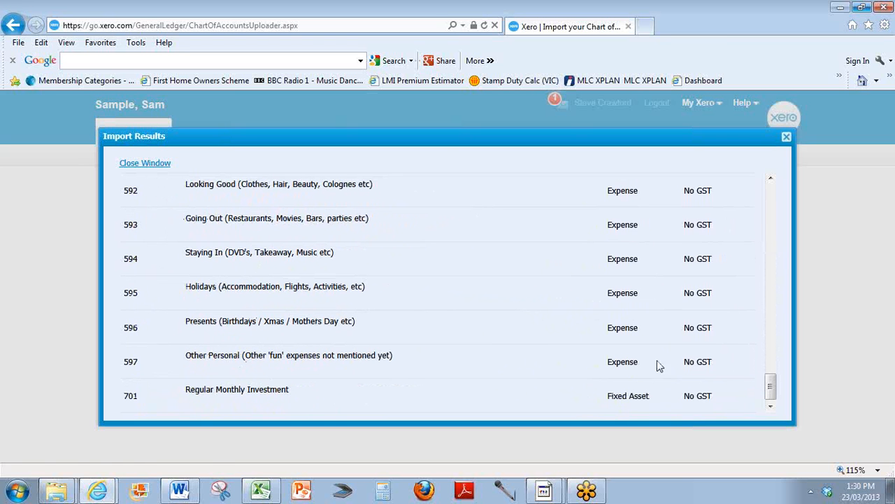
left_click(166, 165)
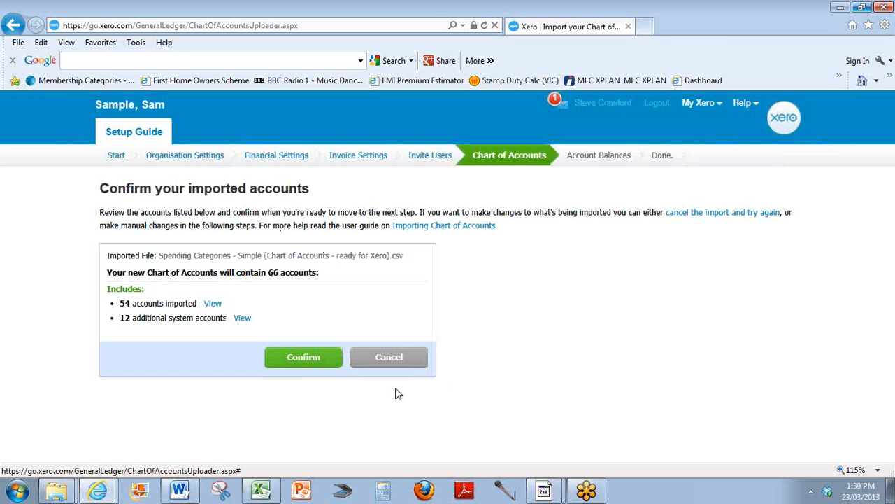
left_click(309, 359)
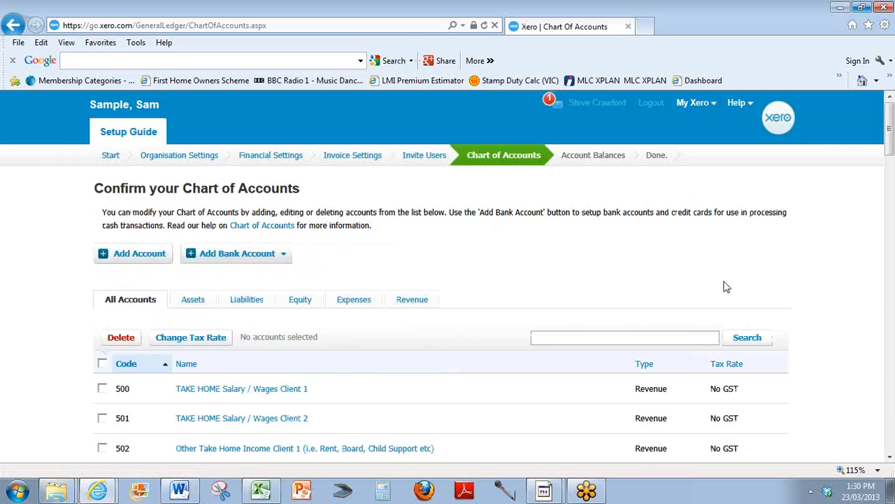
Browse through the confirmed chart of accounts list.
scroll(818, 241, "down", 3)
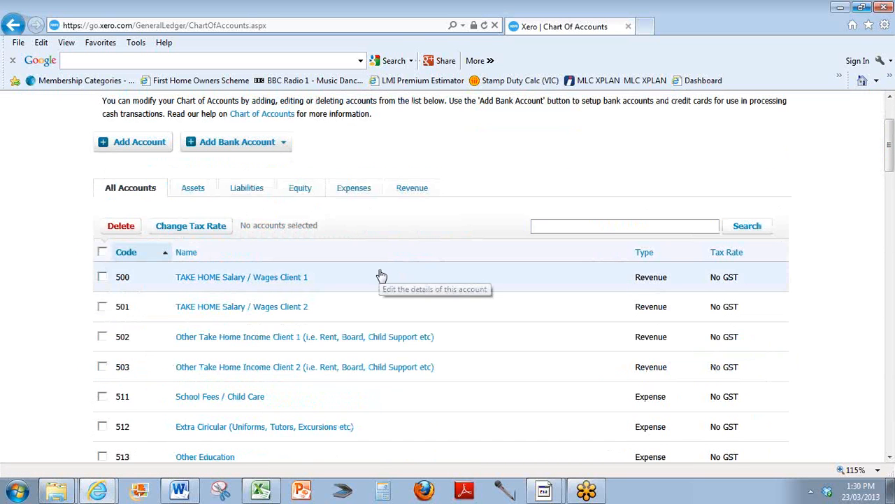
scroll(381, 275, "down", 1)
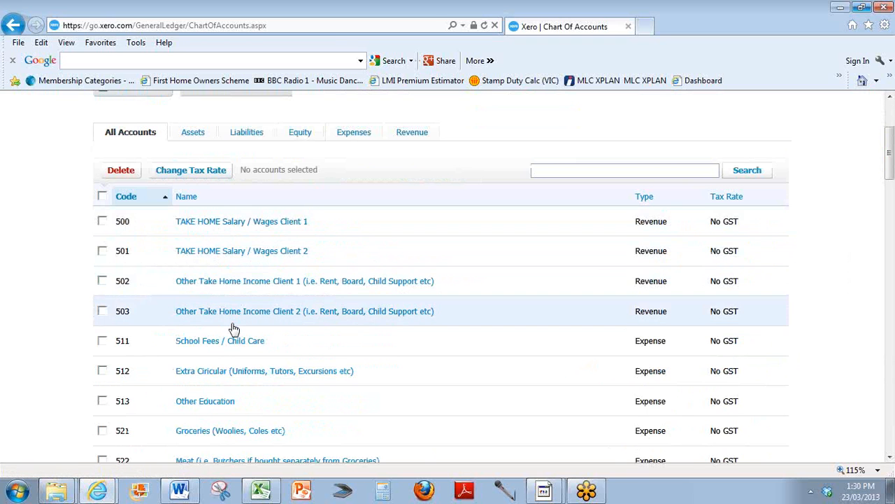
scroll(234, 328, "down", 6)
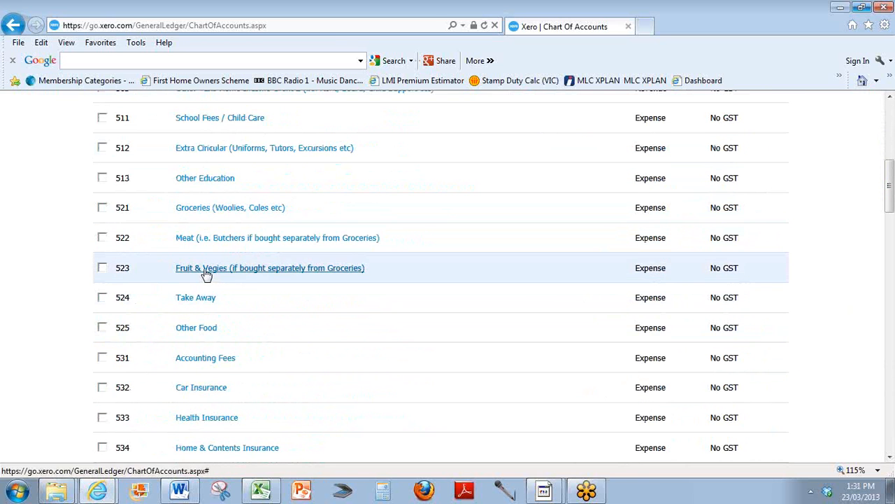
scroll(210, 242, "down", 1)
scroll(212, 252, "down", 1)
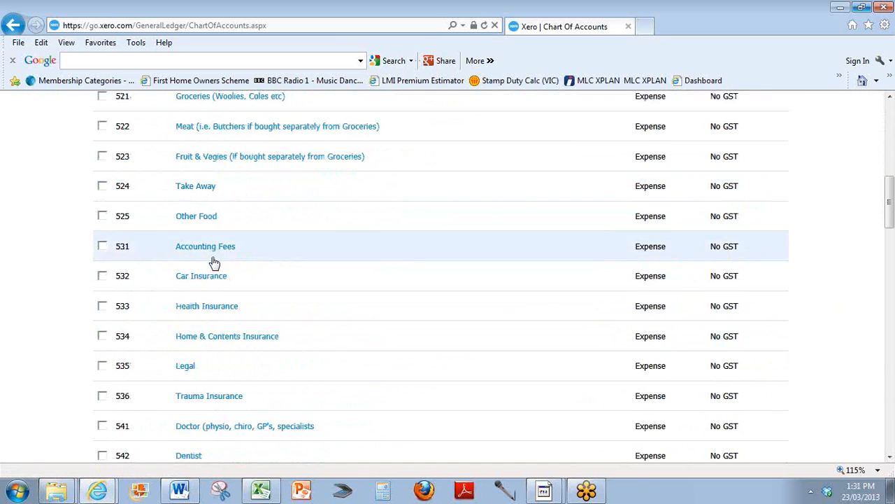
scroll(214, 297, "down", 3)
scroll(212, 297, "down", 1)
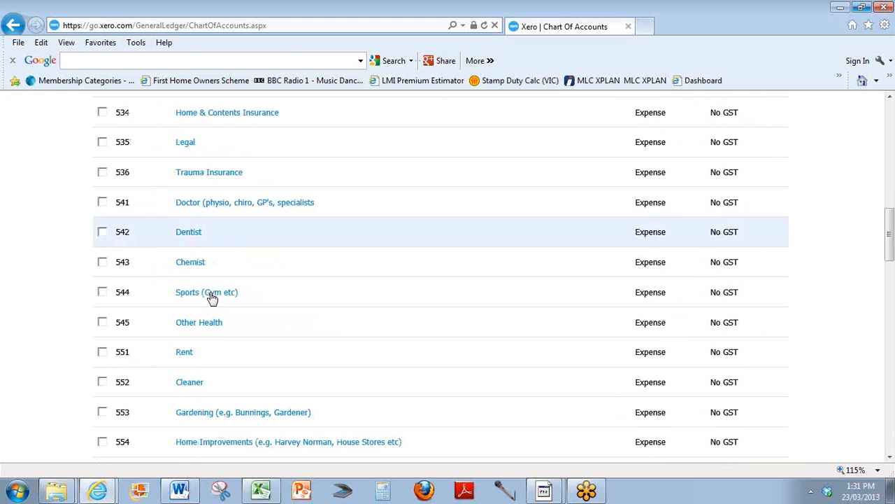
scroll(217, 349, "up", 12)
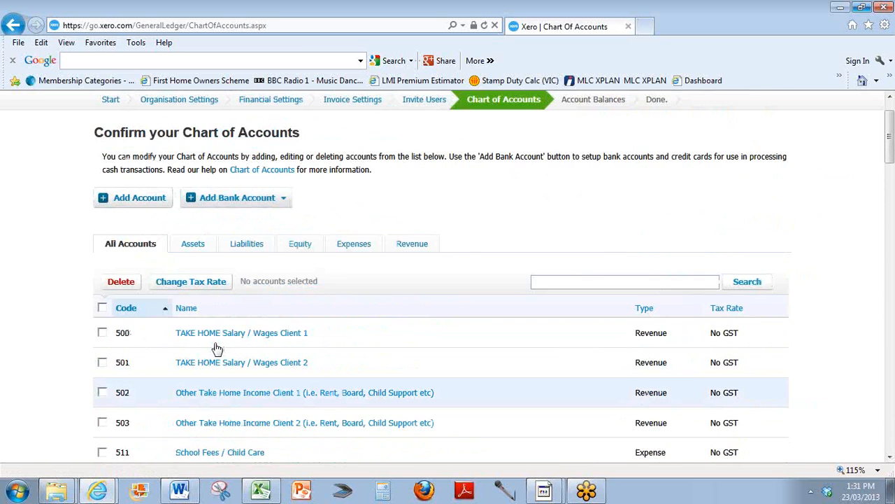
Open the Take Away account and add it to the dashboard watchlist.
scroll(216, 348, "down", 2)
scroll(217, 348, "down", 3)
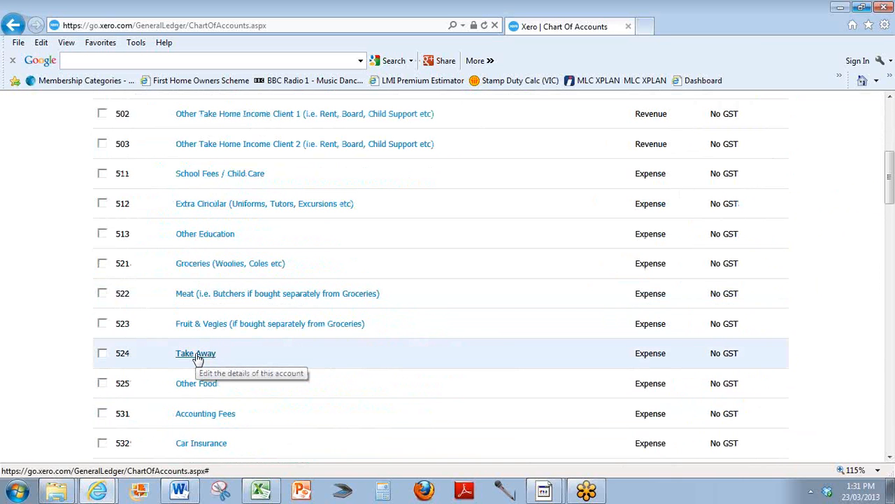
left_click(196, 354)
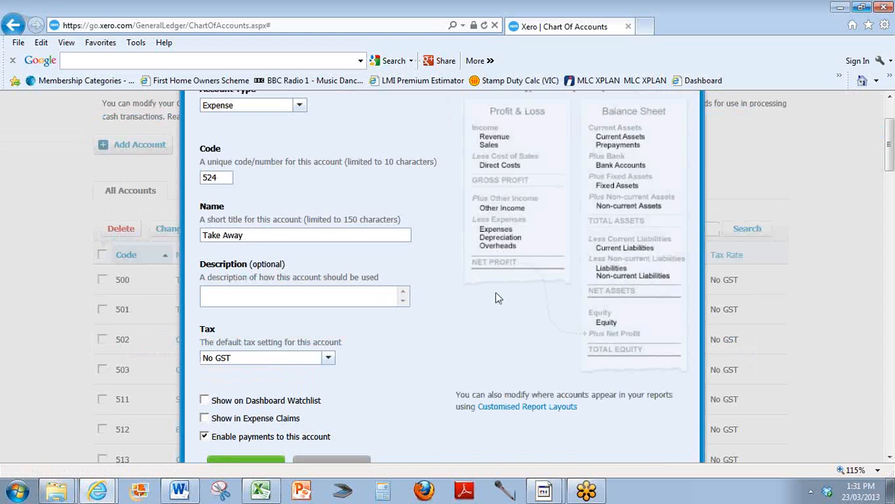
scroll(493, 297, "down", 2)
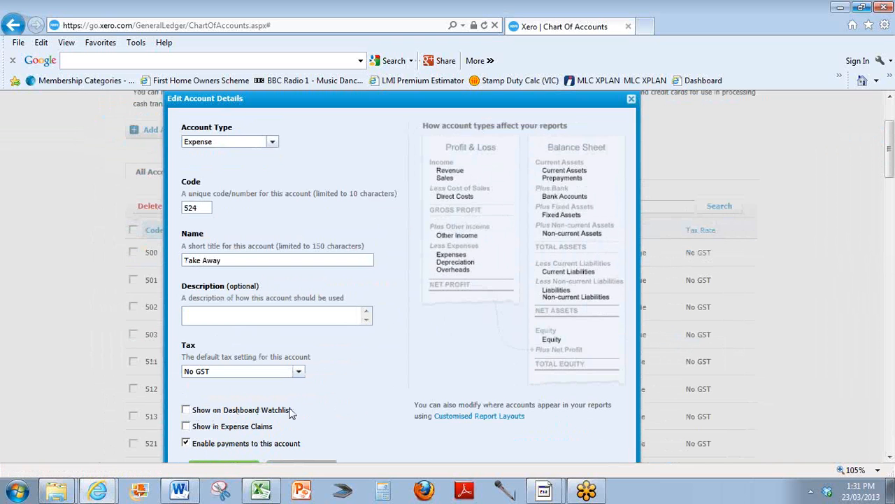
left_click(187, 409)
Give the Take Away account the description 'Macca's and Fish'n Chips etc.' and save it.
scroll(292, 297, "down", 2)
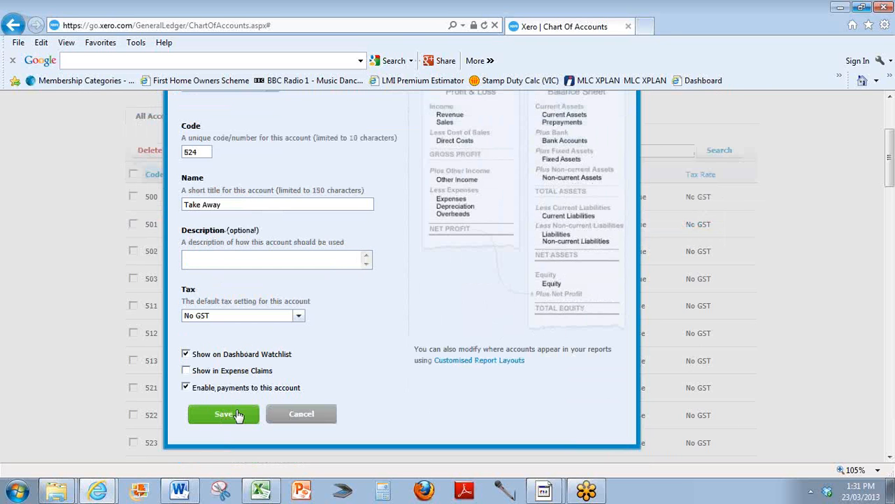
left_click(233, 257)
type("Macca's and Fish'n Chips e")
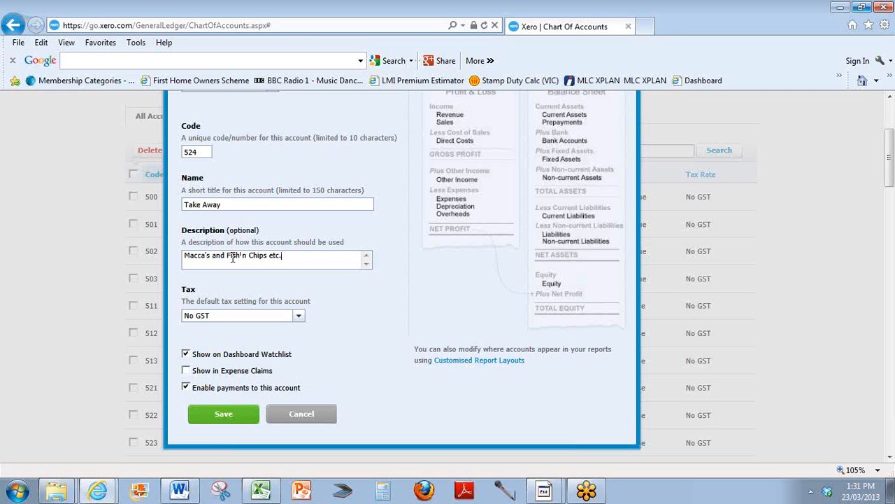
type("tc.")
left_click(224, 414)
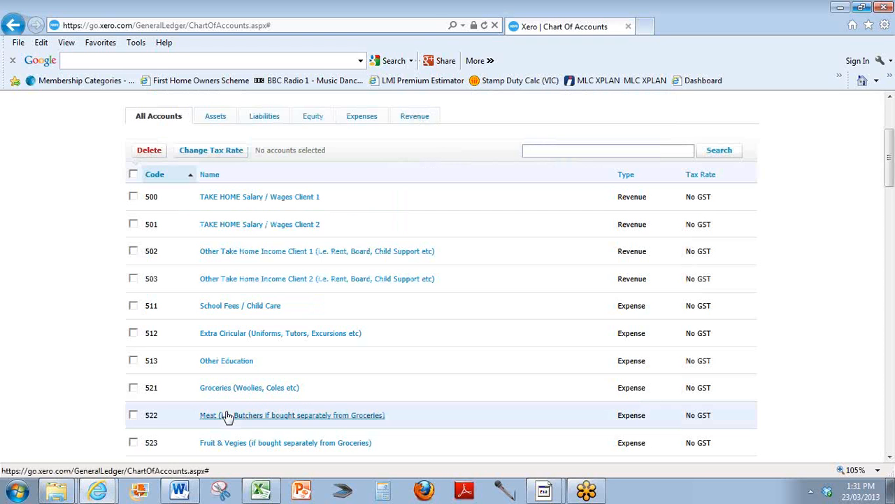
Rename the TAKE HOME Salary / Wages Client 1 account (code 500) to "Sam's Wages".
scroll(296, 360, "down", 2)
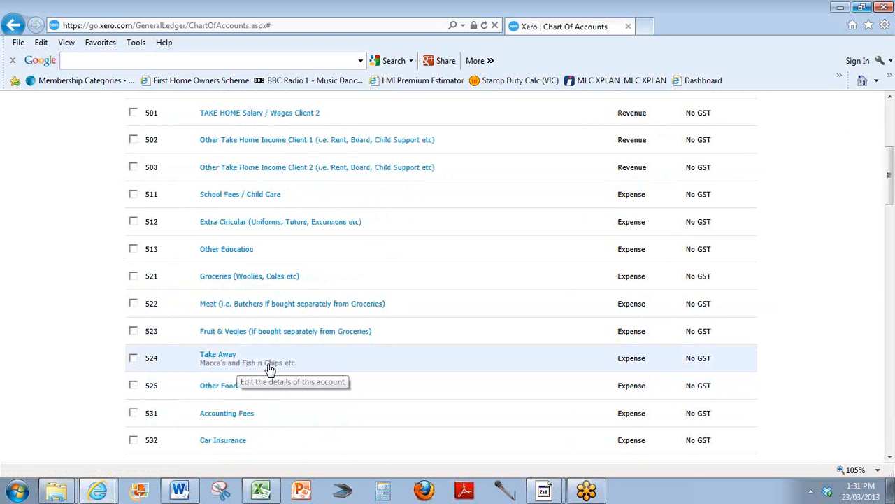
scroll(276, 370, "up", 3)
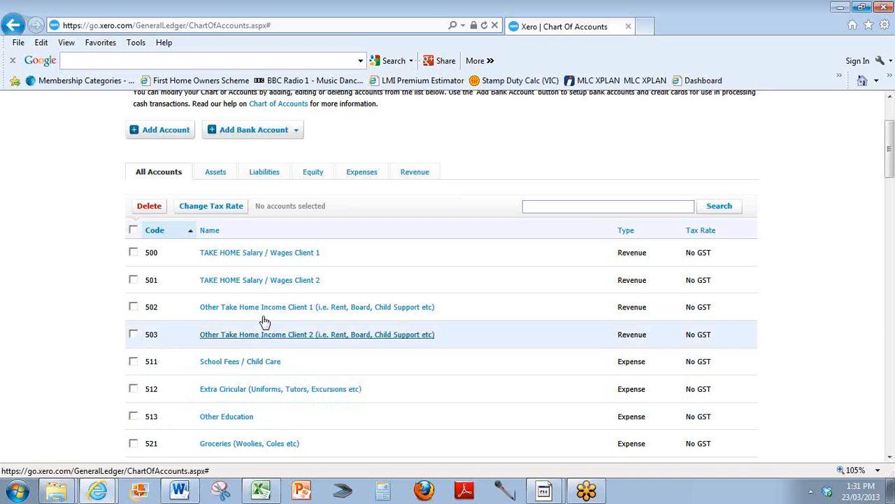
left_click(225, 257)
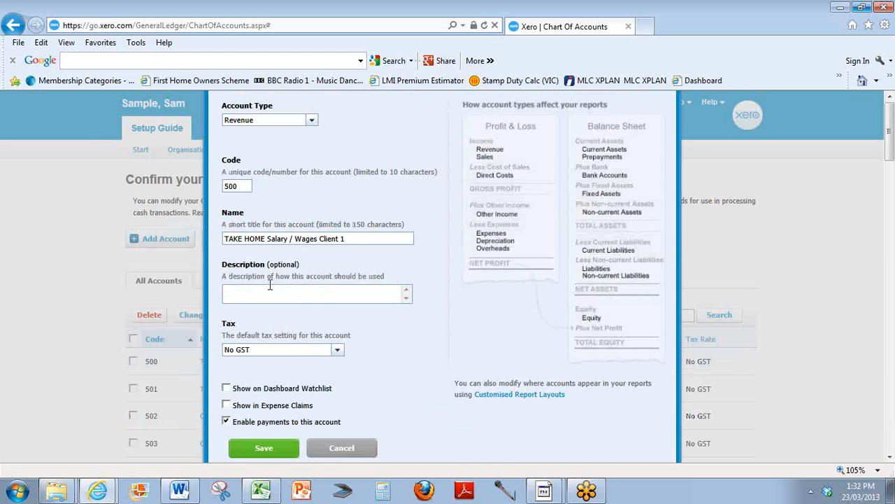
left_click_drag(358, 239, 221, 238)
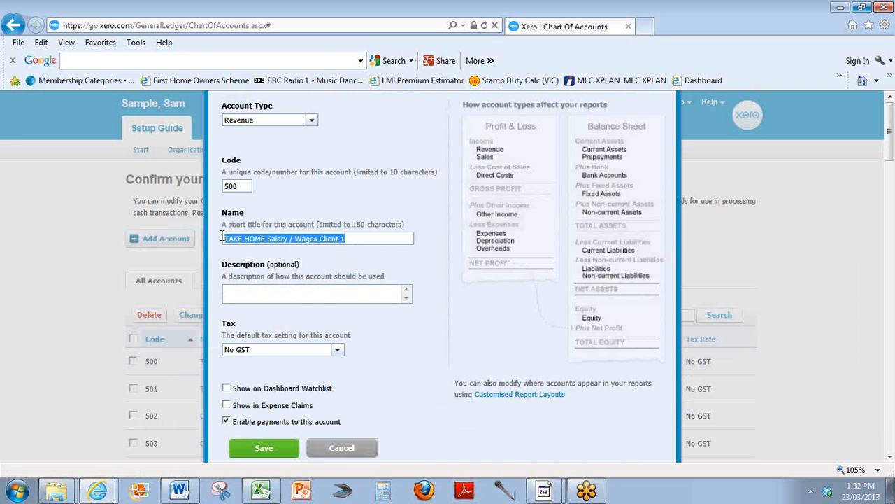
type("Sam")
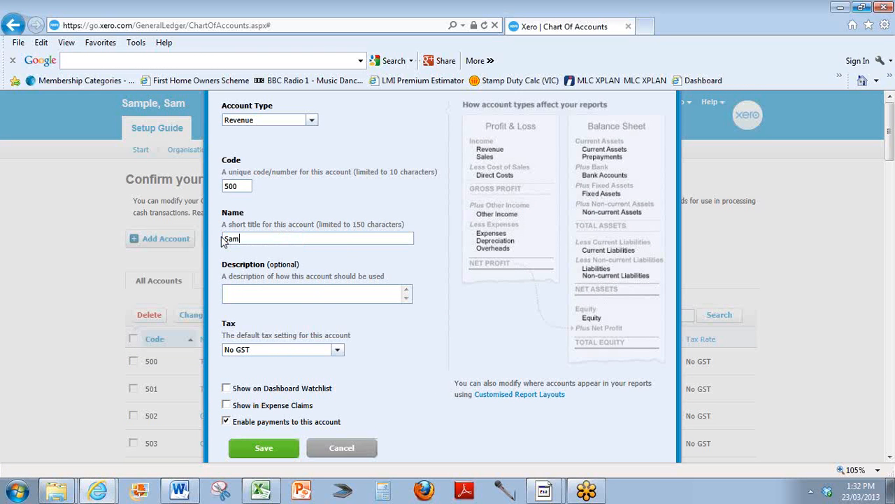
type("'s take")
type("Wages")
Describe the account as 'includes his normal income, not bonuses, but includes tax refunds', add it to the dashboard watchlist, and save.
left_click(251, 293)
type("includes this normal incom")
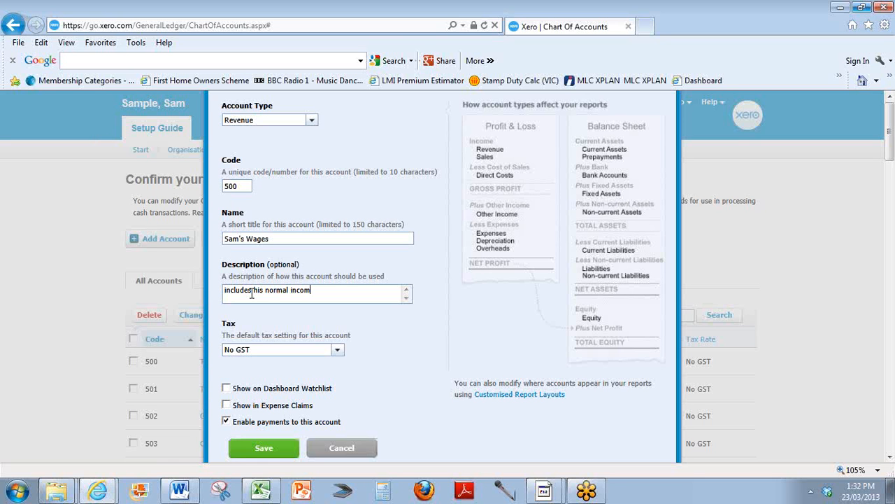
type("e, not bonus")
key("BackSpace")
type("uses, but includes tax re")
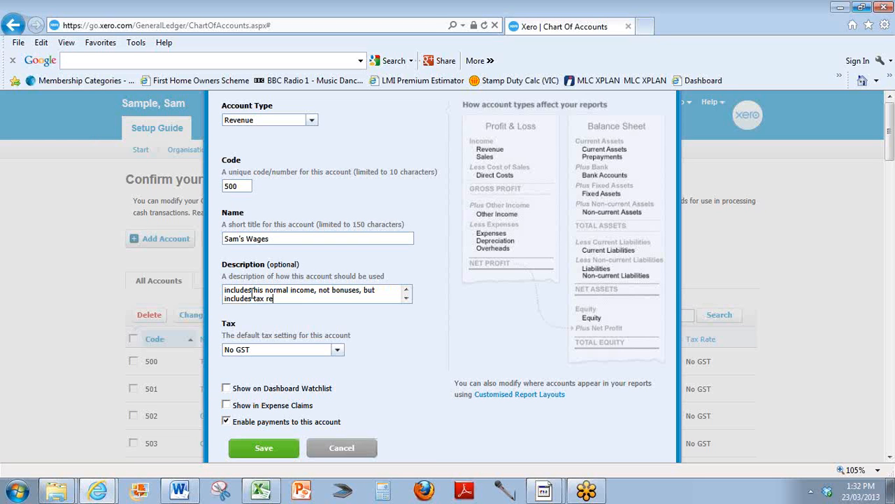
type("funds")
left_click(226, 388)
left_click(263, 449)
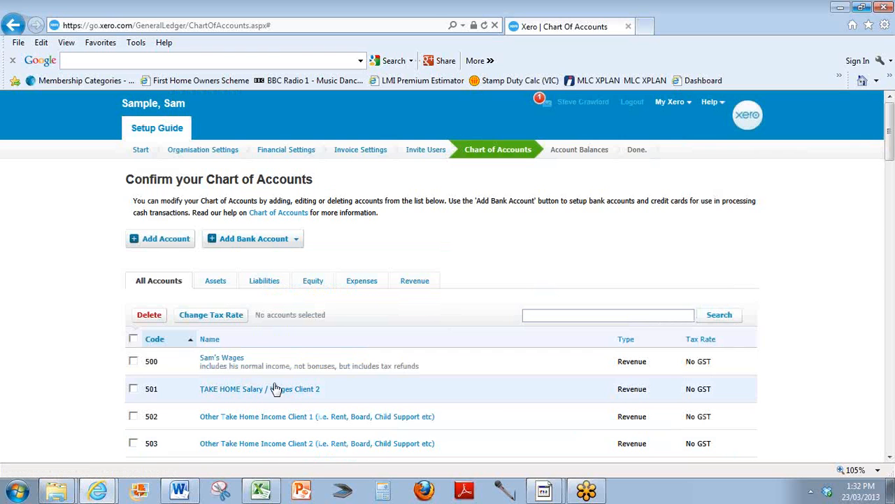
scroll(277, 389, "down", 3)
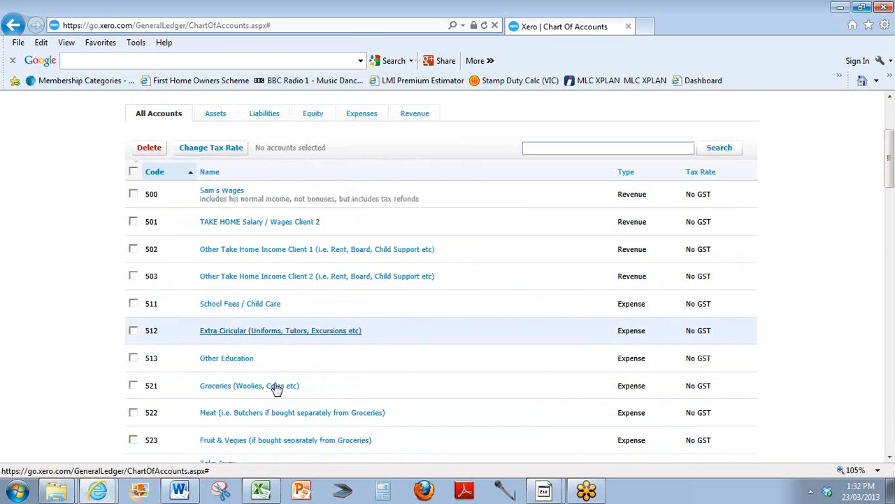
scroll(276, 389, "down", 15)
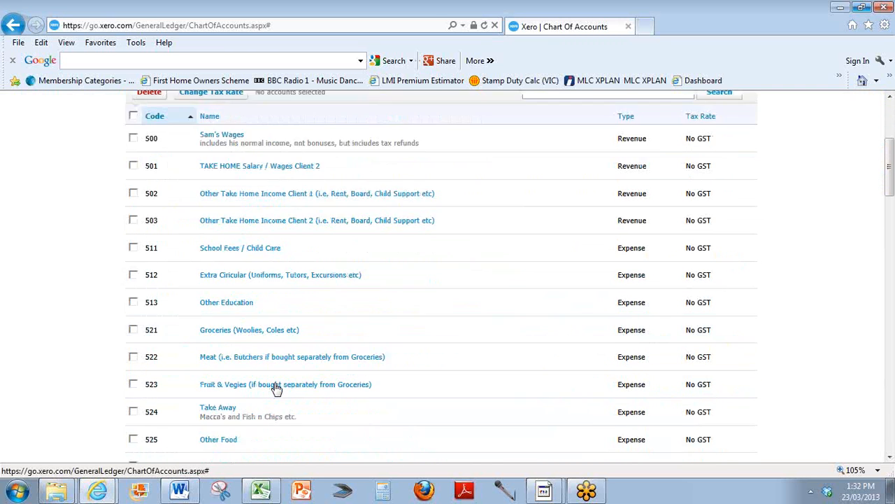
scroll(276, 389, "down", 12)
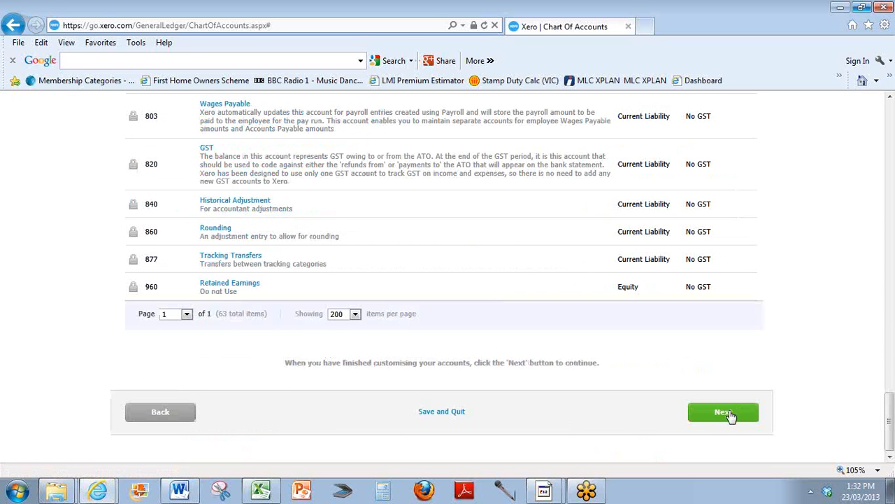
left_click(728, 414)
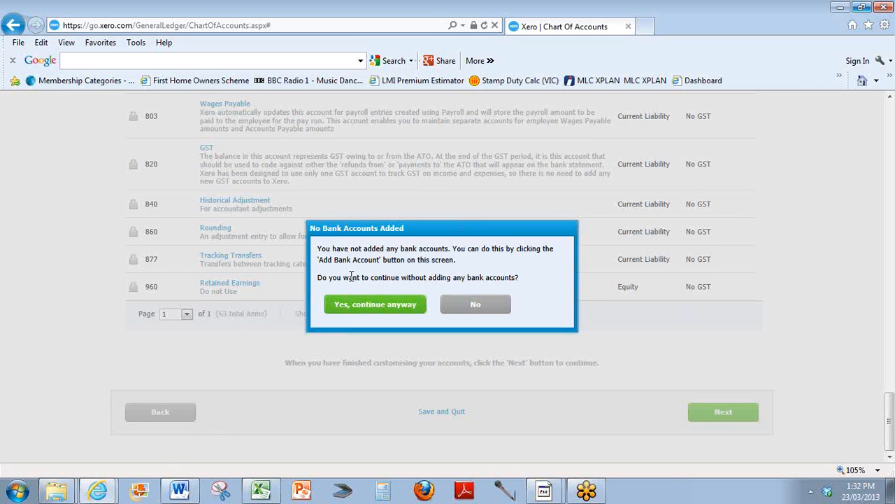
left_click(476, 305)
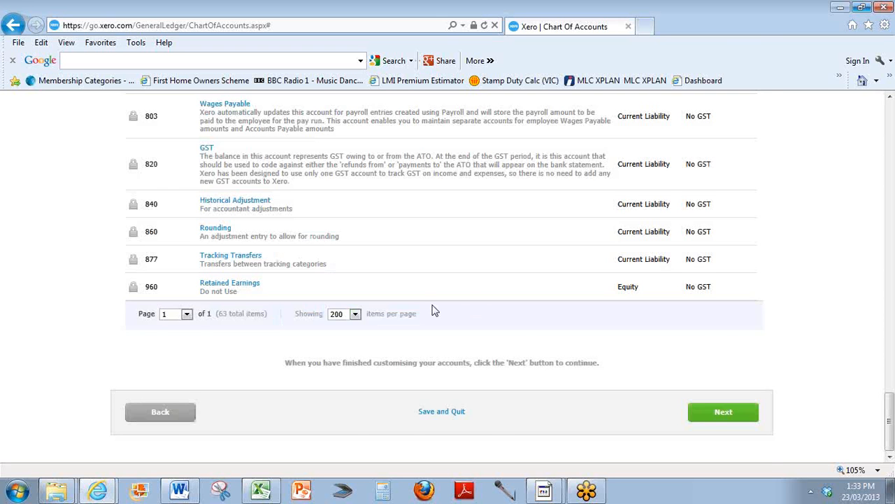
Open the form for adding a new credit card account and place the cursor in the bank field.
scroll(433, 311, "up", 20)
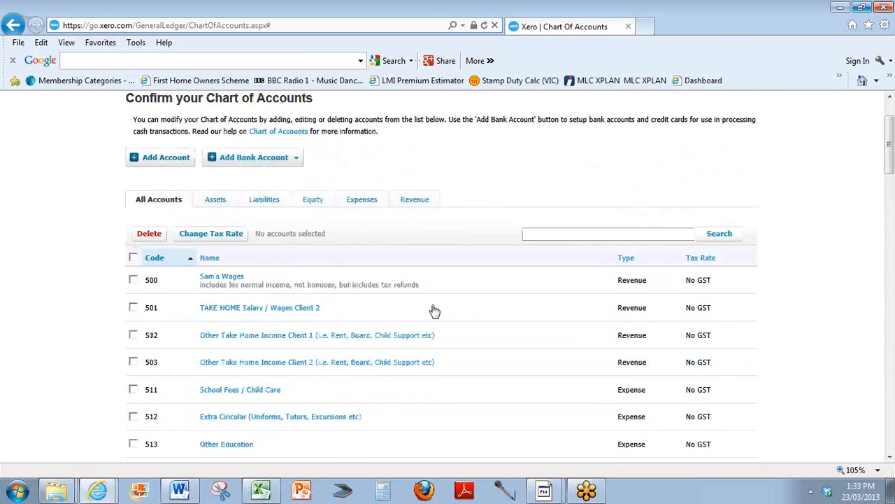
scroll(434, 310, "up", 2)
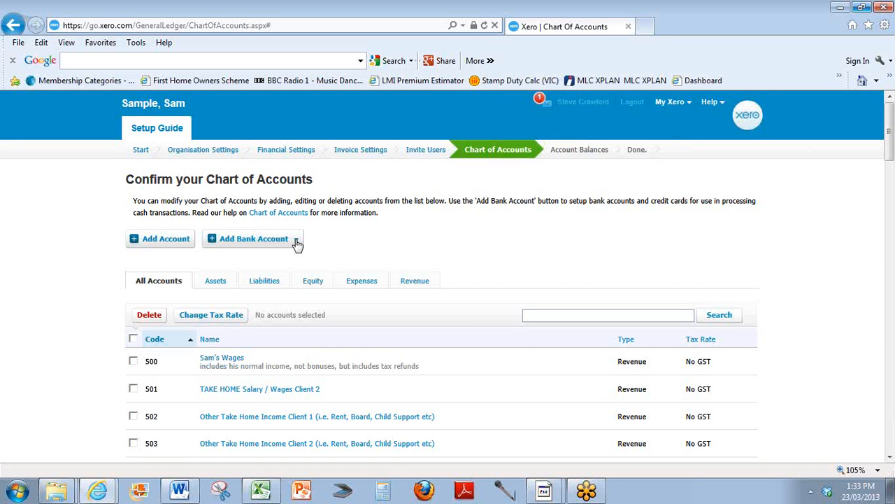
left_click(880, 31)
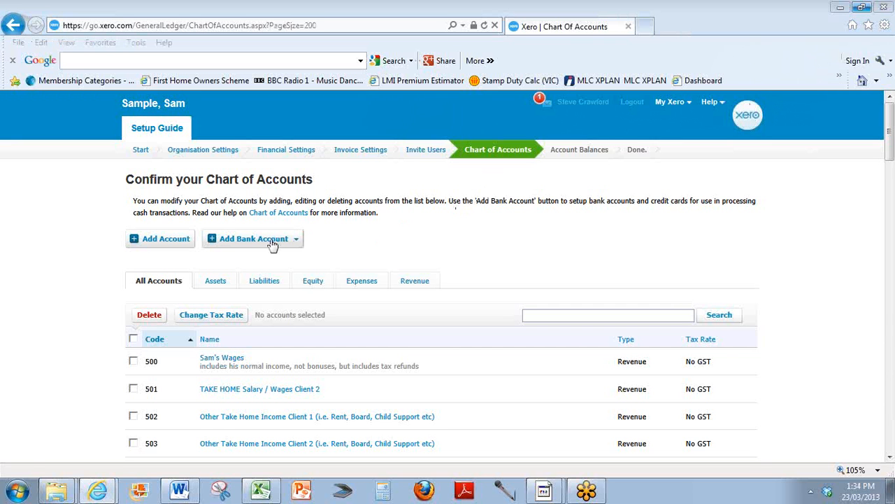
left_click(266, 243)
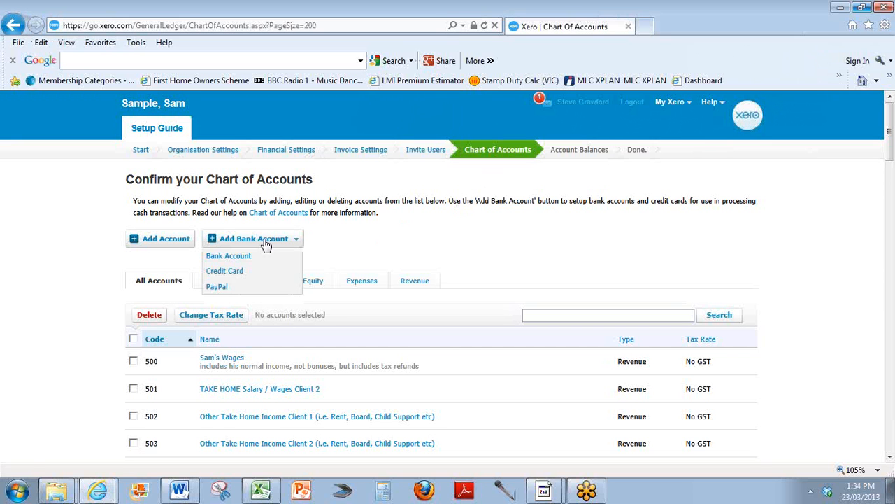
left_click(230, 272)
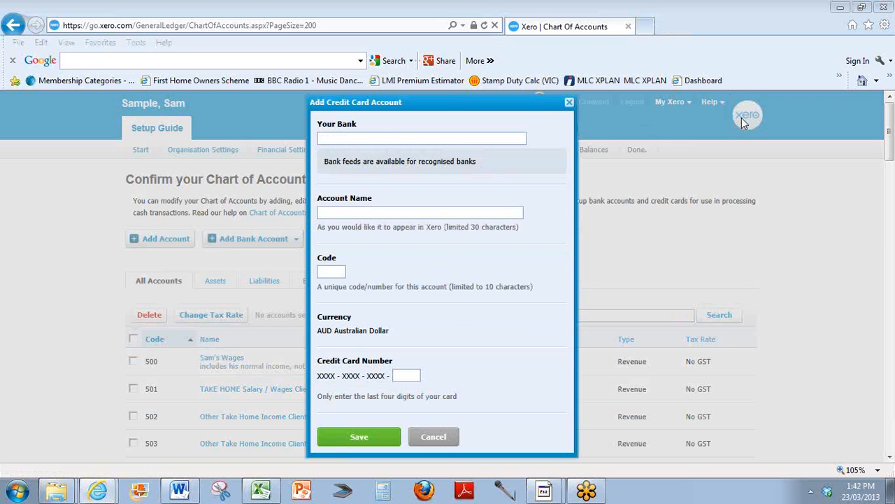
left_click(339, 138)
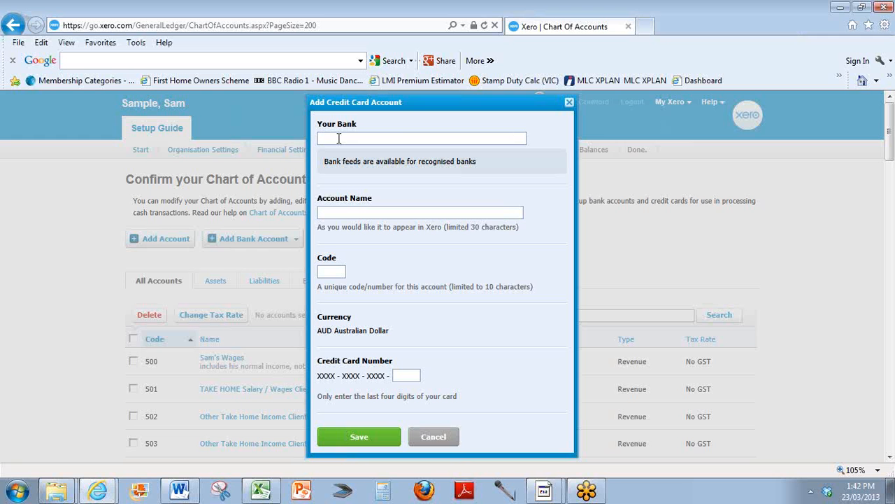
Switch to the Excel bank accounts sheet and review each account's type and bank.
key("alt+Tab")
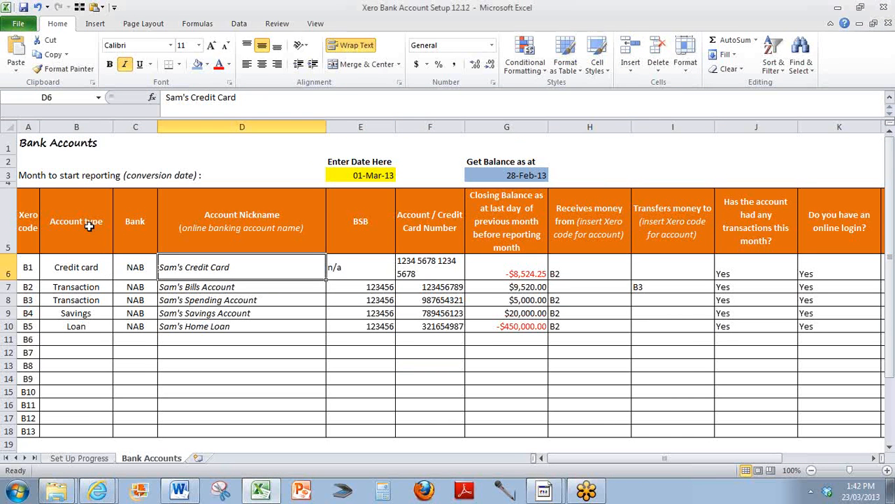
left_click(86, 273)
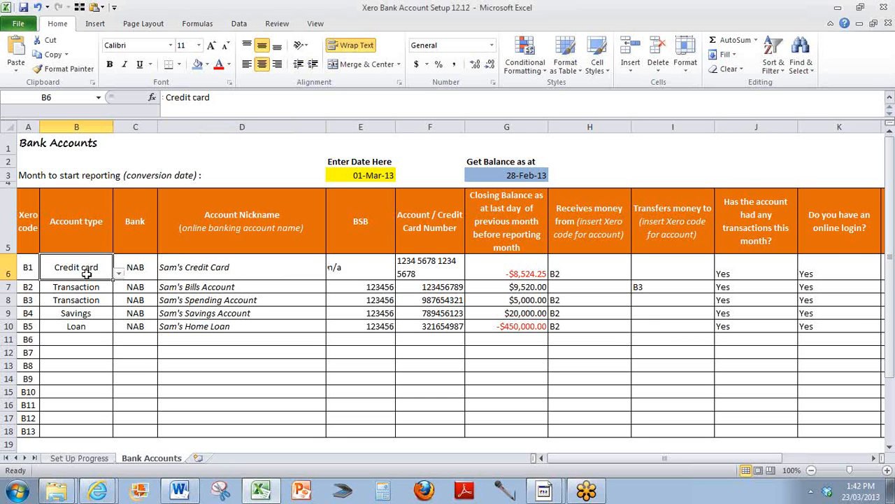
key("Down")
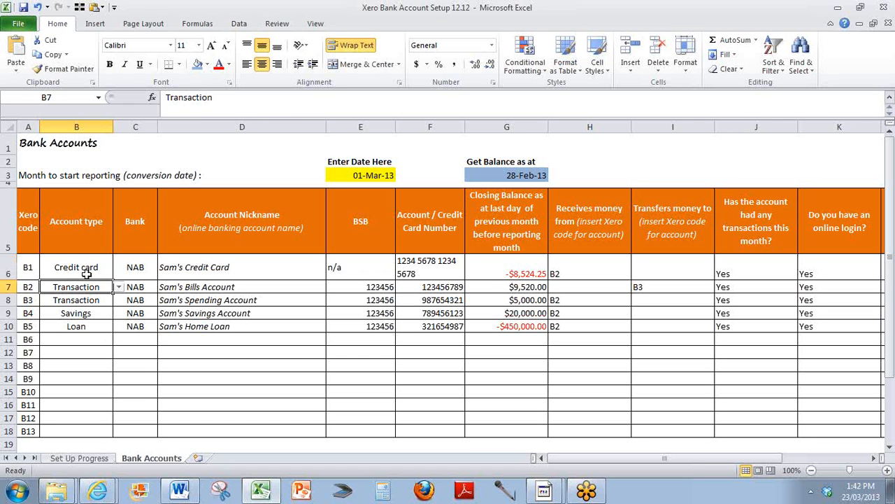
key("Down")
key("Right")
key("Left")
key("Down")
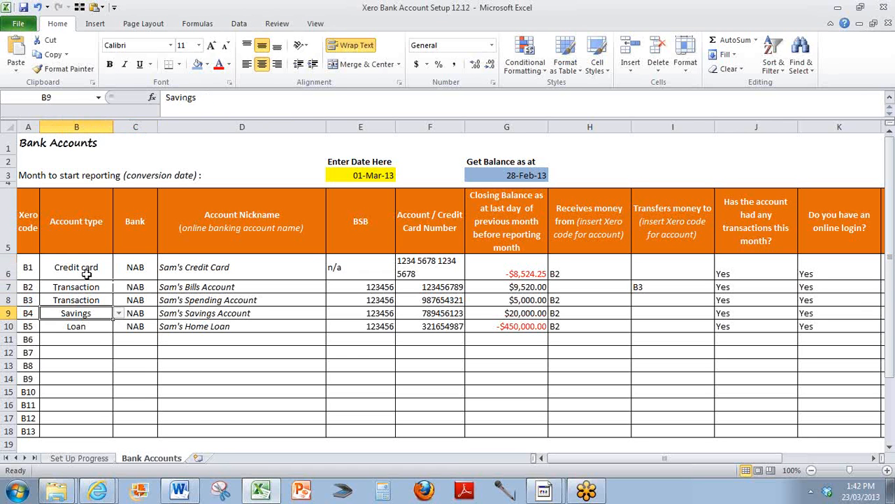
key("Down")
key("Up")
key("Up")
key("Up")
key("Up")
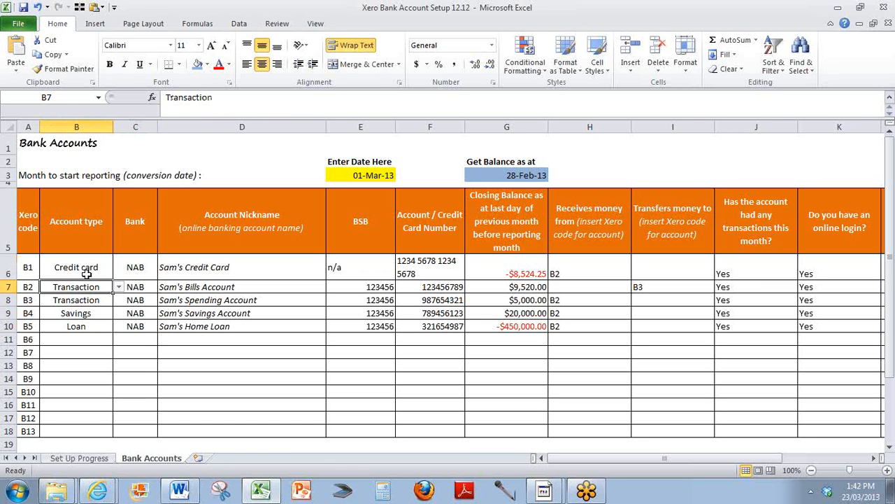
key("Right")
key("Down")
key("Down")
key("Down")
key("Down")
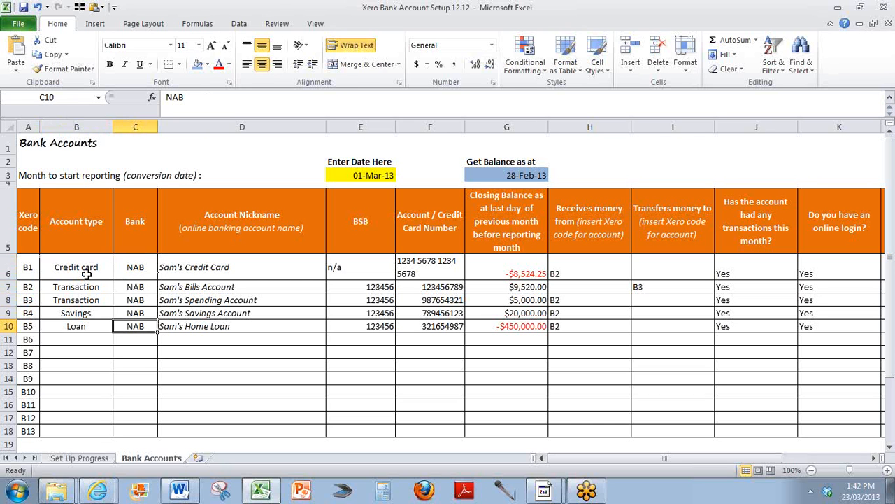
key("Up")
key("Up")
key("Up")
key("Up")
key("Right")
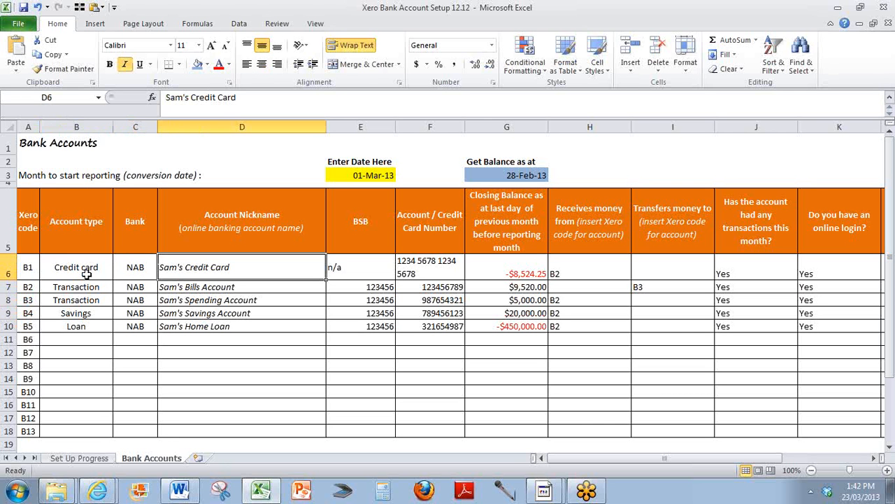
Review the account nicknames, BSB and card number entries for the bank accounts.
key("Down")
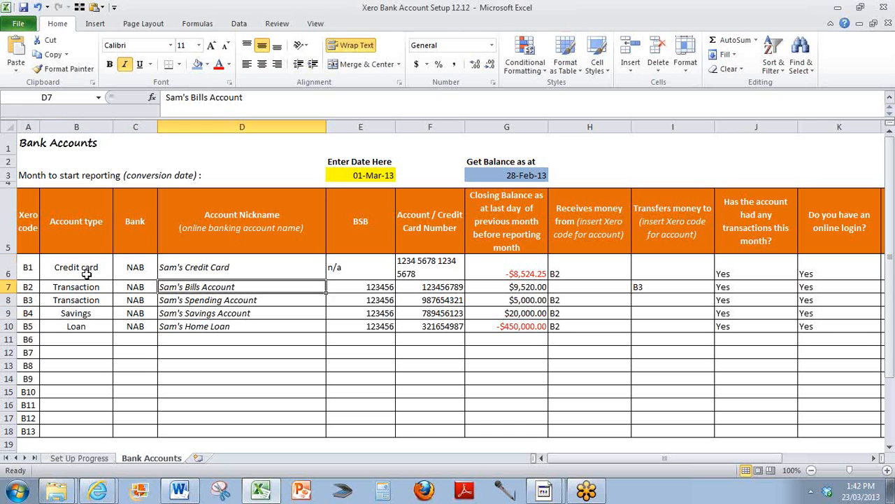
key("Down")
key("Down")
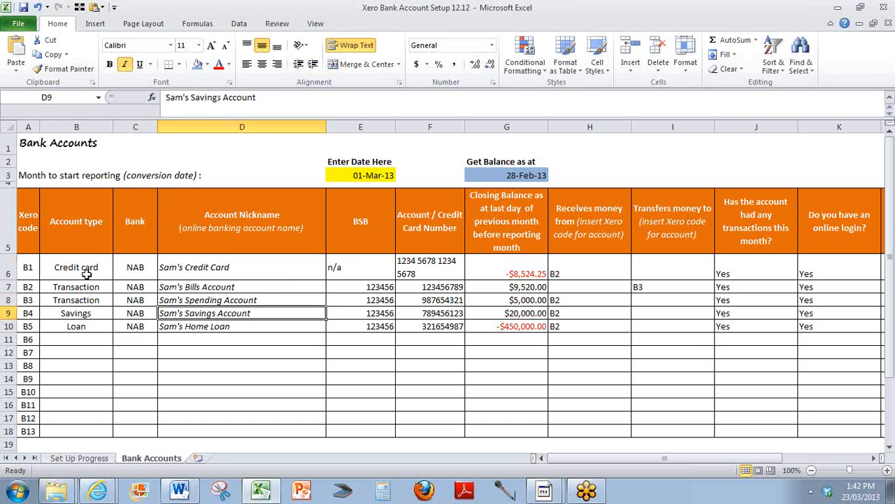
key("Down")
key("Up")
key("Up")
key("Up")
key("Up")
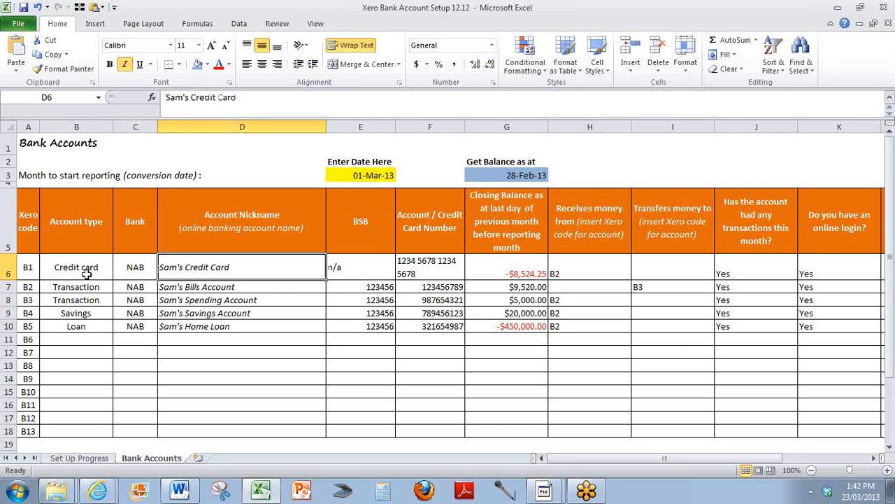
key("Right")
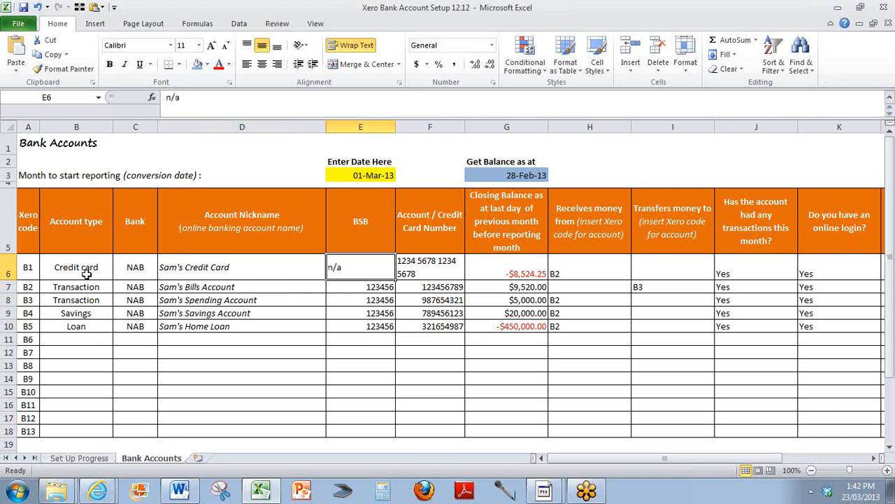
key("Right")
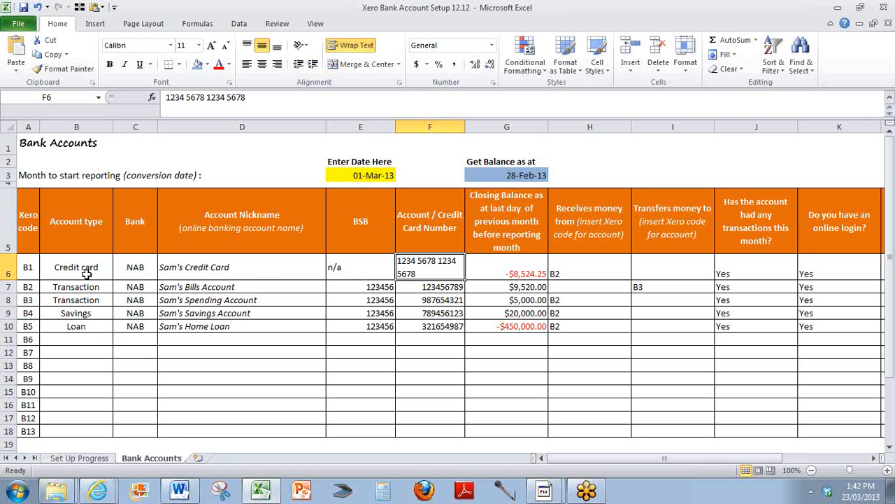
Examine the conversion date, balance date and the credit card's closing balance.
left_click(342, 172)
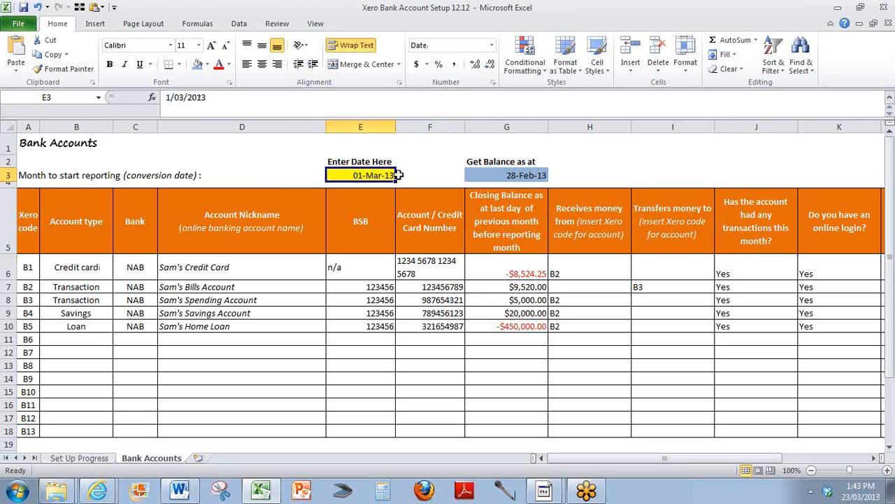
left_click(477, 175)
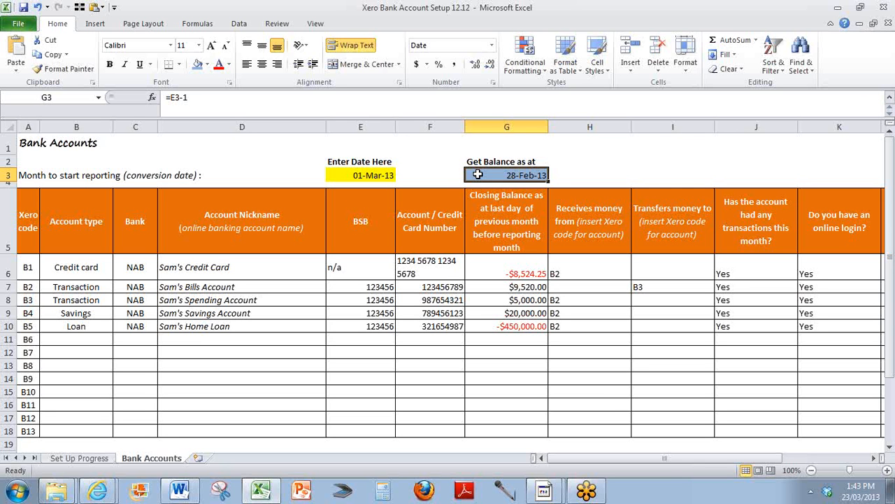
left_click(880, 31)
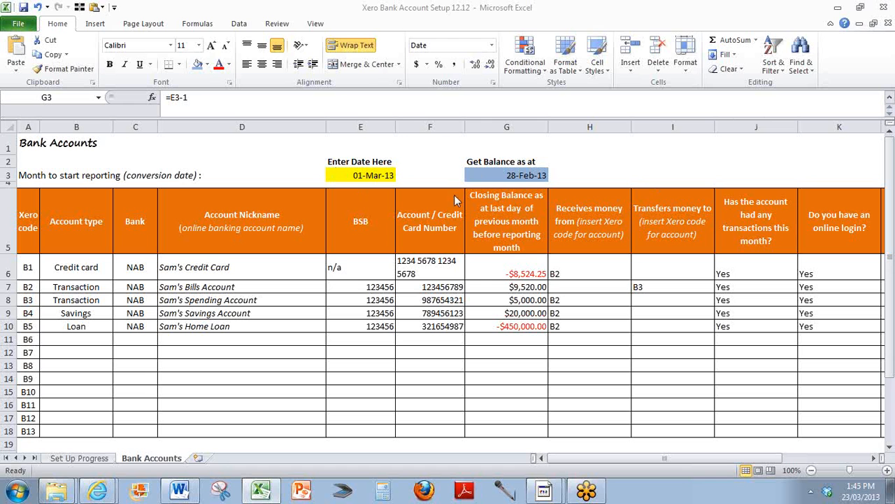
left_click(485, 269)
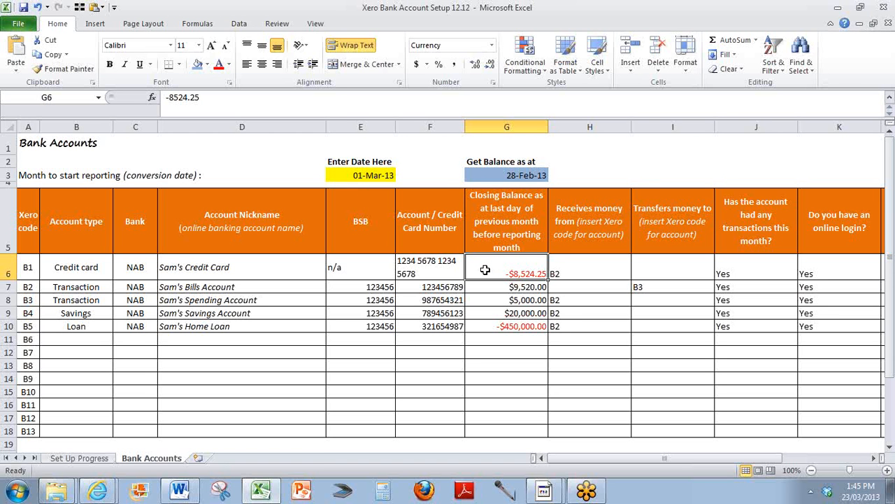
Step through the closing balances of the remaining bank accounts in the sheet.
key("Return")
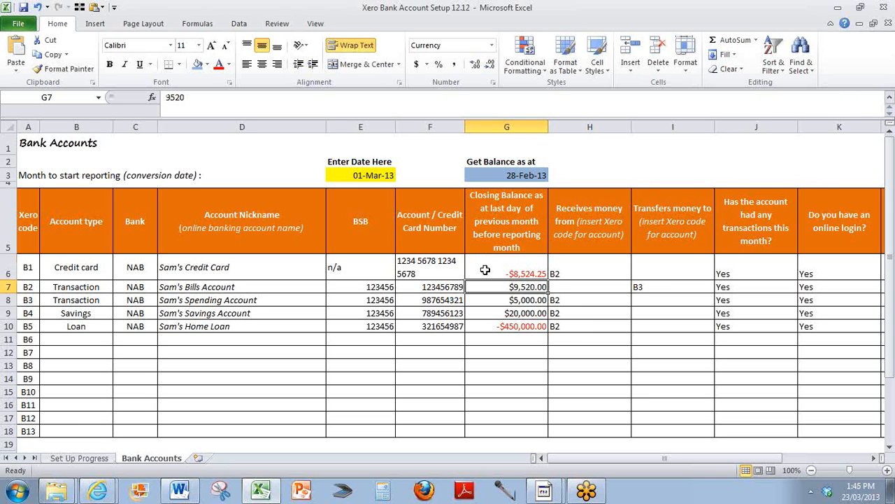
key("Return")
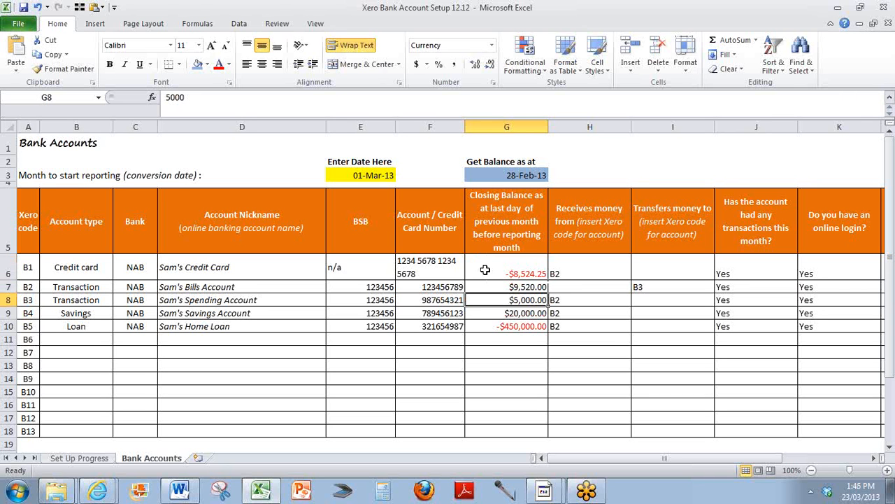
key("Return")
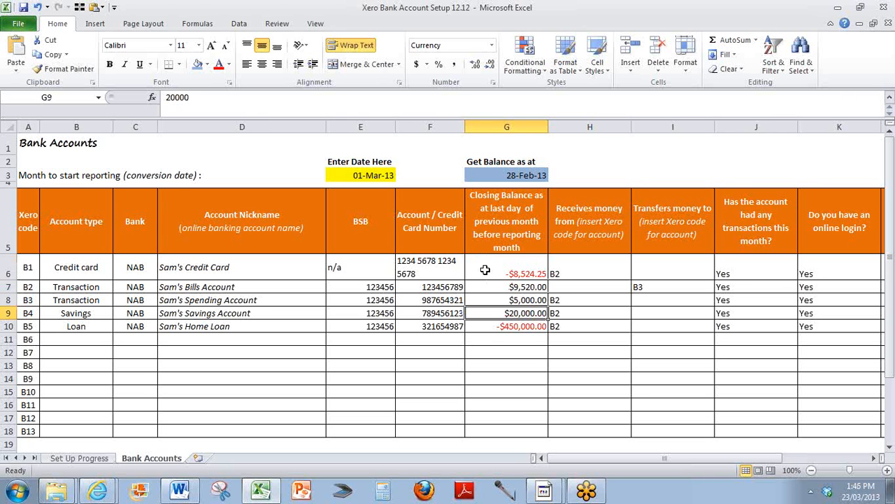
key("Return")
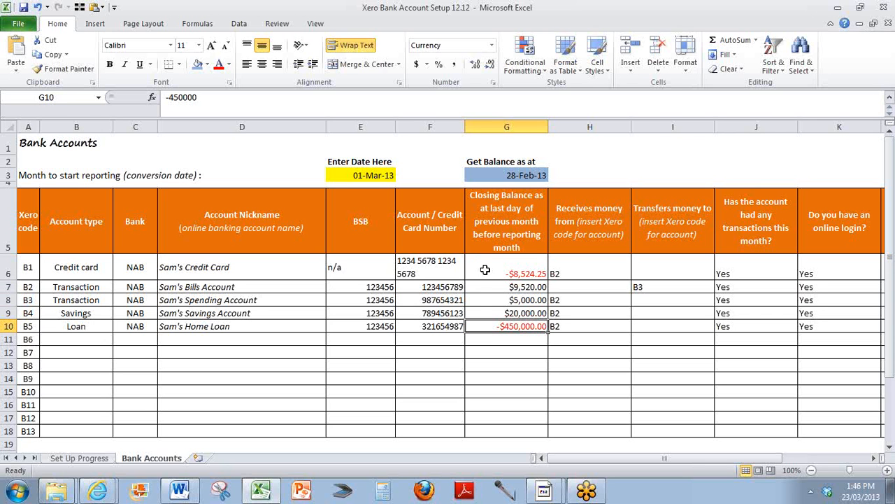
key("Return")
Fill a sample Store card row in row 11 with bank GE and nickname Harvey Norman, then clear it.
key("Left")
key("Left")
key("Left")
key("Left")
key("Left")
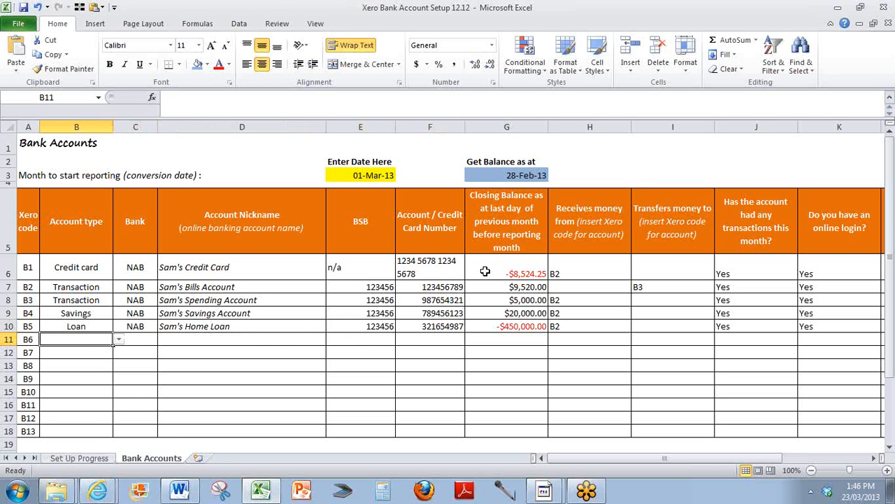
left_click(119, 341)
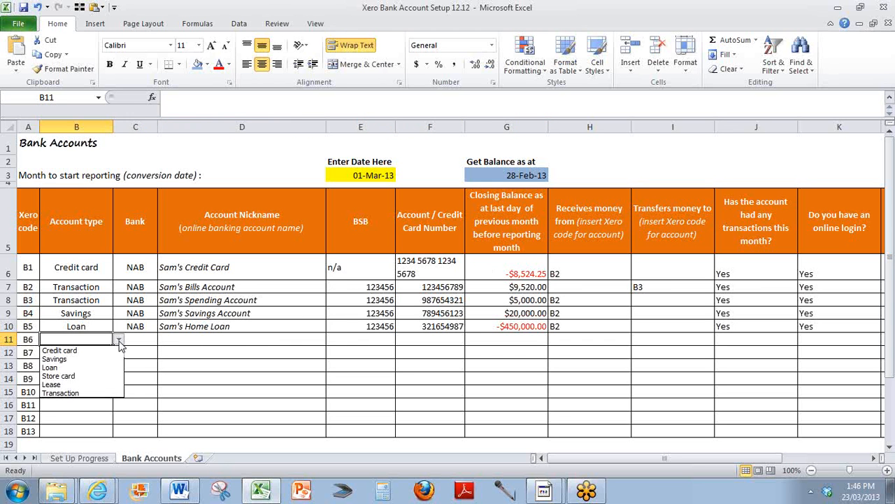
left_click(70, 379)
left_click(139, 340)
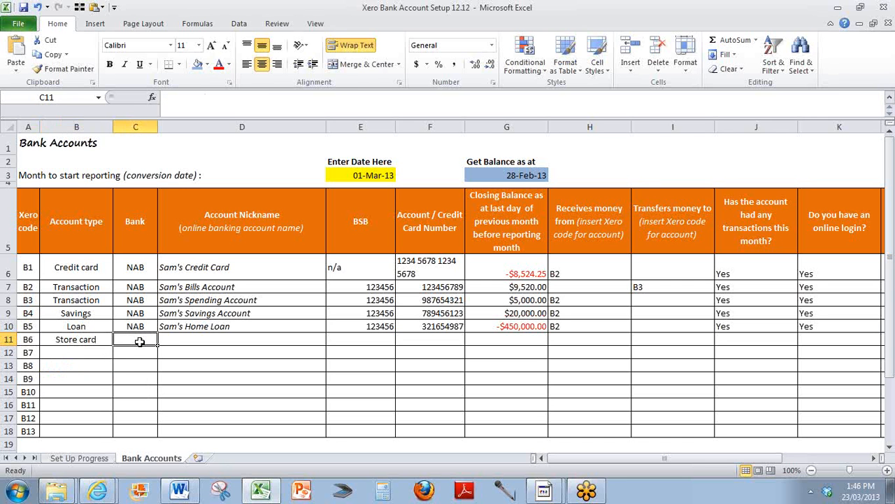
type("GE")
key("Tab")
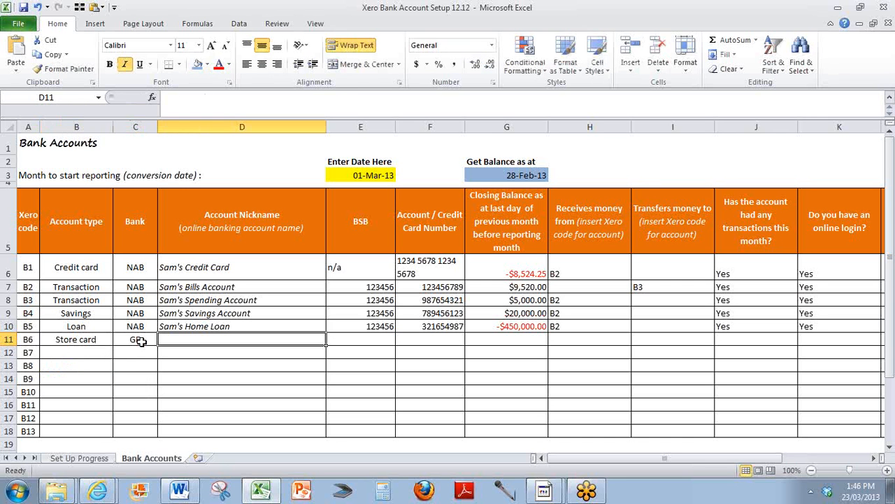
type("Harvey No")
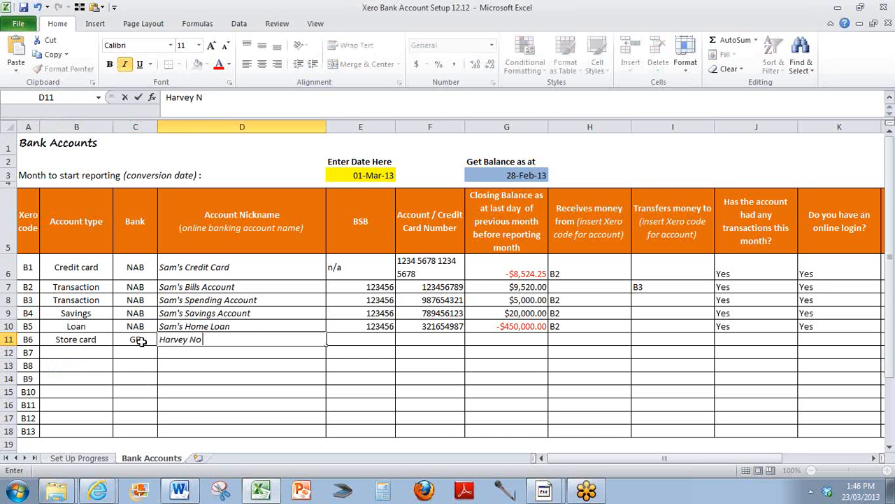
type("rman")
key("Tab")
key("Tab")
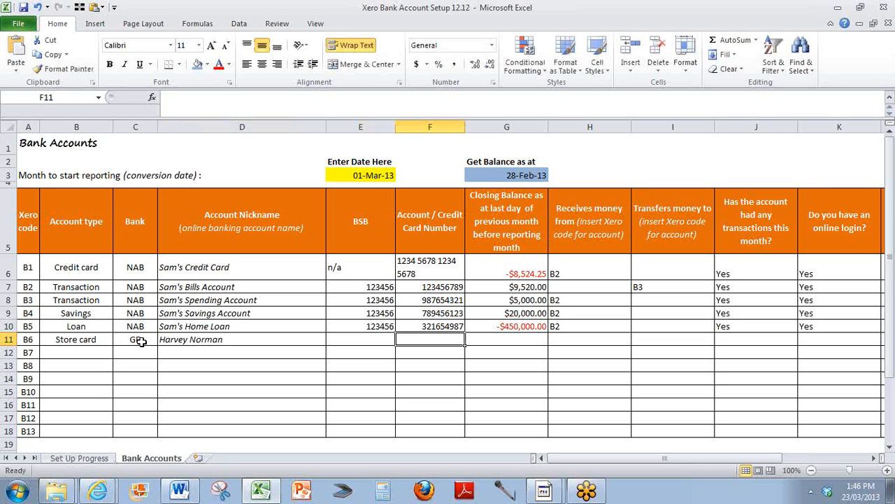
left_click_drag(109, 341, 173, 339)
key("Delete")
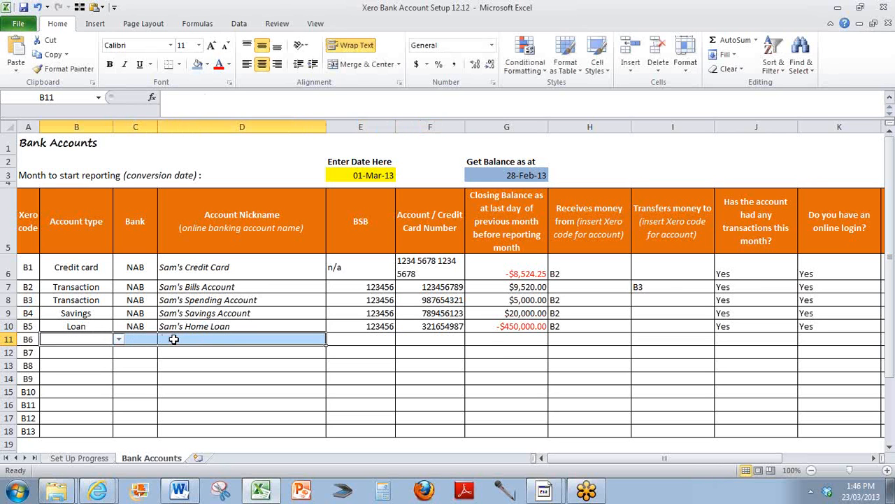
Set the credit card account's bank to National Aust Bank NAB (AU) - Credit Card - Personal.
left_click(242, 327)
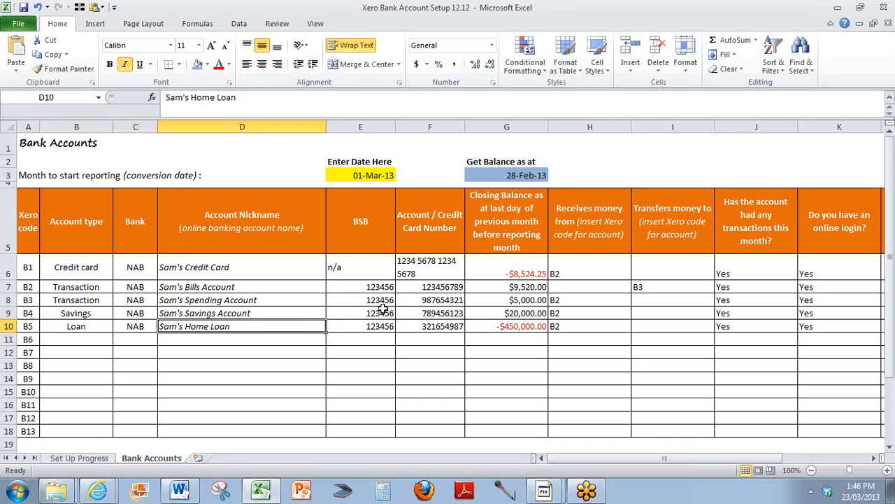
key("alt+Tab")
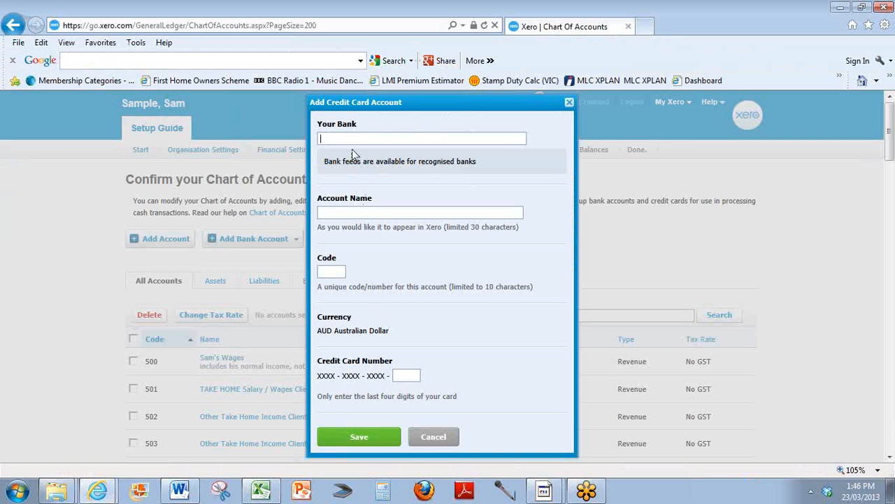
type("NAB")
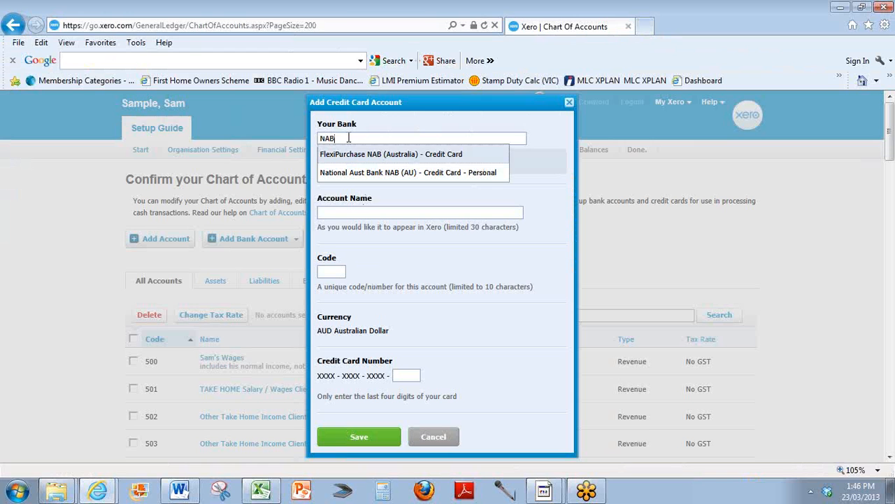
left_click(350, 174)
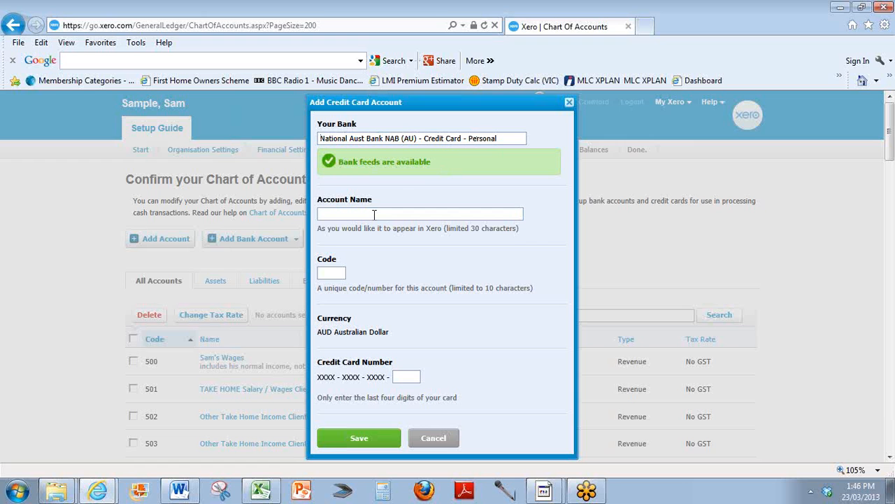
left_click(374, 214)
Copy the nickname Sam's Credit Card from the sheet into the credit card's Account Name field.
key("alt+Tab")
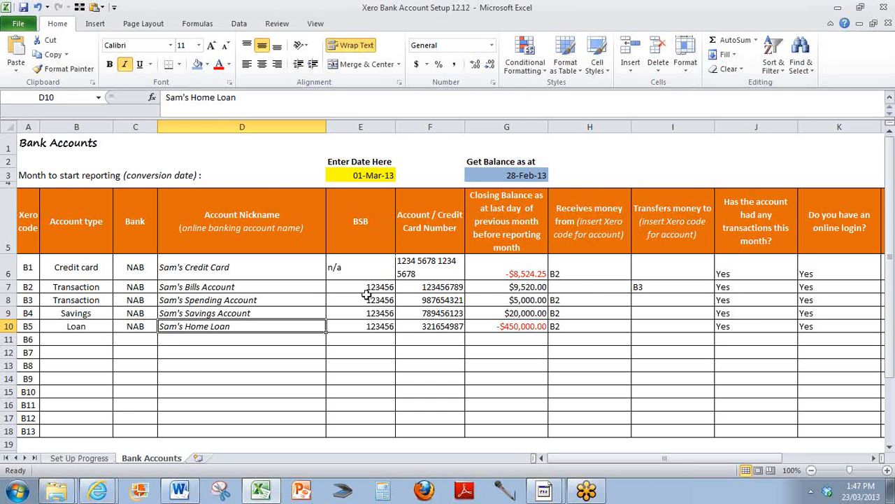
left_click(218, 269)
key("ctrl+c")
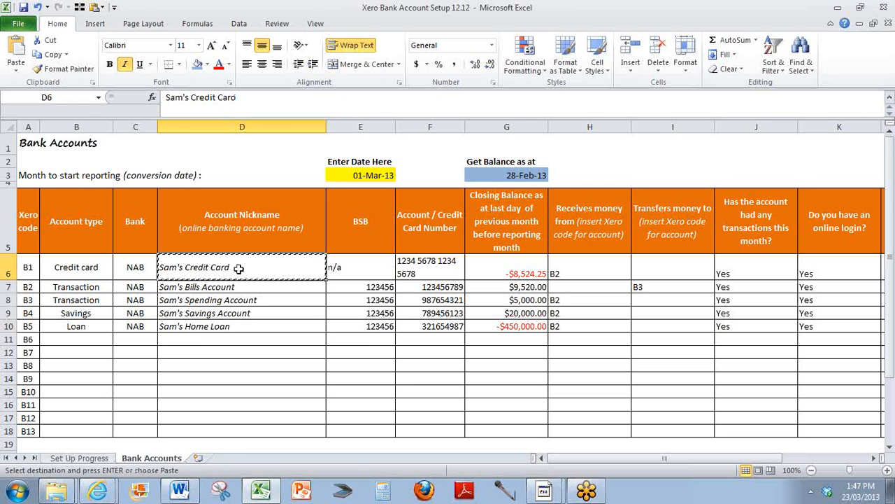
key("alt+Tab")
key("ctrl+v")
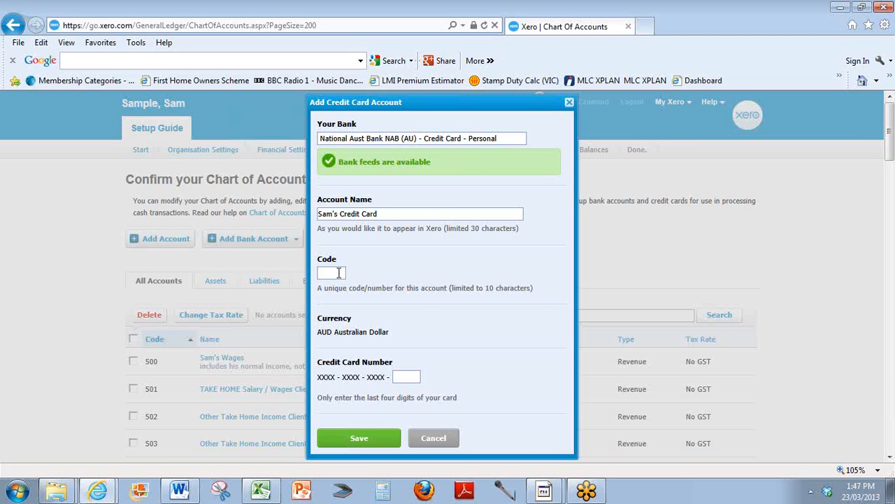
Enter the last four digits of the credit card number from the sheet and save the credit card account.
scroll(338, 273, "down", 2)
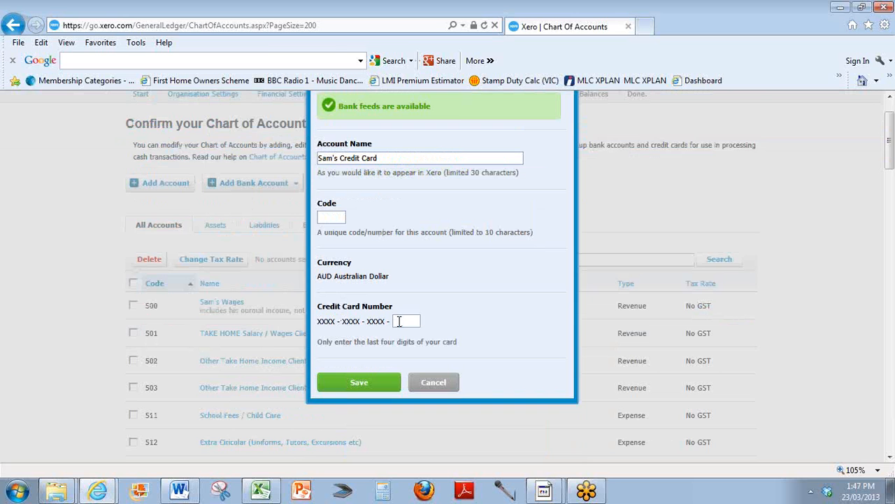
key("alt+Tab")
key("Right")
key("Right")
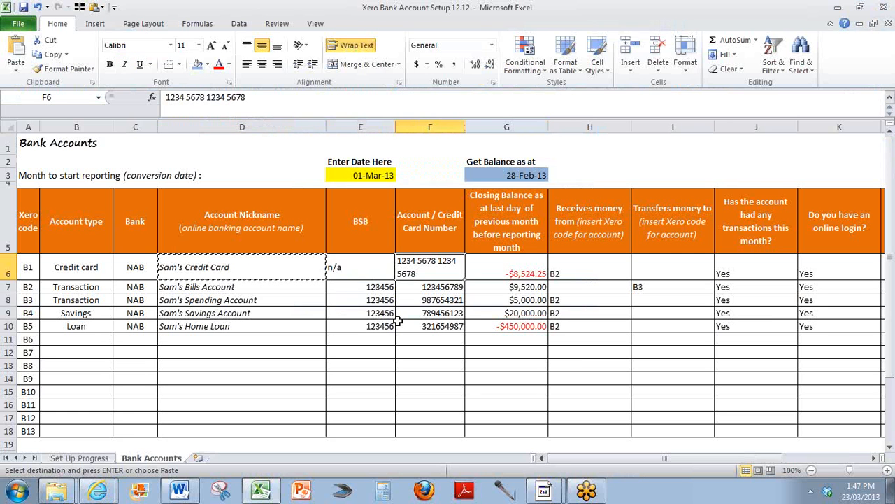
key("alt+Tab")
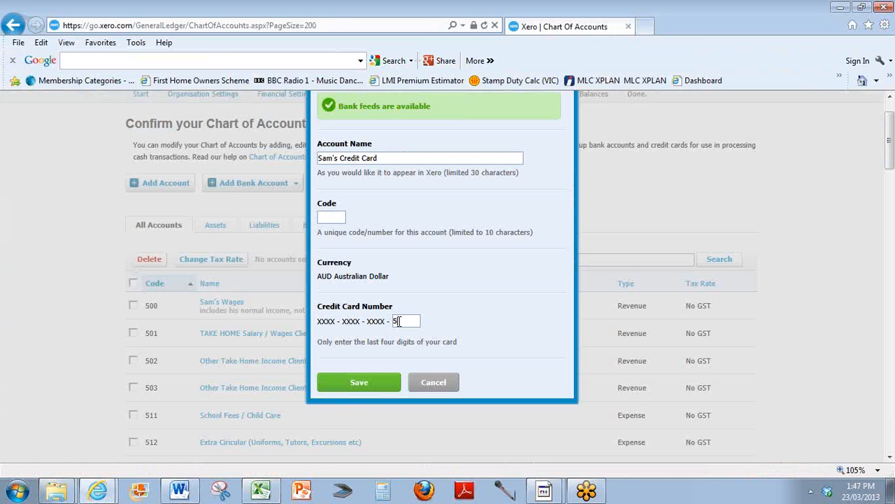
left_click(348, 386)
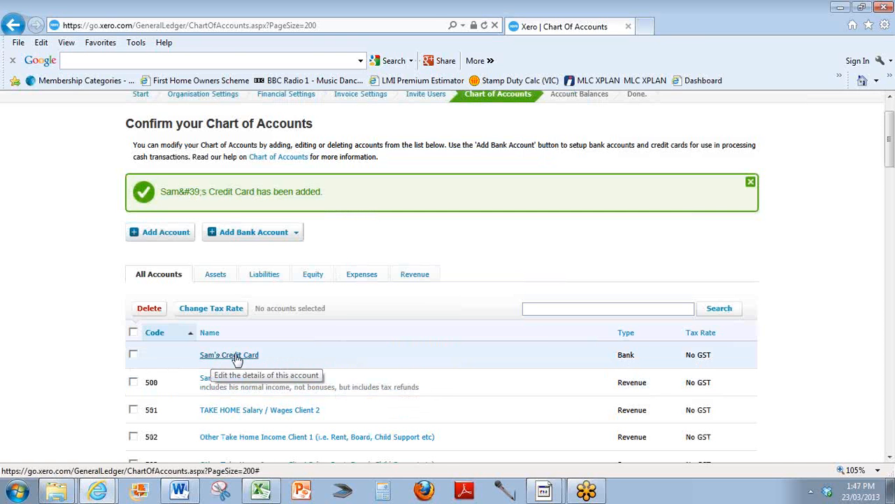
Start adding a bank account and choose National Australia Bank NAB (AU) as its bank.
left_click(275, 233)
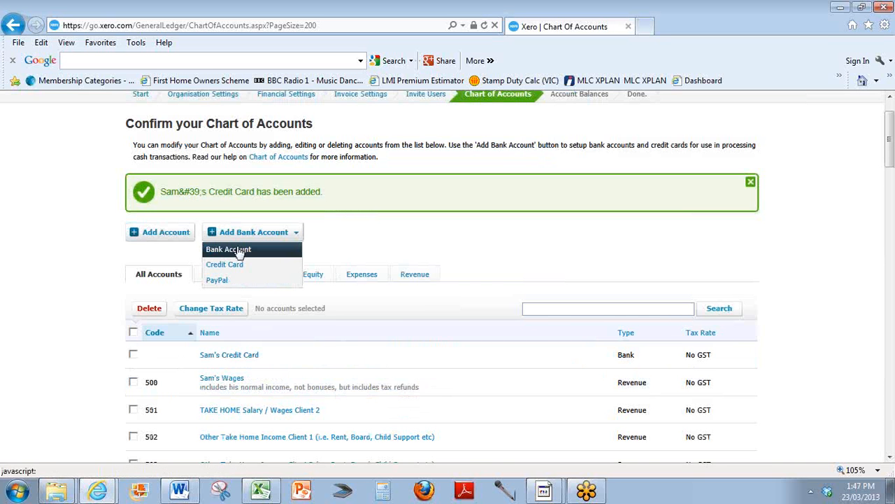
left_click(244, 250)
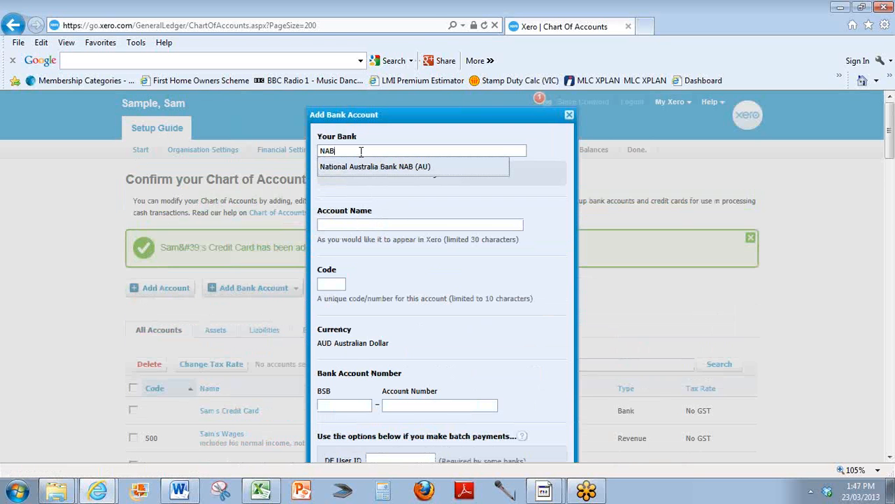
key("Tab")
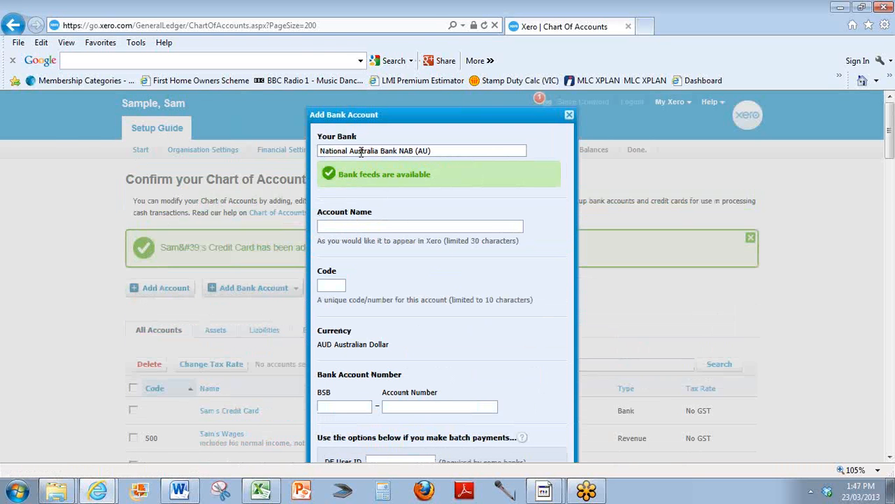
Copy the nickname Sam's Bills Account from the sheet into the bank account's Account Name field.
key("alt+Tab")
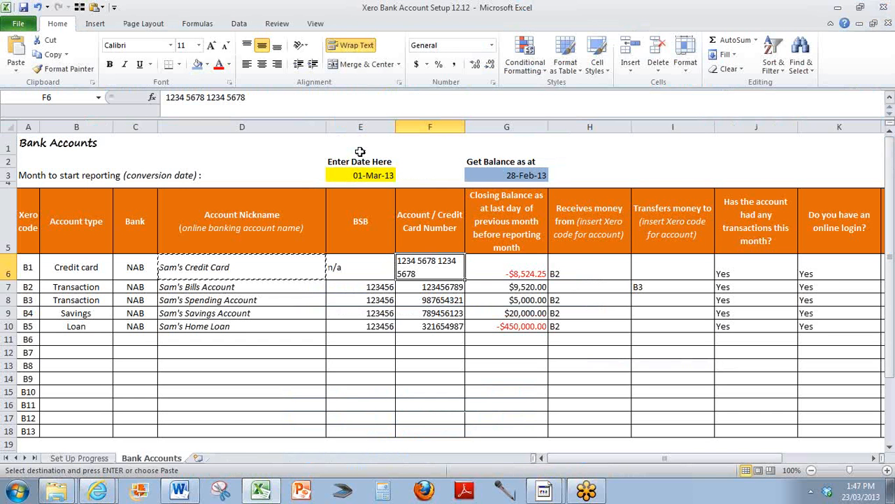
key("Down")
key("Left")
key("Left")
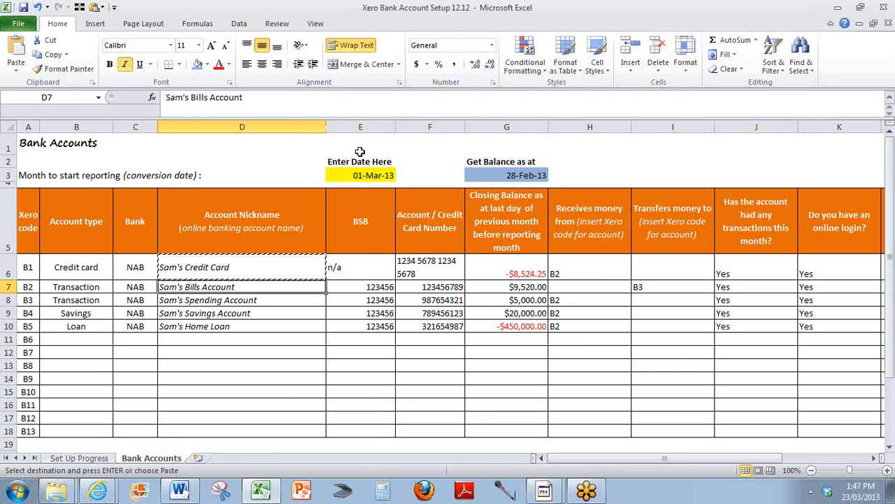
key("ctrl+c")
key("alt+Tab")
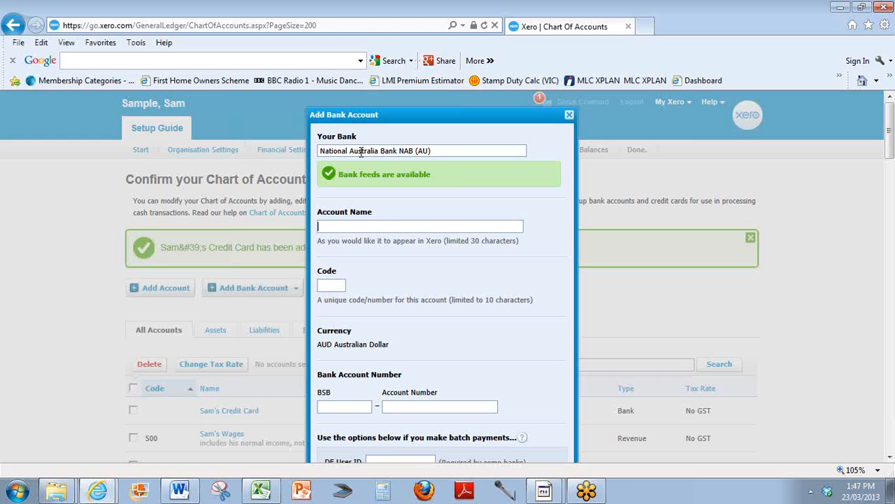
key("ctrl+v")
Enter the bills account's BSB and account number from the sheet and save the bank account.
key("alt+Tab")
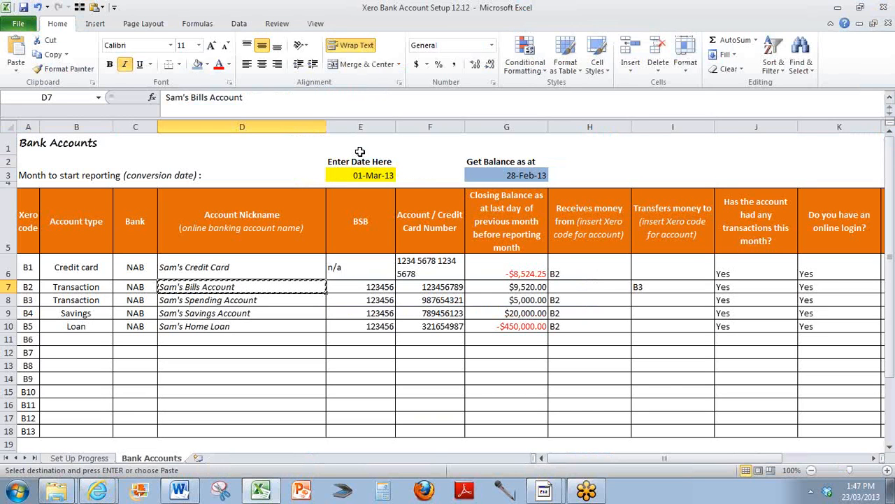
key("alt+Tab")
type("123-456")
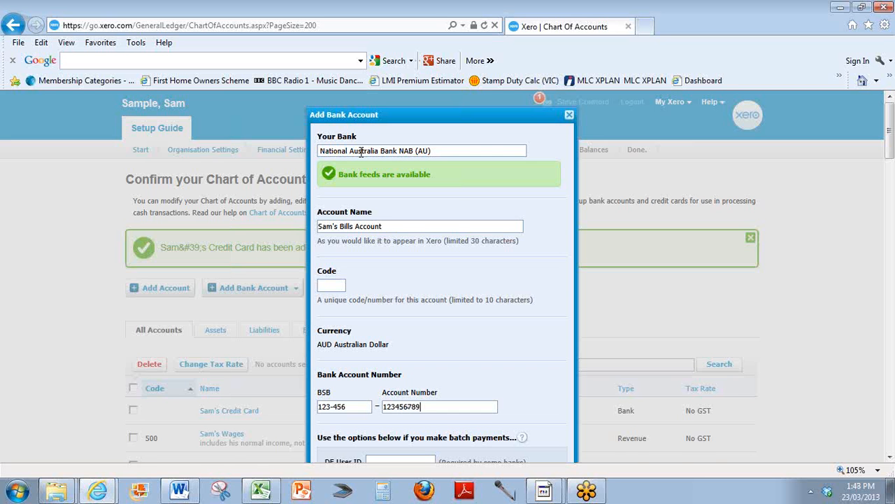
scroll(457, 196, "down", 3)
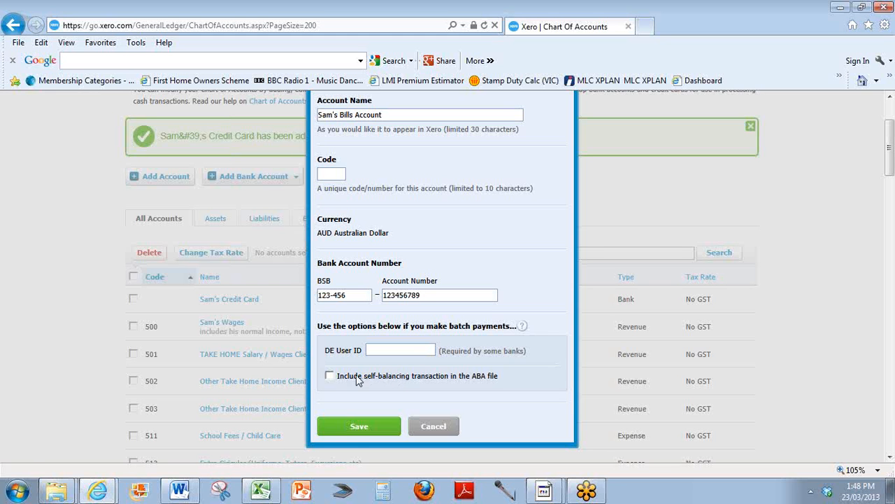
left_click(357, 426)
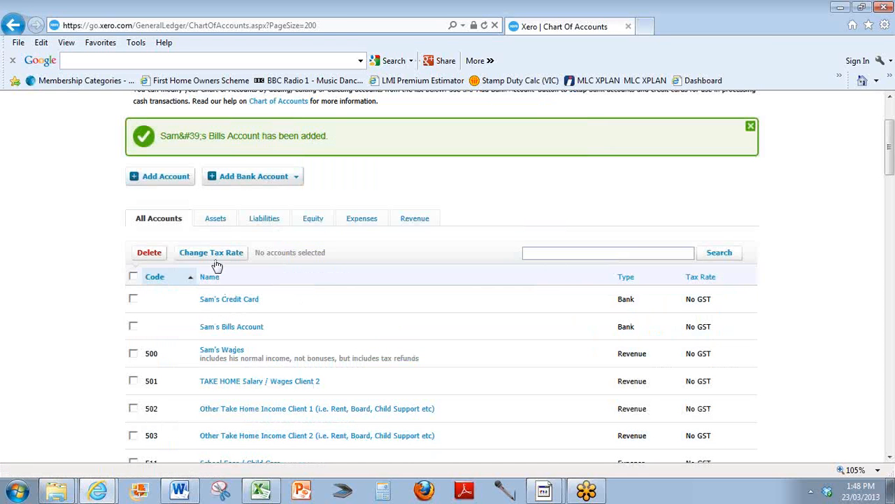
Start adding another bank account and choose National Australia Bank NAB (AU) as its bank.
left_click(240, 179)
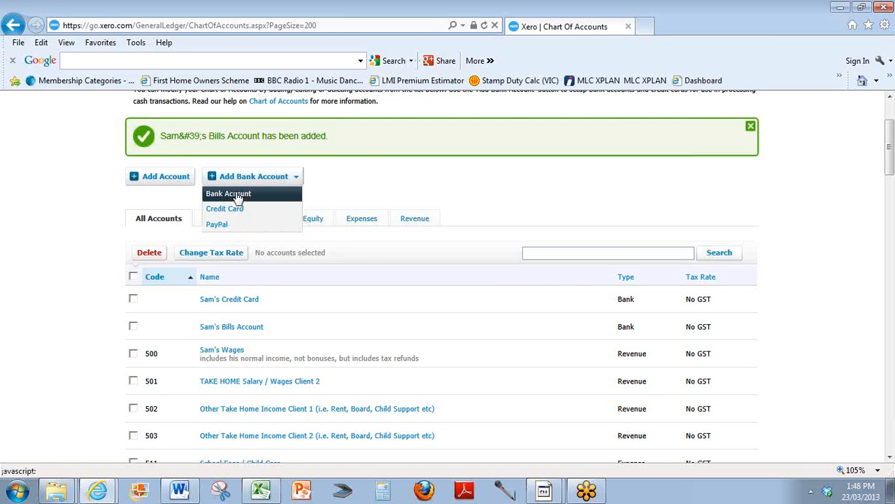
left_click(238, 198)
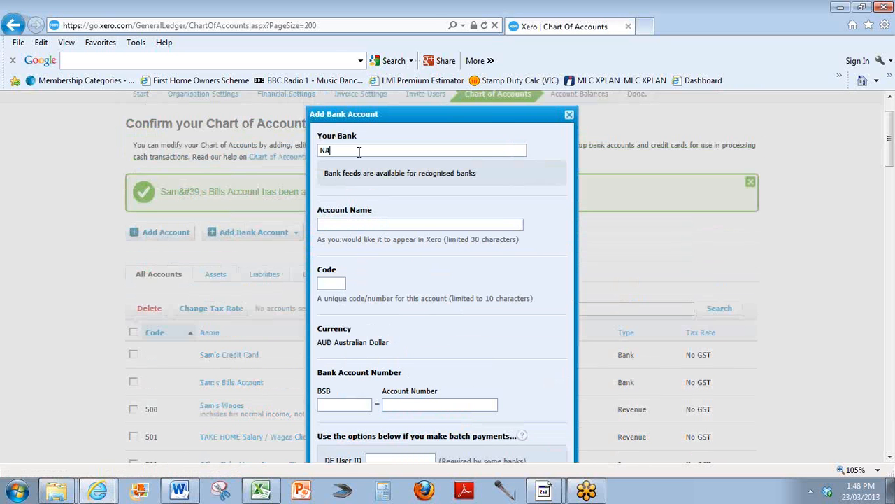
key("Tab")
Copy the nickname Sam's Spending Account from the sheet into the bank account's Account Name field.
key("alt+Tab")
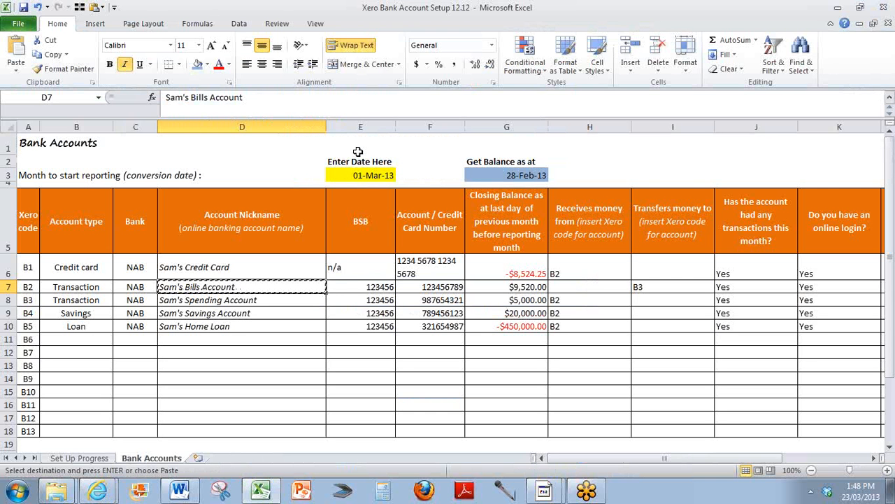
key("Down")
key("ctrl+c")
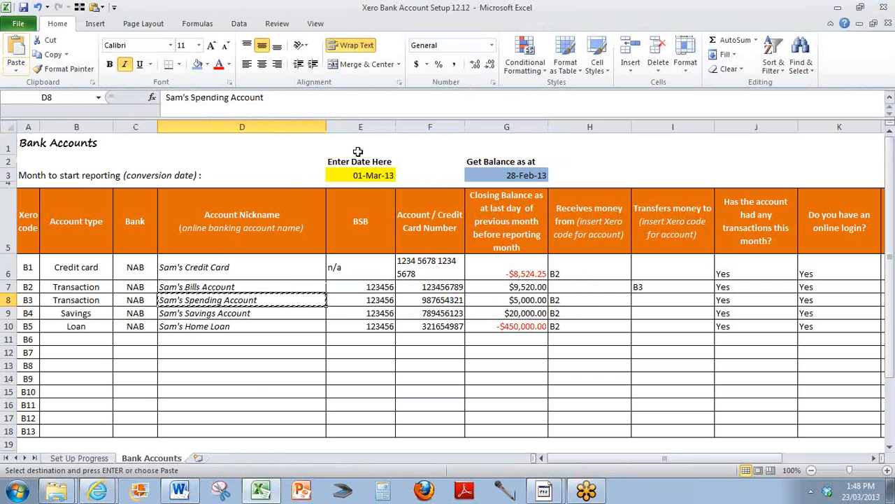
key("alt+Tab")
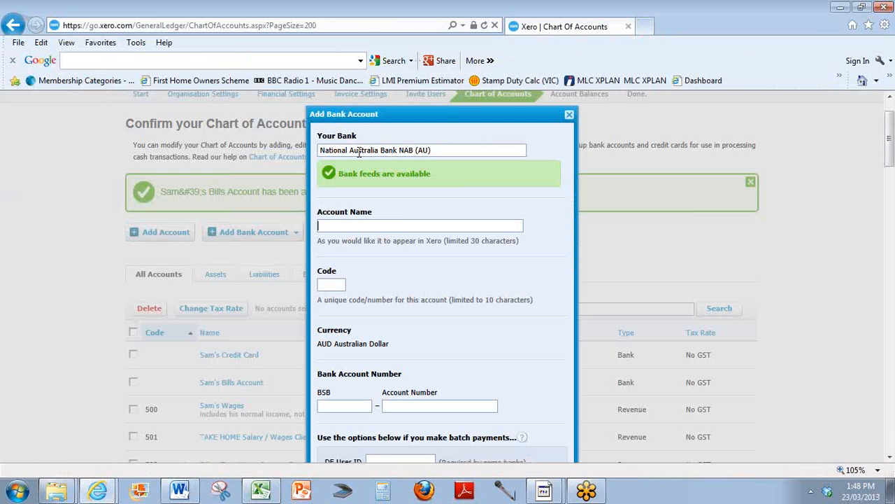
key("ctrl+v")
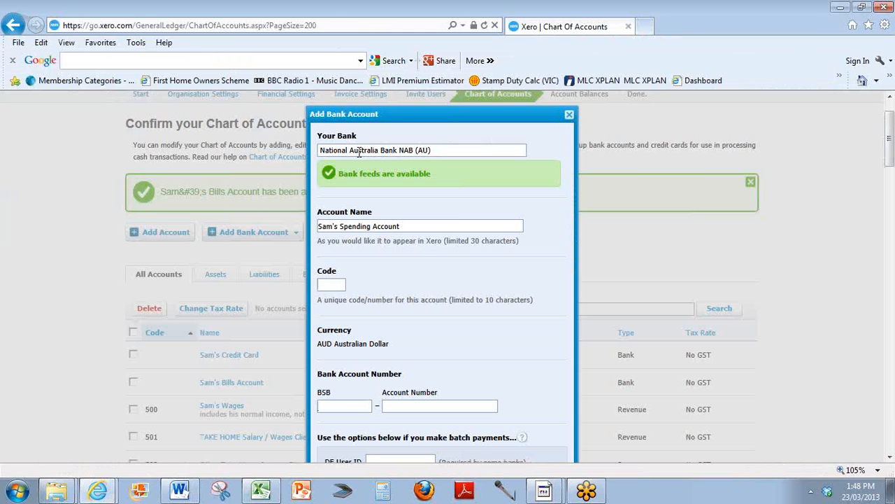
Enter the spending account's BSB and account number from the sheet and save the bank account.
type("123-456")
key("alt+Tab")
key("Right")
key("Right")
key("ctrl+c")
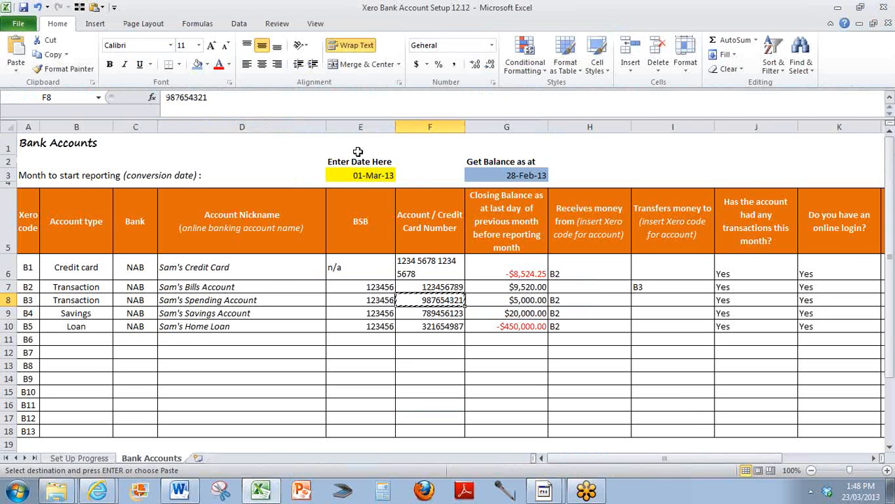
key("alt+Tab")
key("ctrl+v")
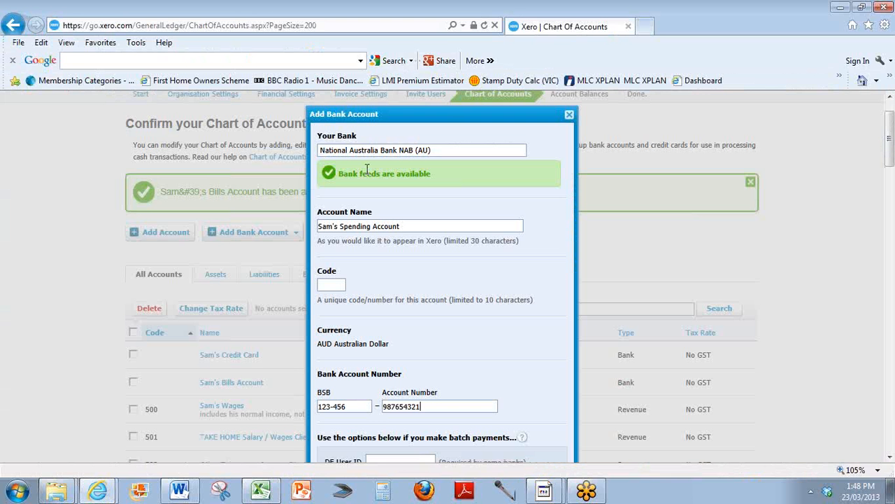
scroll(364, 213, "down", 3)
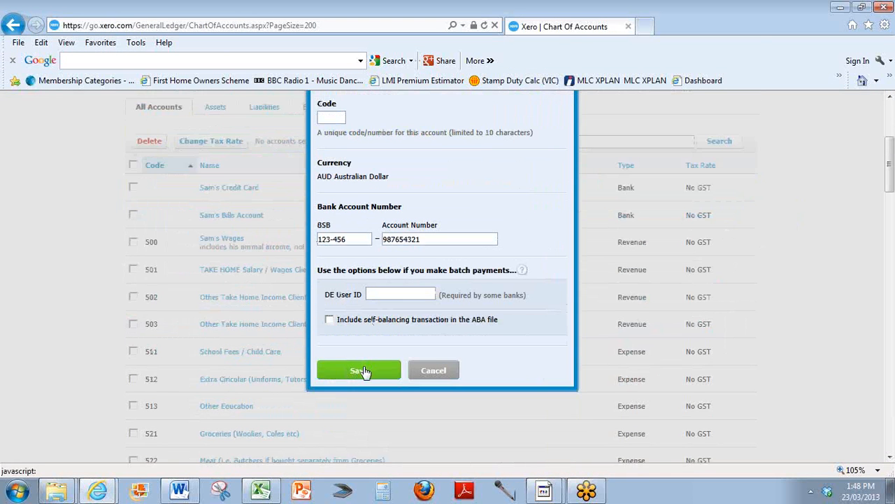
left_click(361, 371)
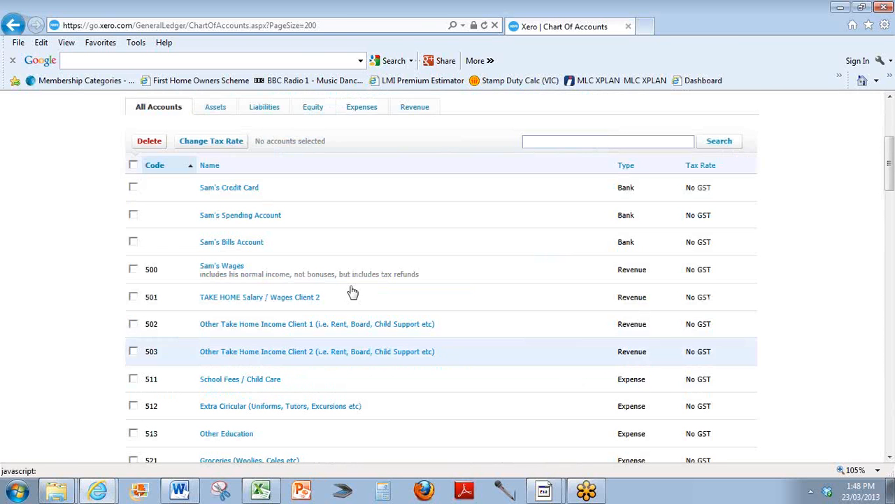
Start adding another bank account and pick National Australia Bank NAB (AU) as its bank.
scroll(231, 245, "up", 1)
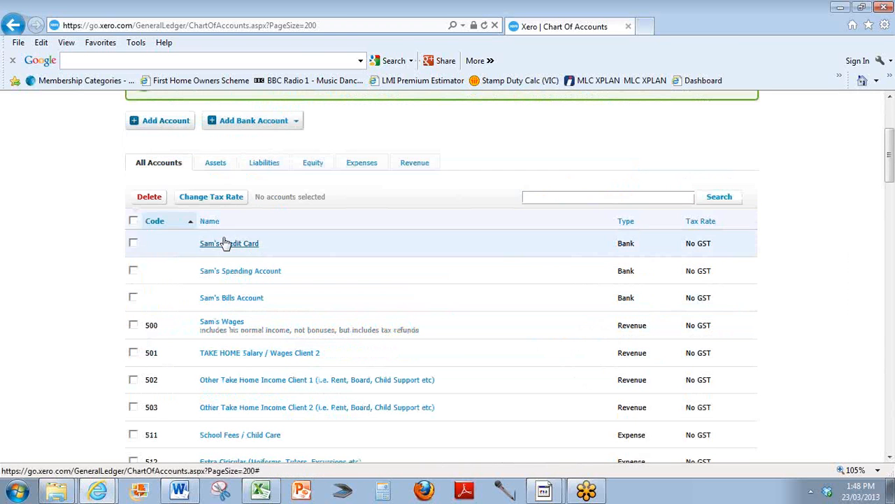
left_click(224, 121)
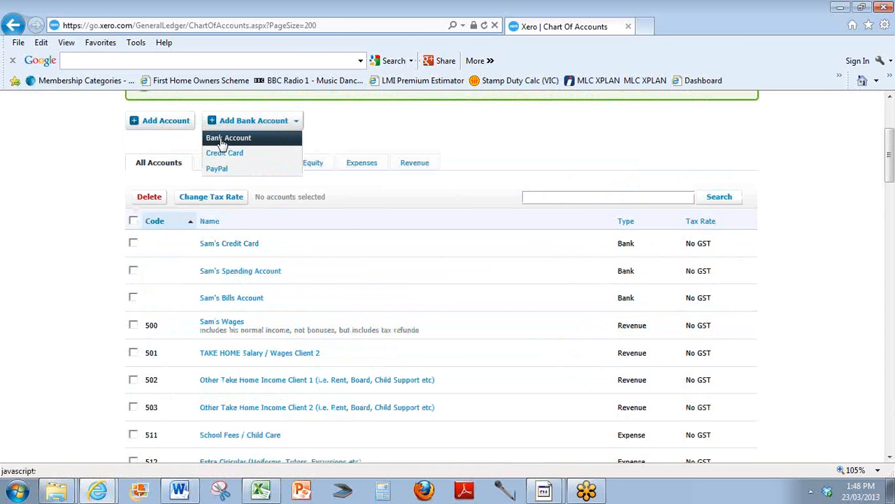
left_click(225, 138)
scroll(359, 181, "up", 1)
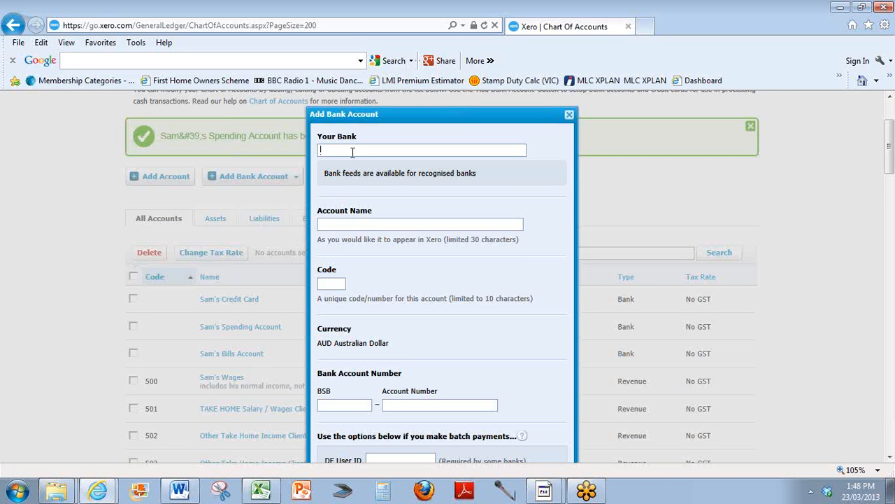
type("NAB")
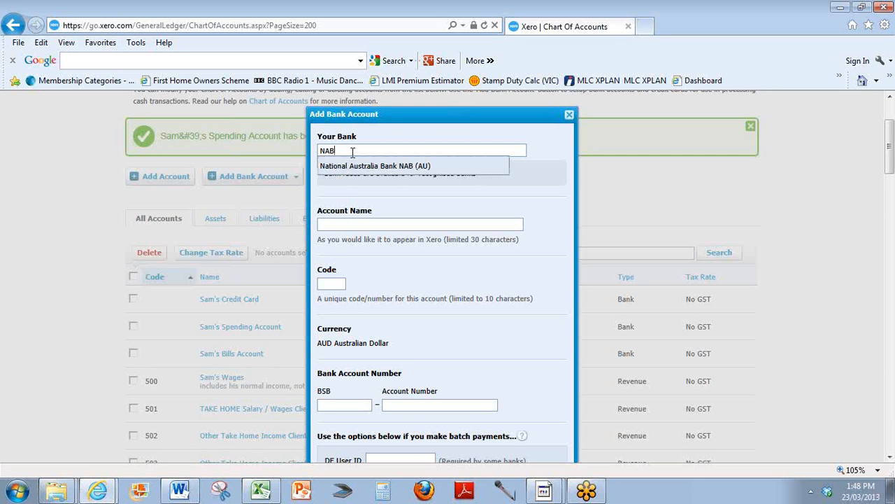
left_click(352, 165)
Copy the nickname Sam's Savings Account from the sheet into the Account Name field.
key("alt+Tab")
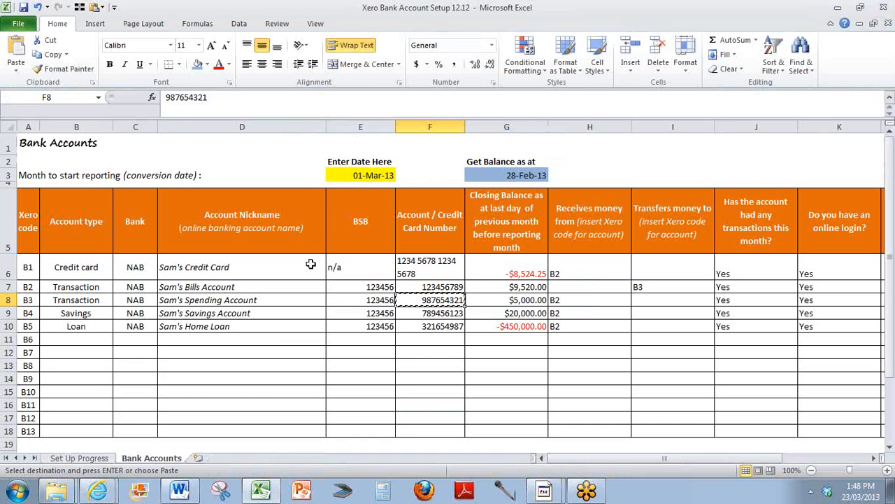
left_click(221, 311)
key("ctrl+c")
key("alt+Tab")
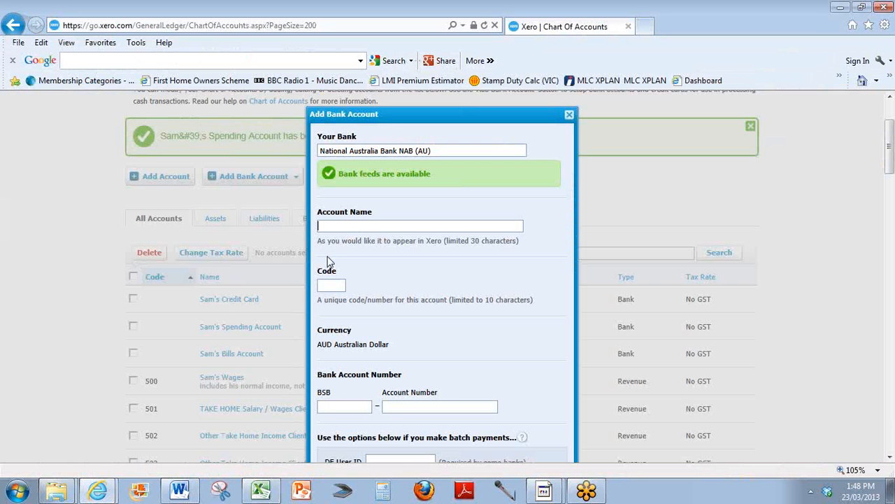
key("ctrl+v")
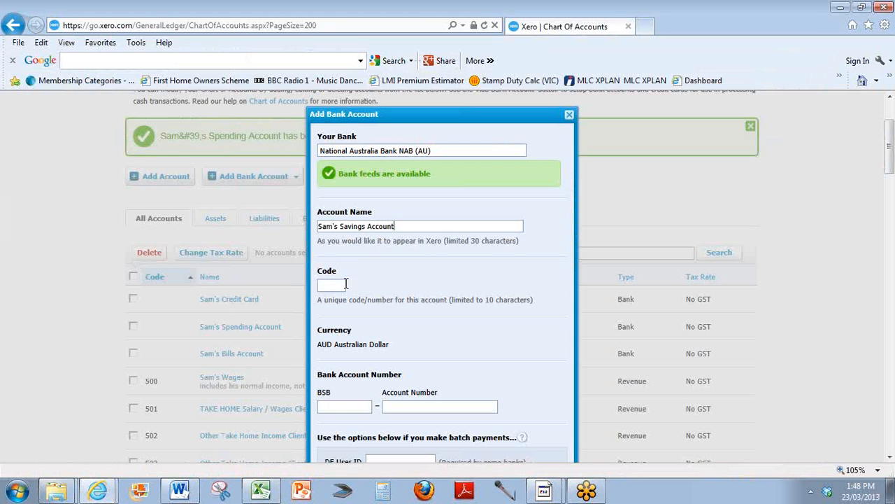
Enter the savings account's BSB and account number from the sheet and save the bank account.
left_click(348, 410)
type("123-456")
key("Tab")
key("alt+Tab")
key("Right")
key("ctrl+c")
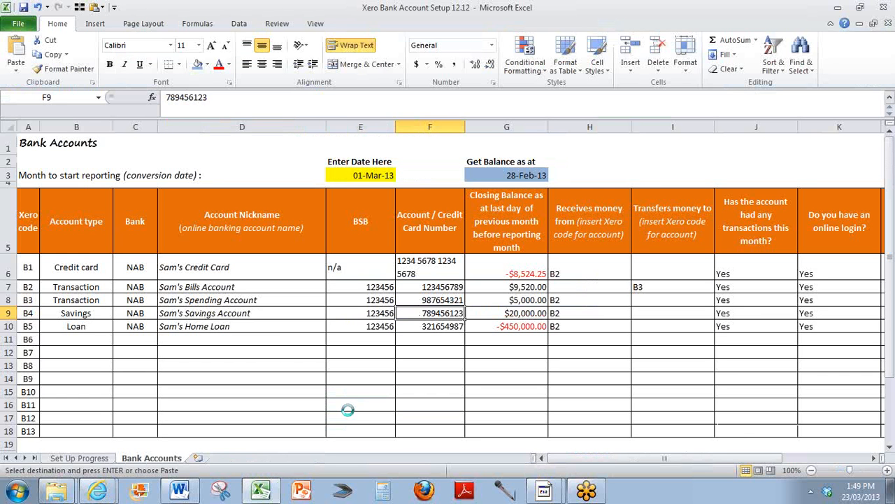
key("alt+Tab")
key("ctrl+v")
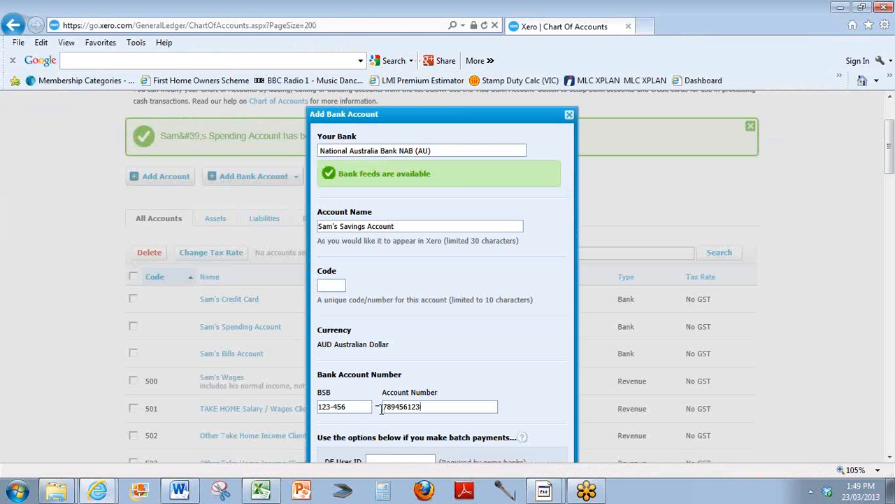
scroll(411, 358, "down", 1)
scroll(411, 355, "down", 1)
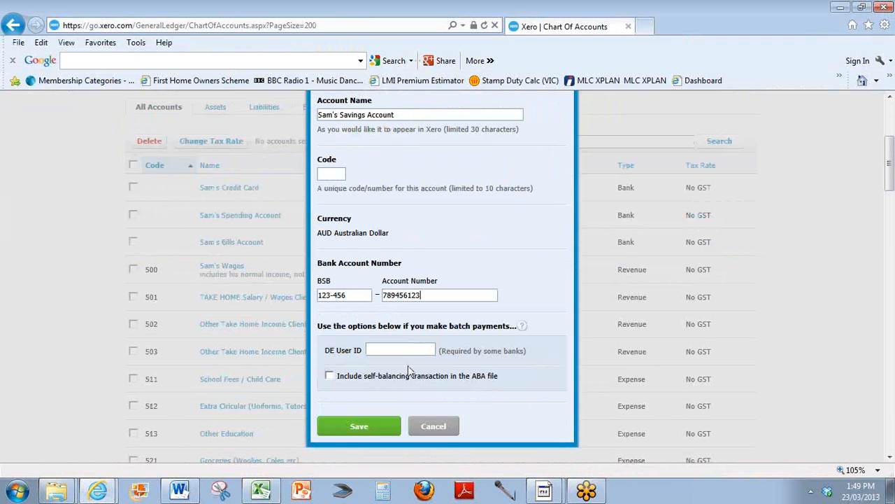
left_click(359, 427)
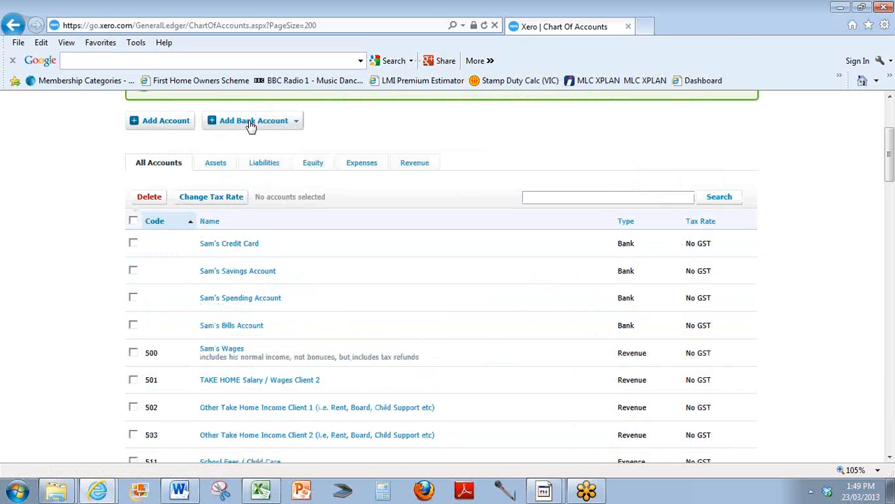
Add one more bank account and select National Australia Bank NAB (AU) as its bank.
left_click(250, 124)
left_click(230, 138)
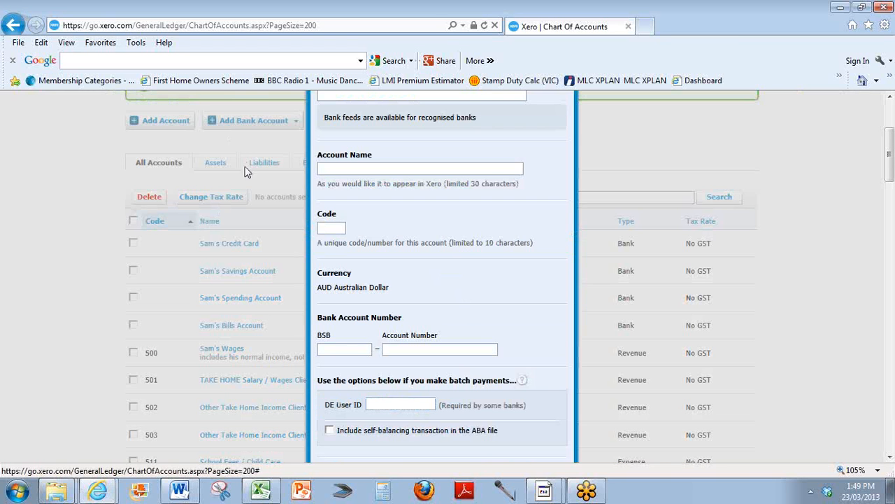
scroll(248, 173, "up", 2)
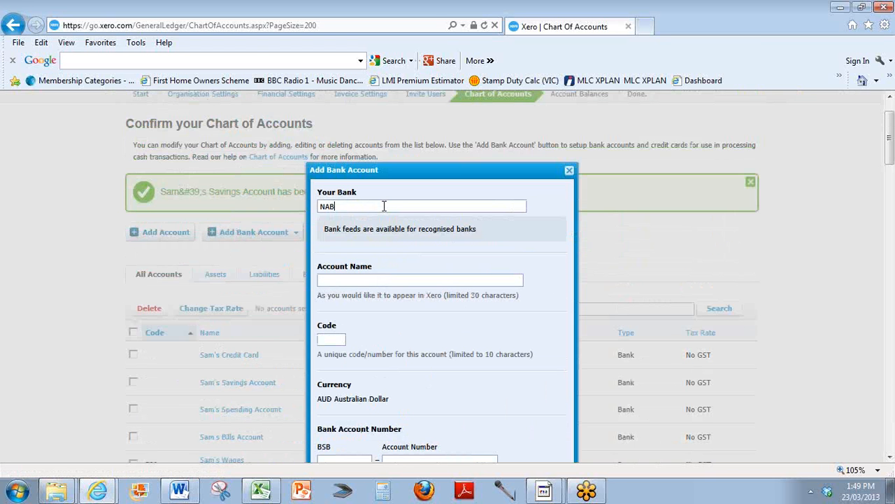
left_click(384, 217)
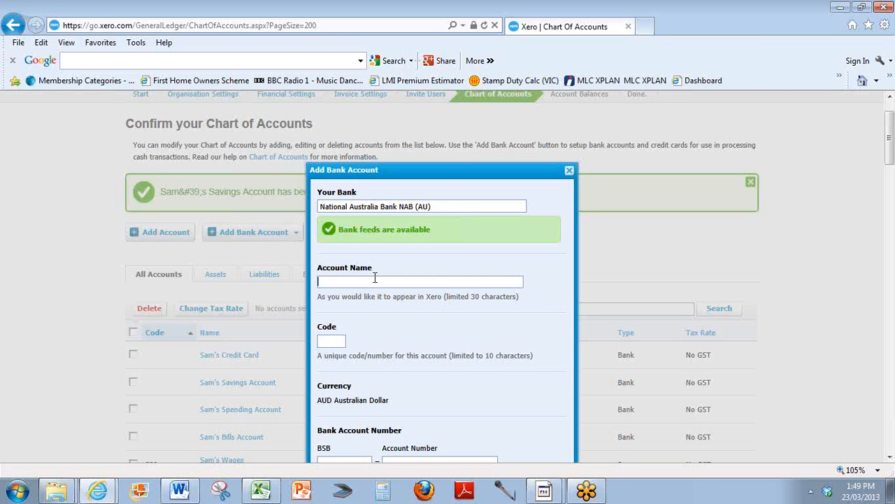
Copy the nickname Sam's Home Loan from the sheet into the Account Name field.
key("alt+Tab")
left_click(201, 326)
key("ctrl+c")
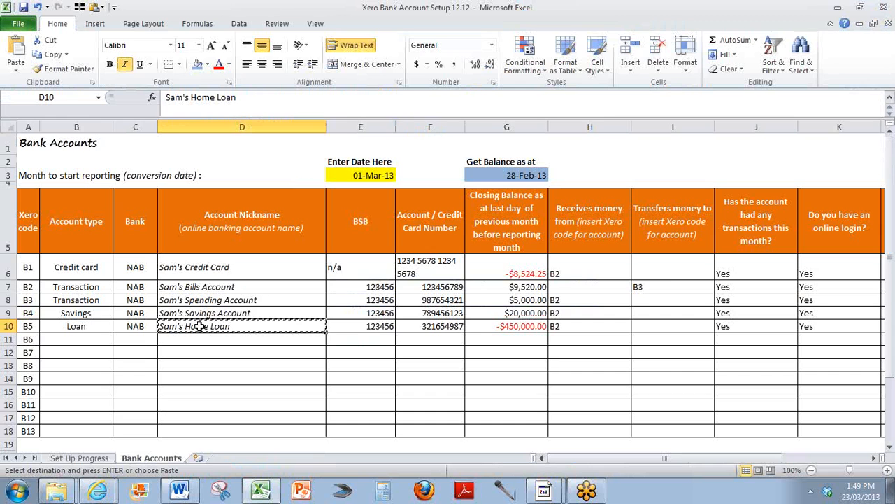
key("alt+Tab")
key("ctrl+v")
Enter the home loan's BSB from the sheet.
scroll(384, 314, "down", 2)
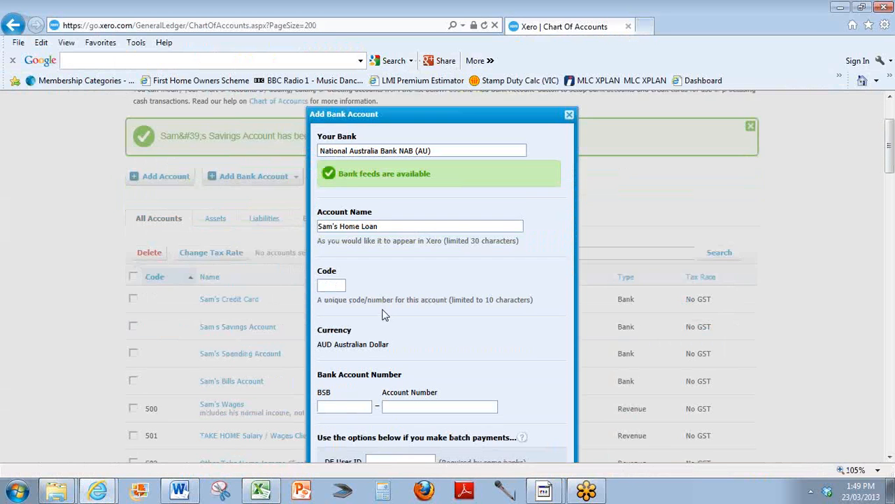
scroll(384, 315, "down", 2)
left_click(344, 350)
type("12")
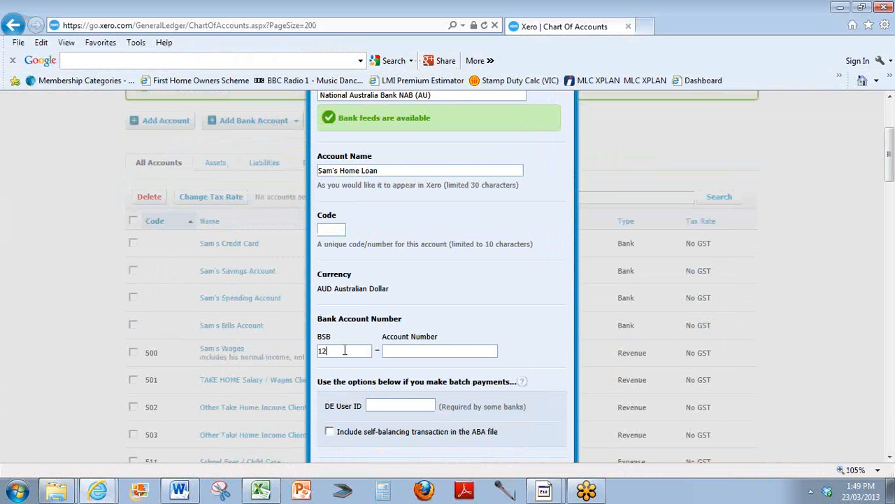
type("3-456")
Copy the home loan's account number from the sheet into the dialog and save the bank account.
key("alt+Tab")
key("Right")
key("Right")
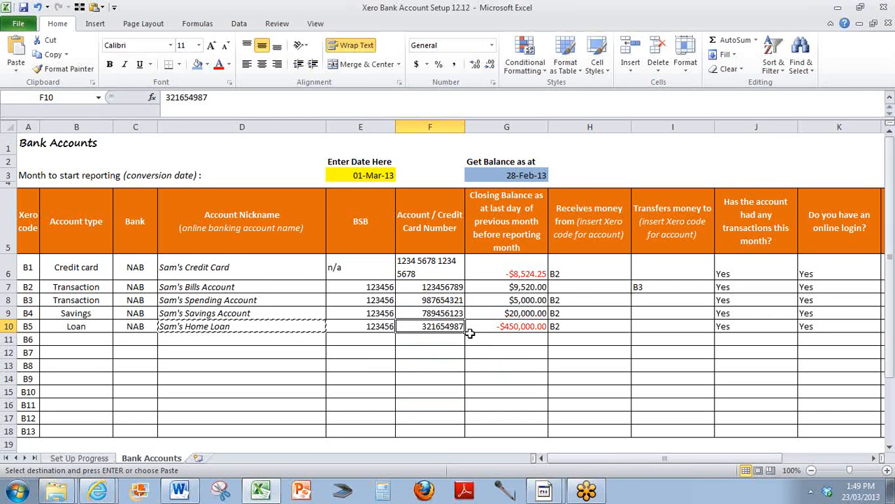
key("ctrl+c")
key("alt+Tab")
key("ctrl+v")
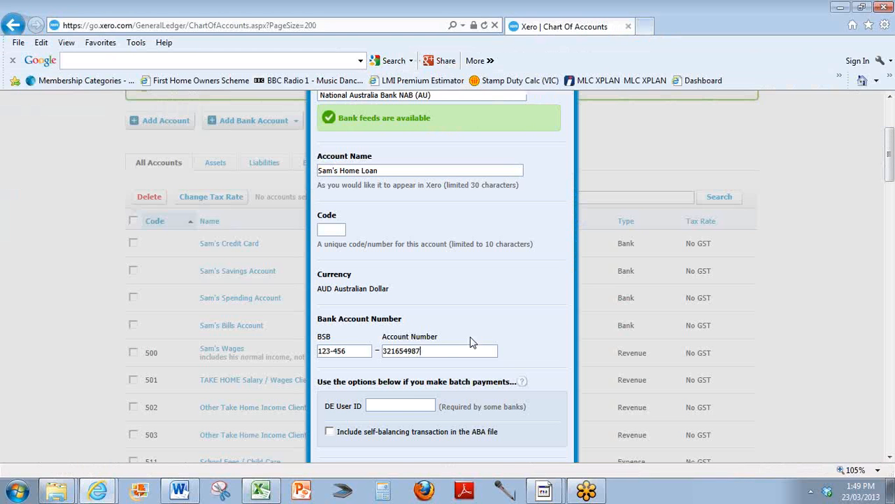
scroll(410, 407, "down", 3)
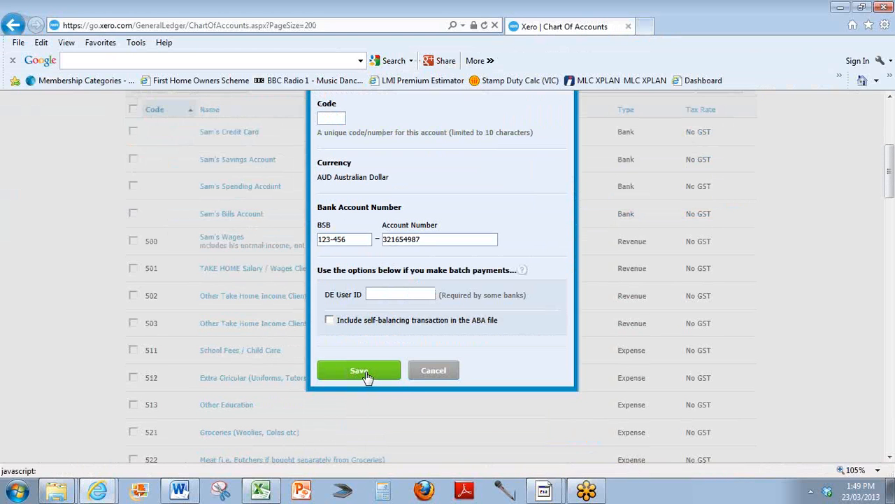
left_click(360, 372)
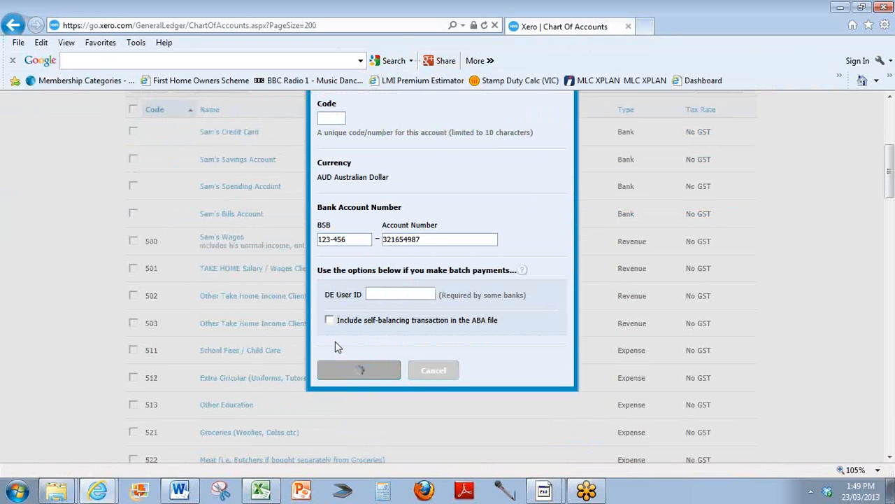
scroll(338, 348, "up", 1)
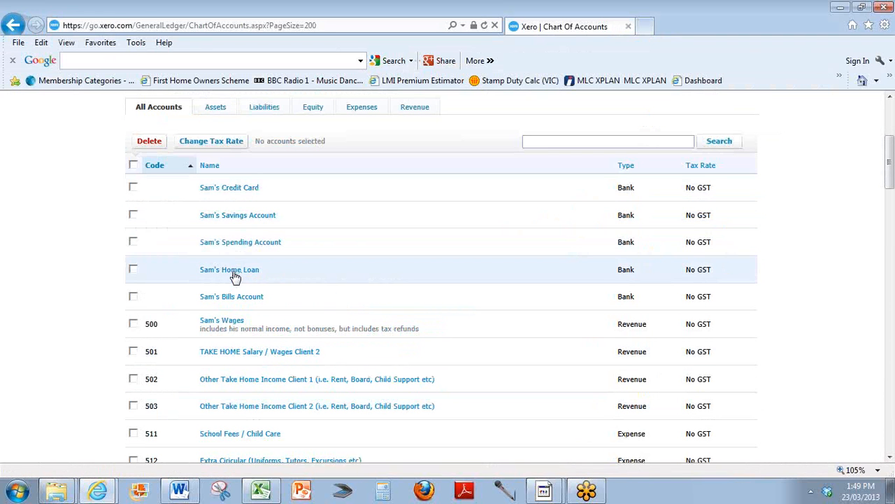
left_click(706, 34)
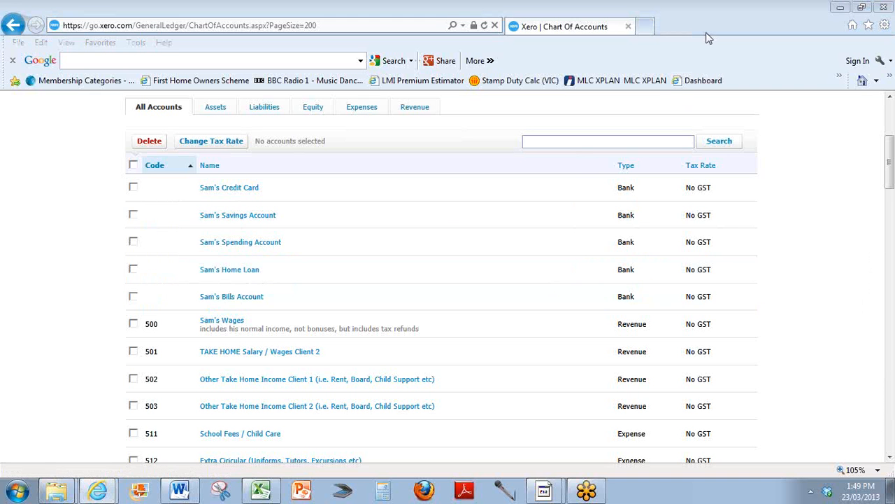
left_click(805, 219)
scroll(806, 220, "up", 2)
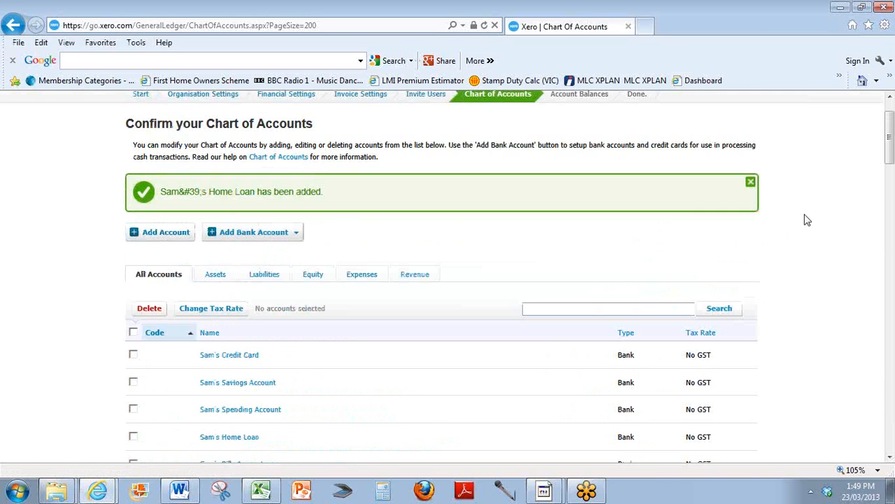
scroll(805, 220, "down", 3)
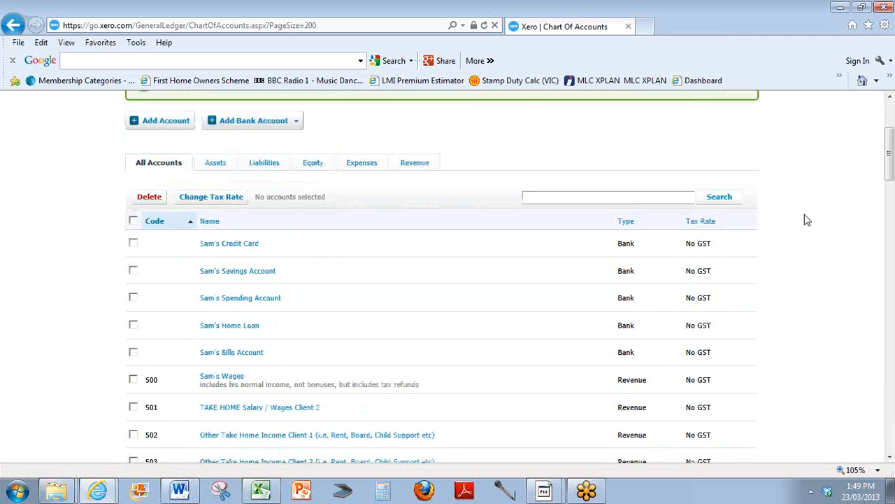
Finish customising the chart of accounts and continue to the next setup stage.
scroll(806, 220, "down", 20)
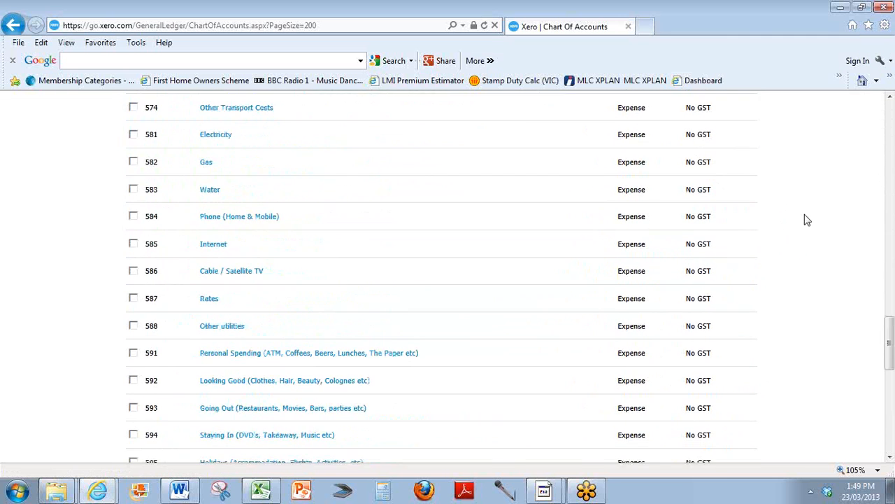
scroll(805, 220, "down", 3)
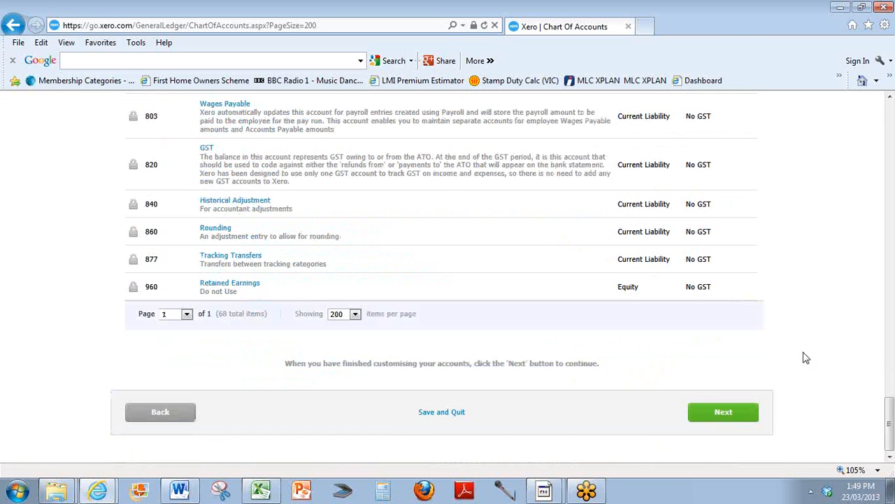
left_click(720, 414)
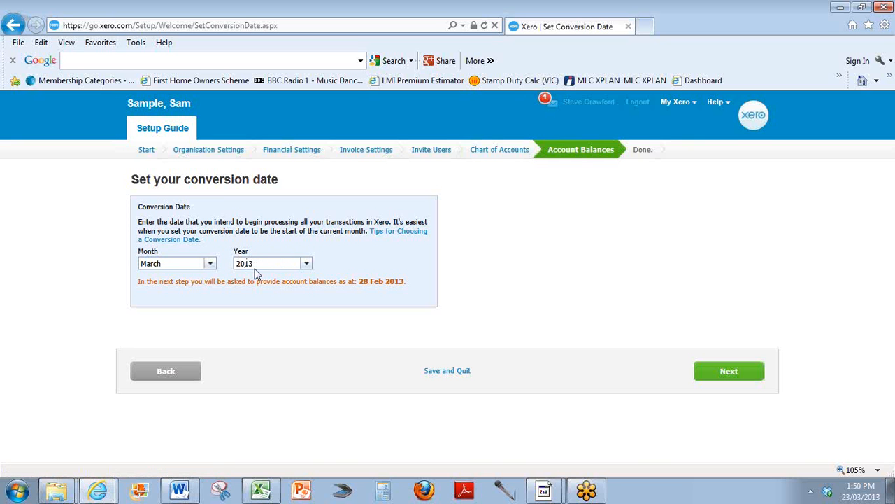
Keep the conversion date at March 2013 and continue to the account balances stage.
left_click_drag(140, 283, 405, 280)
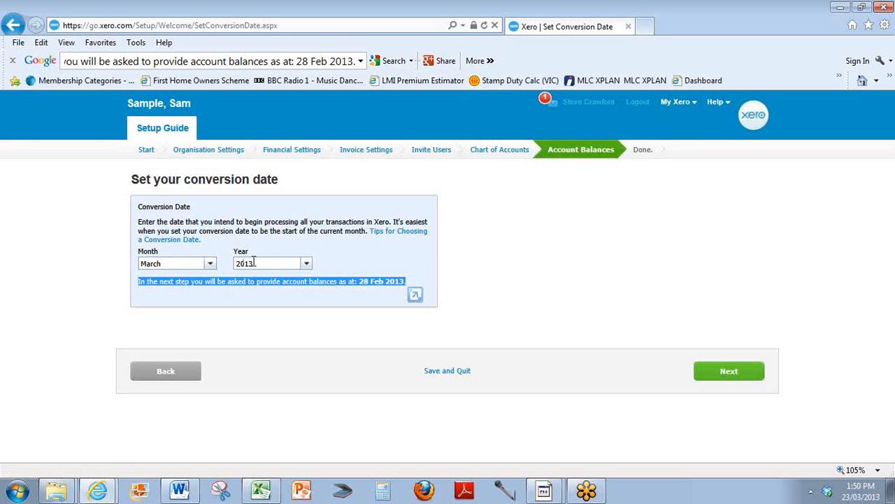
left_click(361, 283)
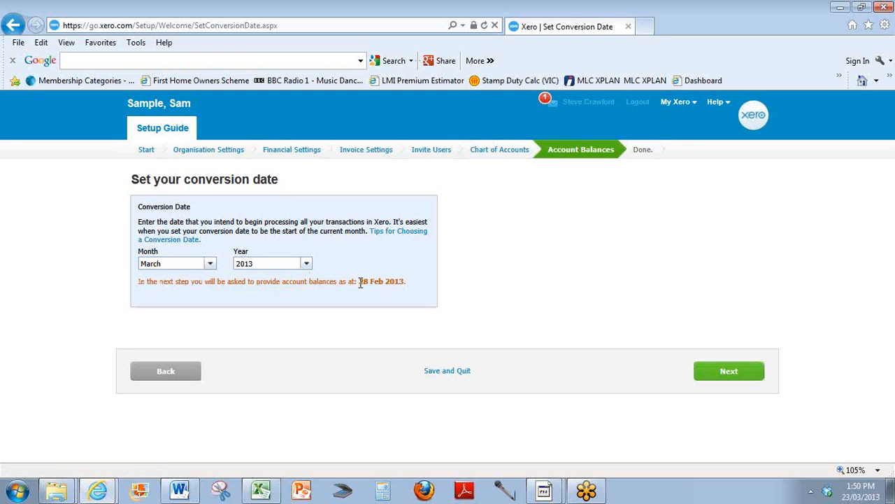
left_click_drag(361, 283, 404, 283)
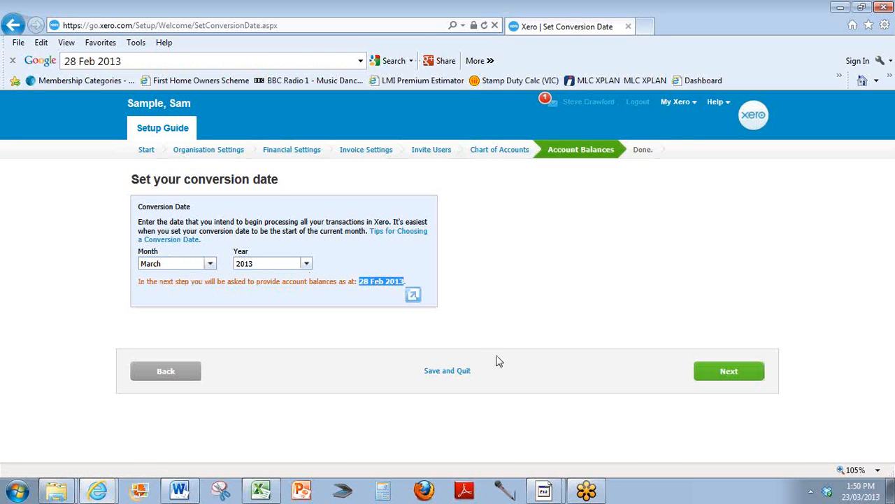
left_click(728, 373)
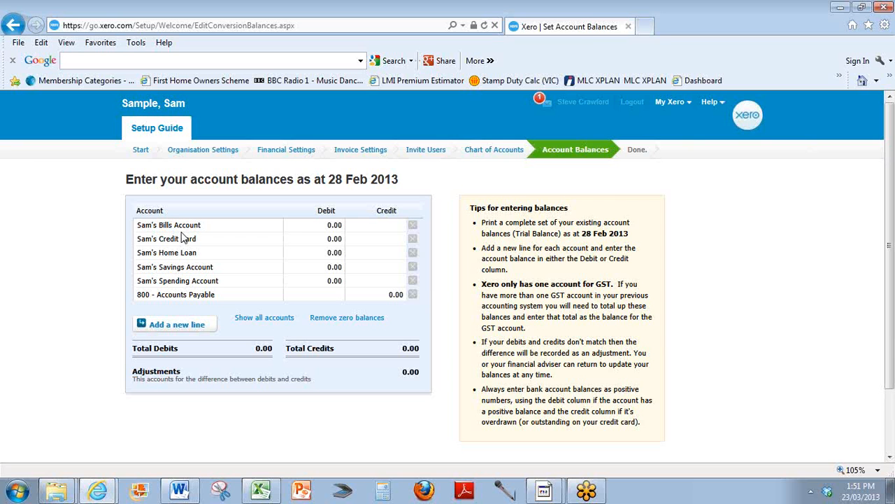
Compare the sheet's account nicknames and closing balances with the account balances list and its entry tips.
key("alt+Tab")
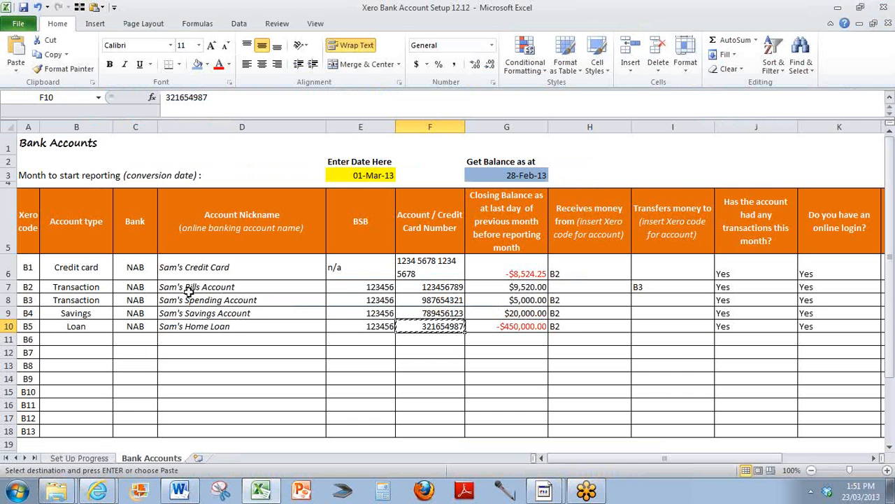
left_click(193, 287)
left_click(226, 273)
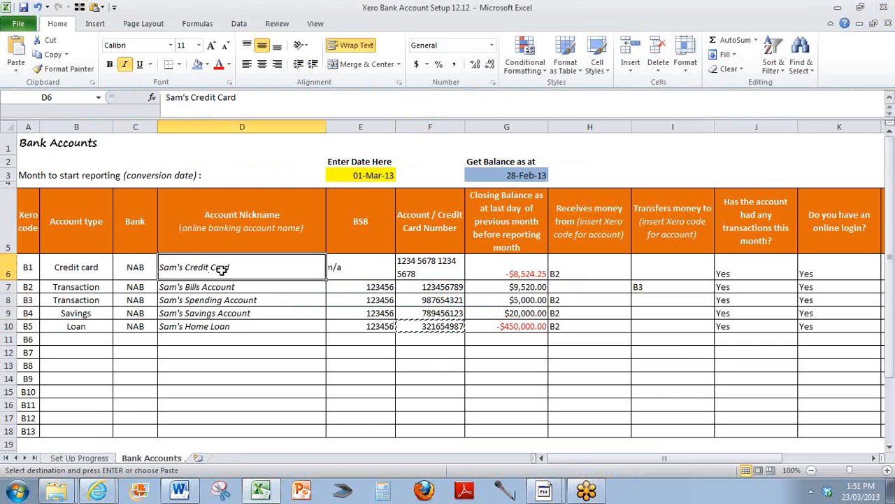
left_click_drag(221, 271, 219, 323)
key("alt+Tab")
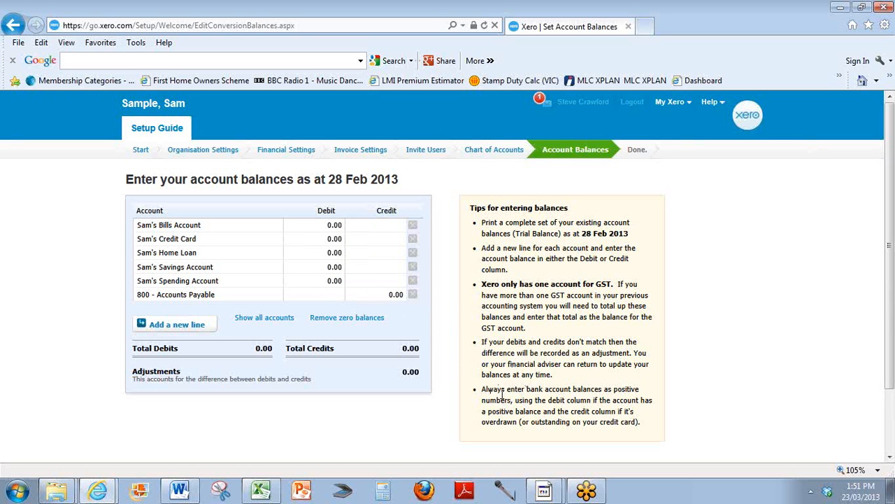
left_click_drag(484, 388, 647, 420)
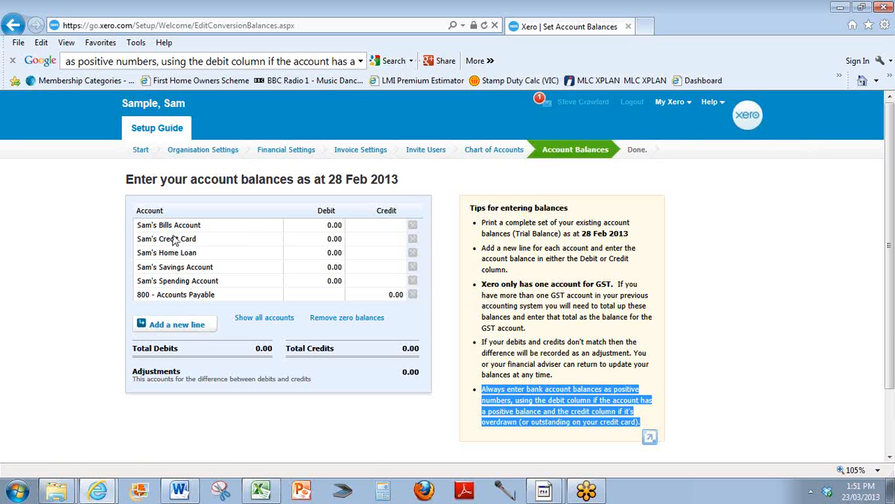
Copy the credit card's closing balance from the sheet into Sam's Credit Card Credit column as 8,524.25.
left_click(357, 241)
key("alt+Tab")
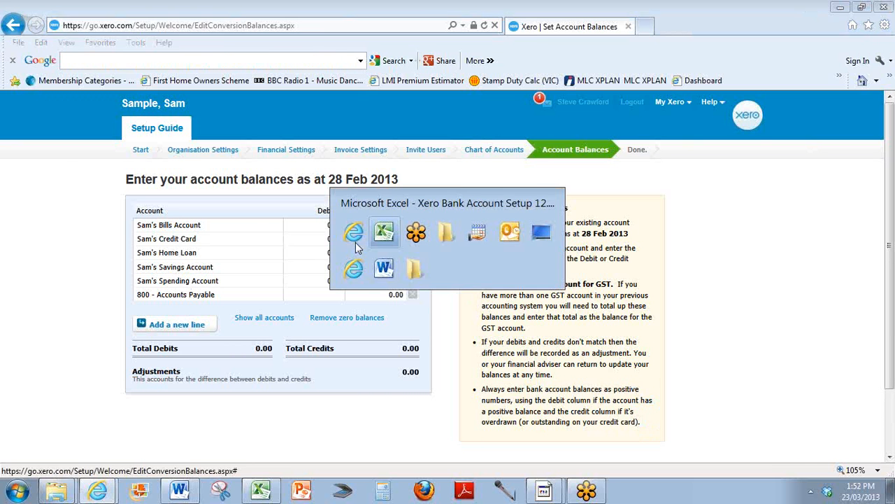
left_click(484, 350)
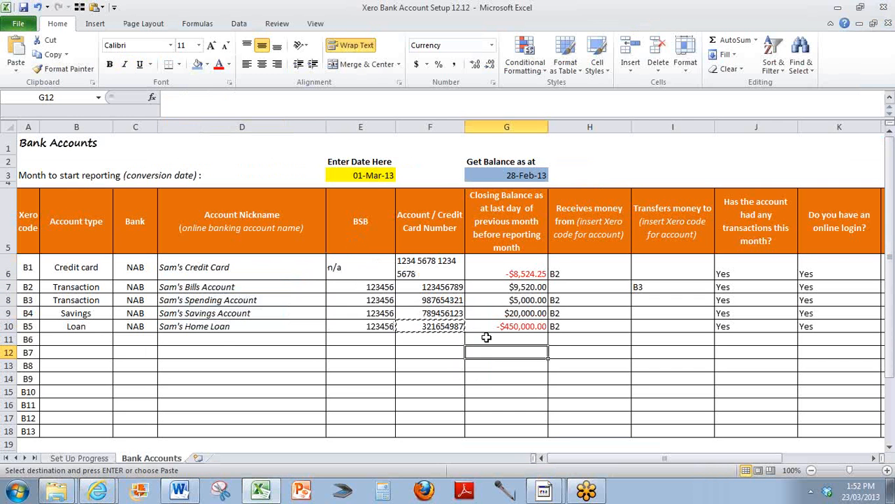
left_click(504, 273)
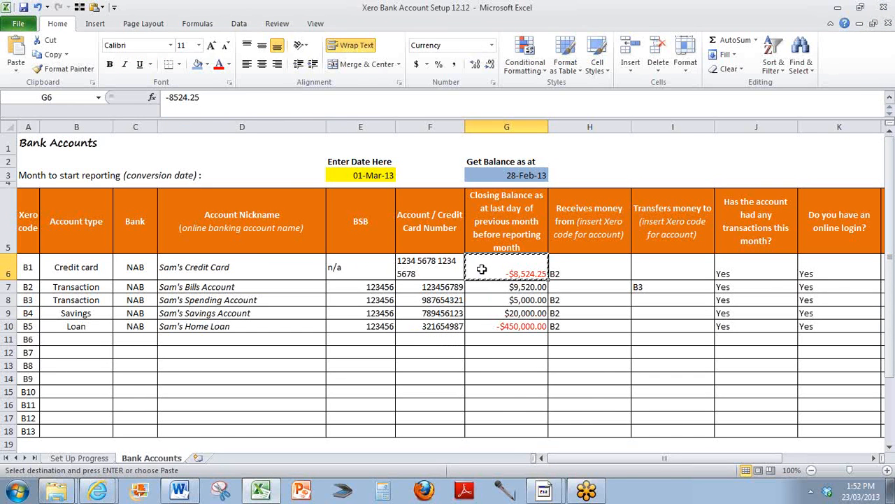
key("ctrl+c")
key("alt+Tab")
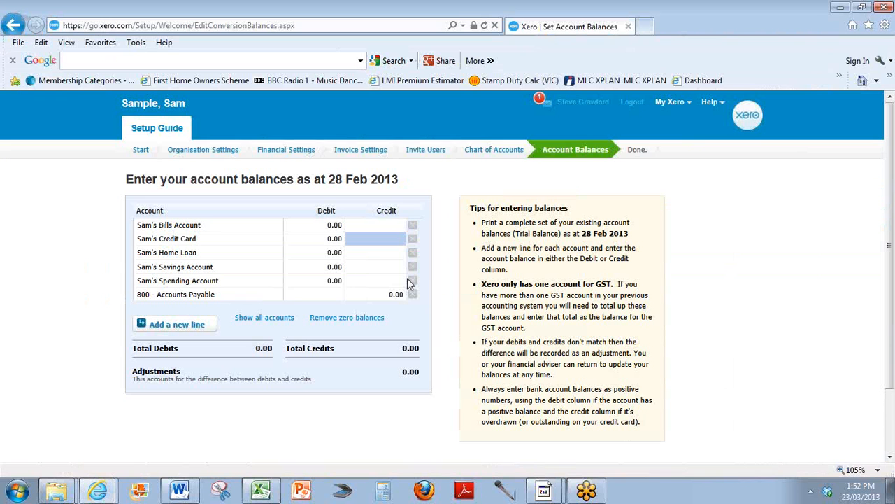
left_click(350, 241)
key("ctrl+v")
key("Tab")
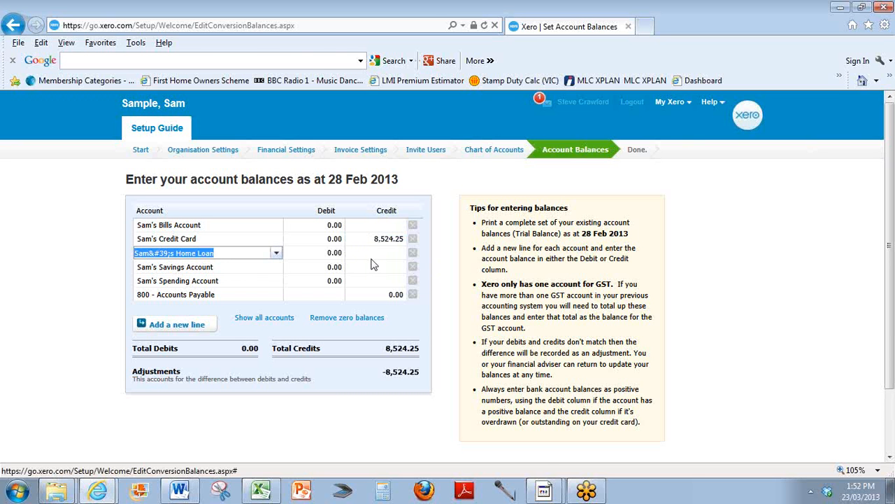
Copy the Bills Account's closing balance from the sheet into Sam's Bills Account Debit column as 9,520.00.
key("alt+Tab")
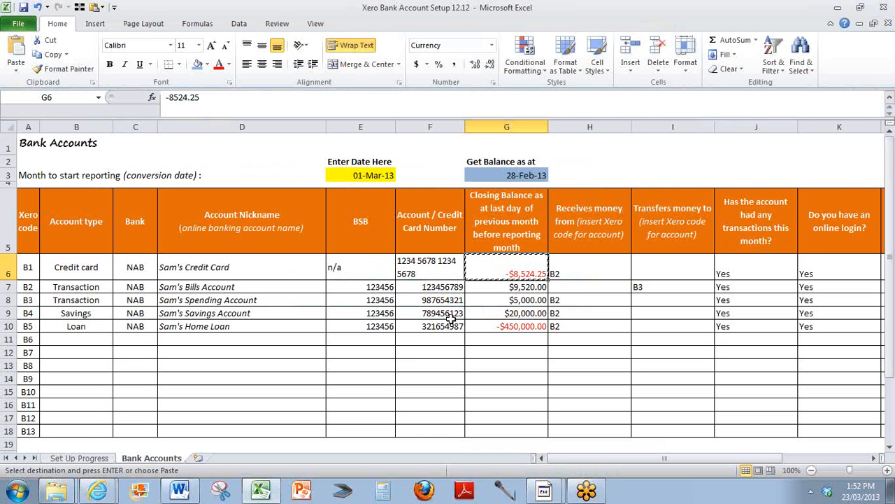
left_click(493, 286)
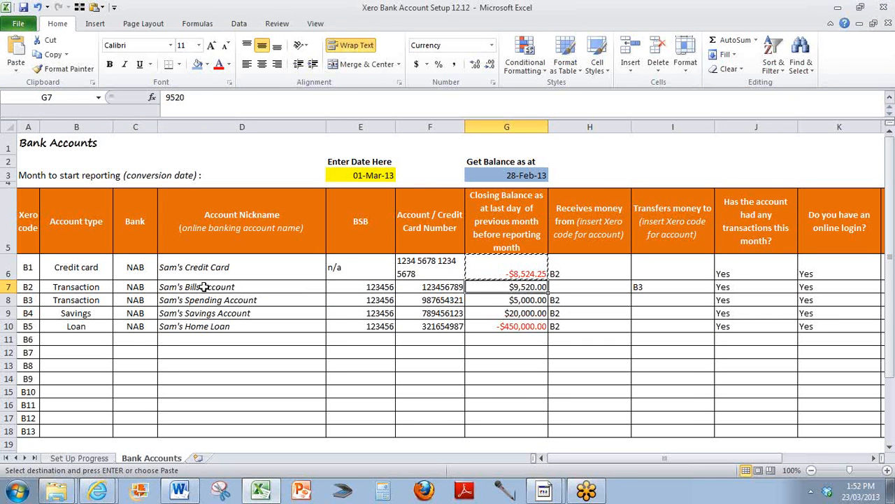
left_click_drag(200, 286, 408, 287)
left_click(478, 283)
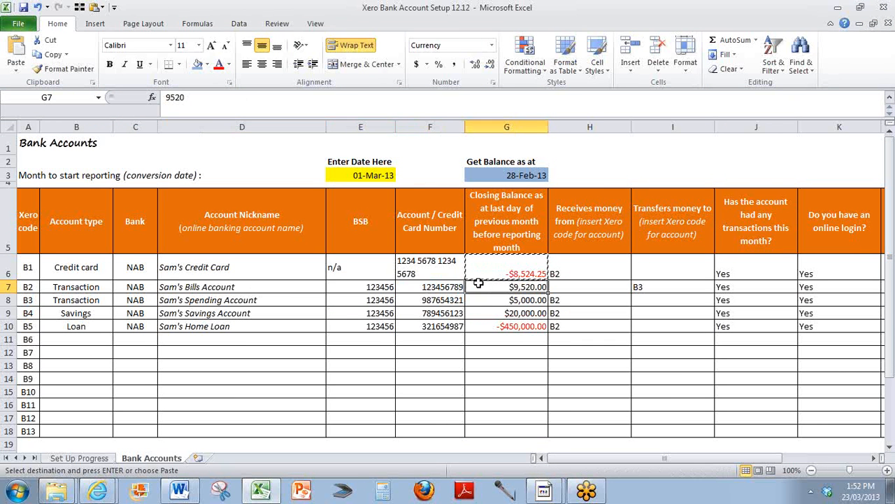
key("alt+Tab")
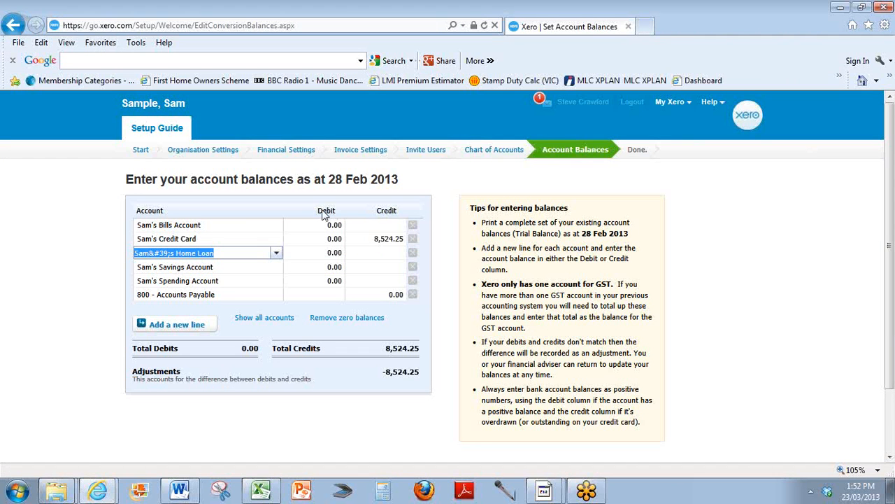
key("alt+Tab")
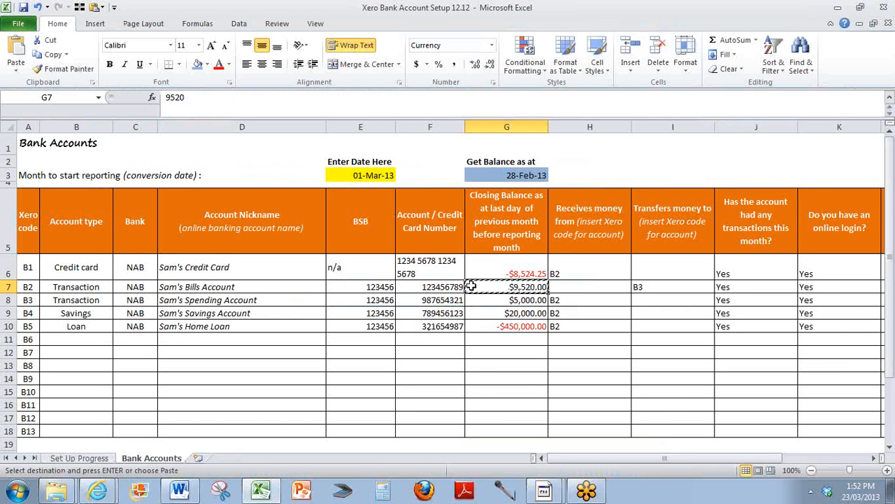
key("alt+Tab")
left_click(308, 229)
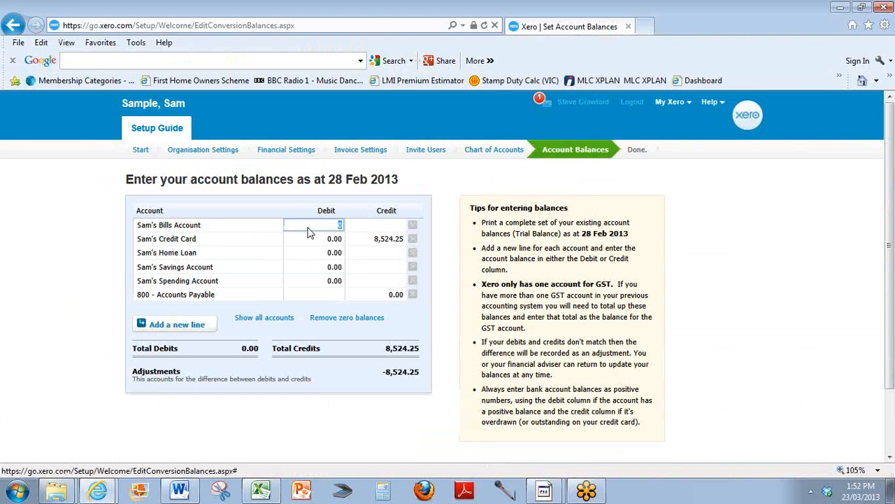
key("ctrl+v")
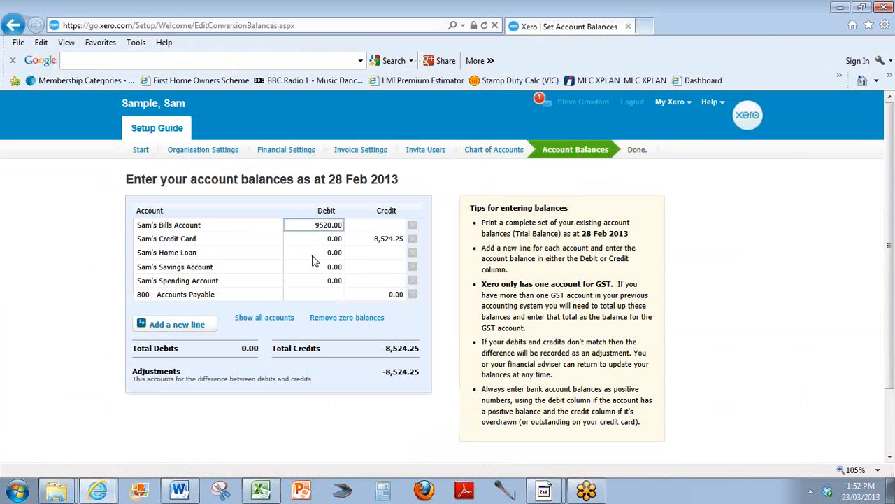
key("Tab")
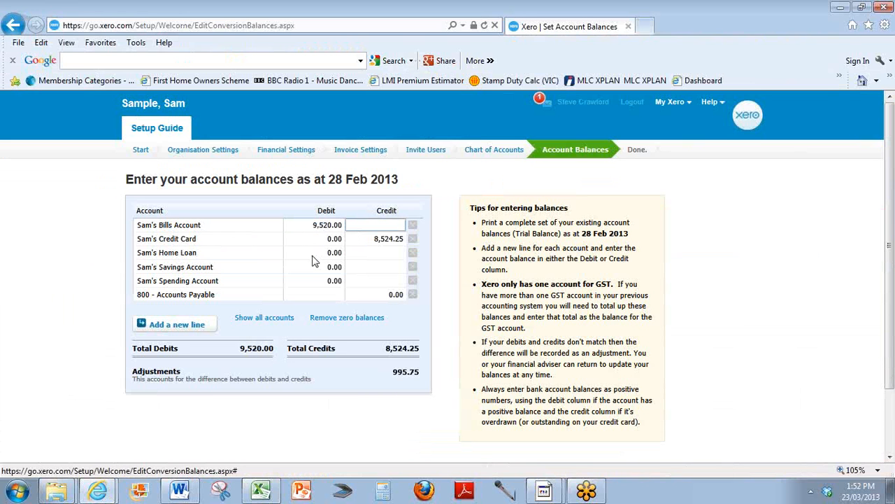
Copy the Spending Account's closing balance from the sheet into Sam's Spending Account Debit column as 5,000.00.
key("alt+Tab")
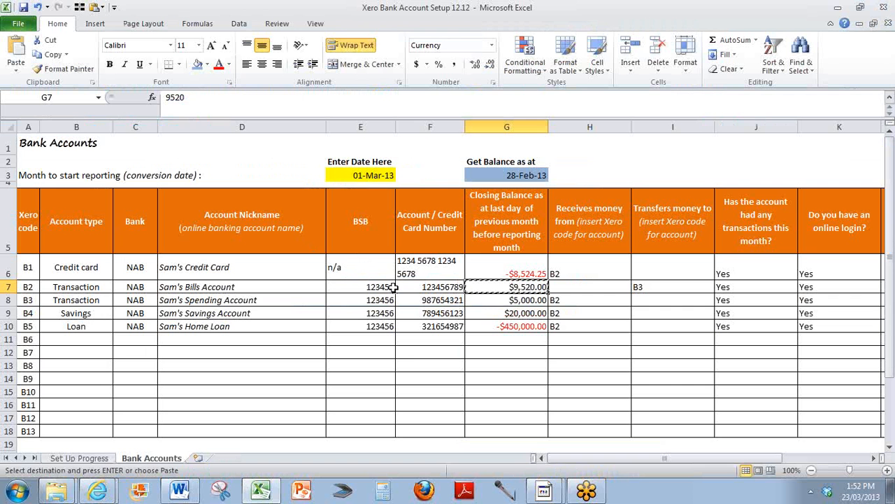
left_click(482, 299)
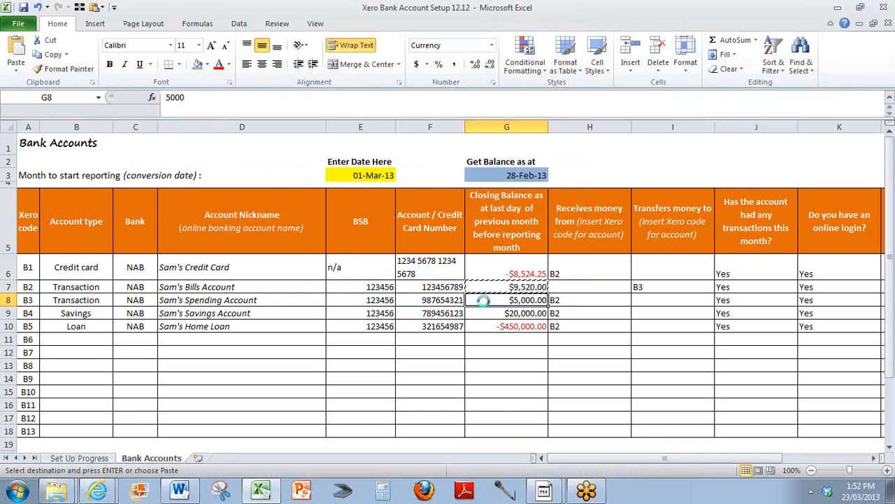
key("ctrl+c")
key("alt+Tab")
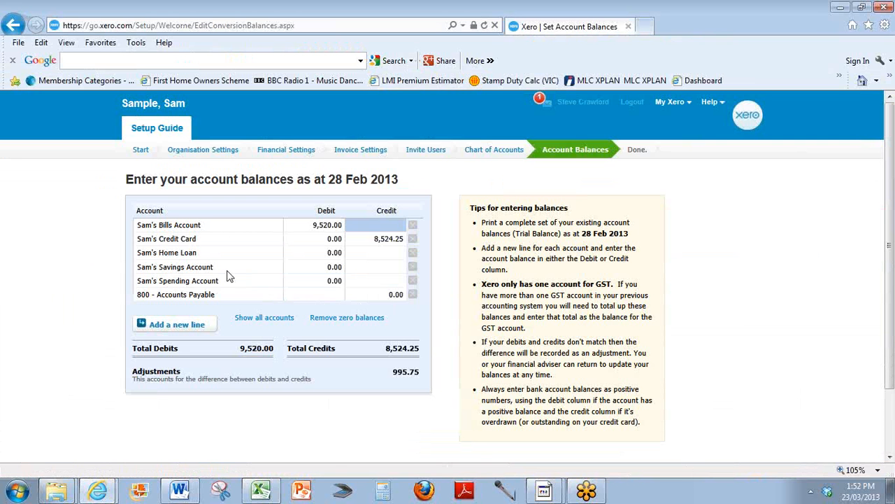
left_click(318, 285)
key("ctrl+v")
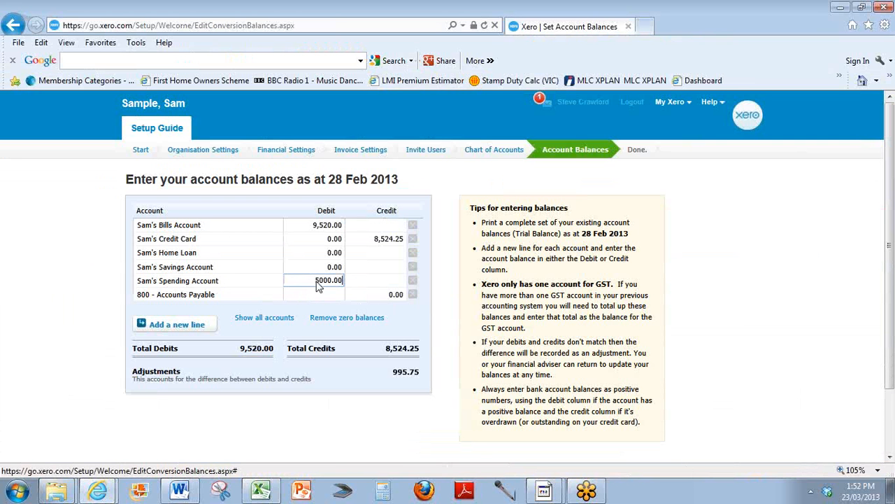
key("alt")
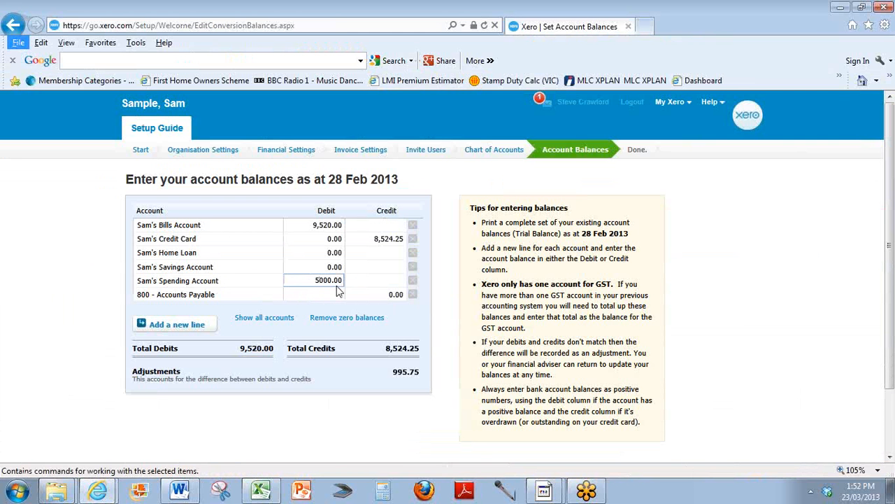
Copy the Savings Account's closing balance from the sheet into Sam's Savings Account Debit column as 20,000.00.
key("alt+Tab")
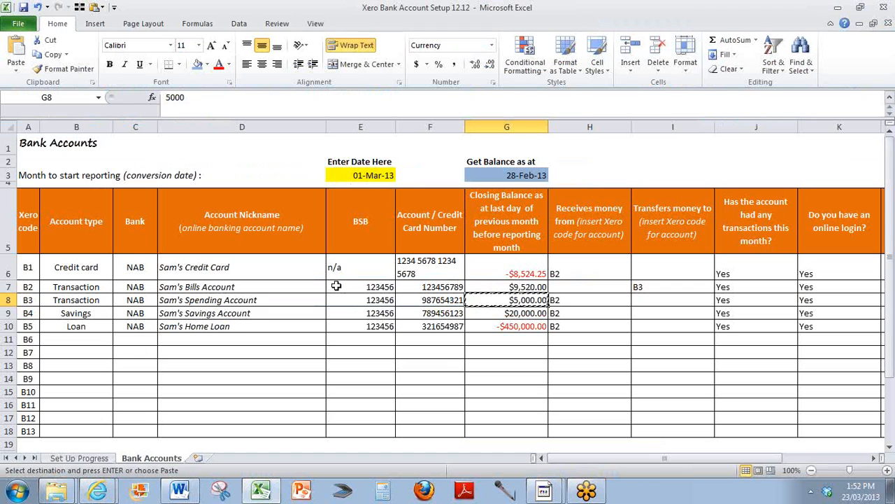
left_click(488, 315)
key("ctrl+c")
key("alt+Tab")
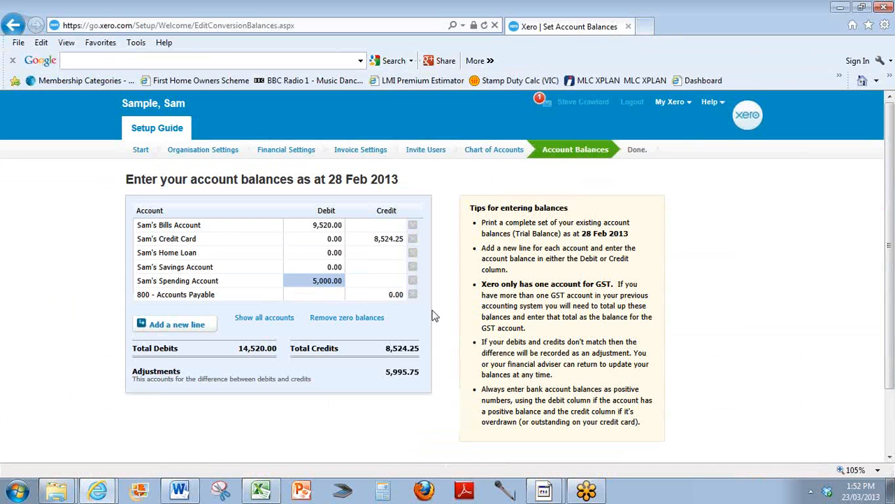
left_click(317, 270)
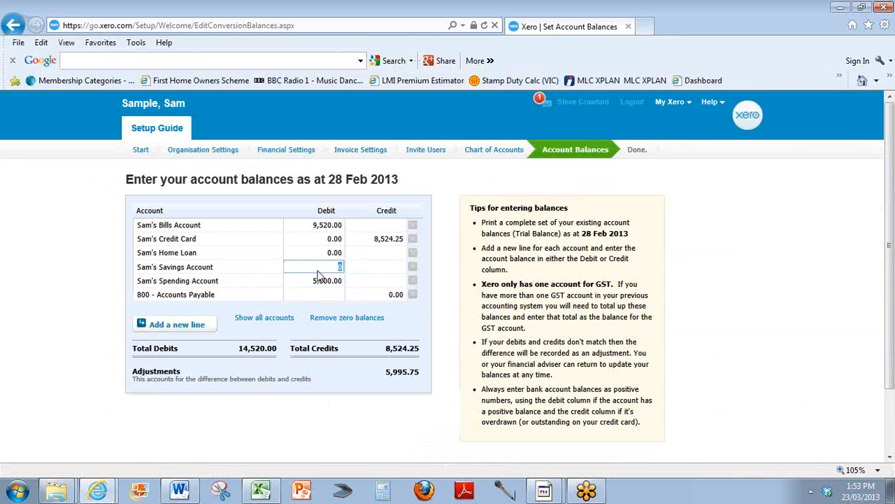
key("ctrl+v")
key("Tab")
Copy the Home Loan's closing balance from the sheet into Sam's Home Loan Credit column as 450,000.00.
key("alt+Tab")
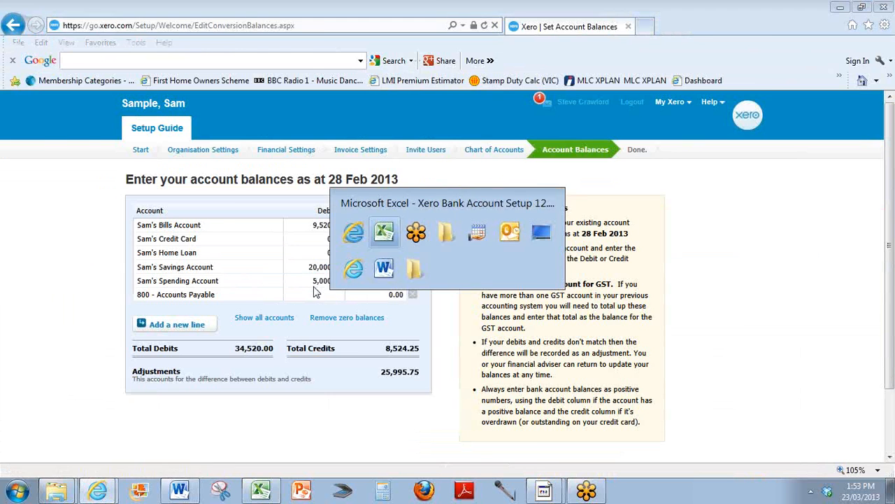
left_click(490, 327)
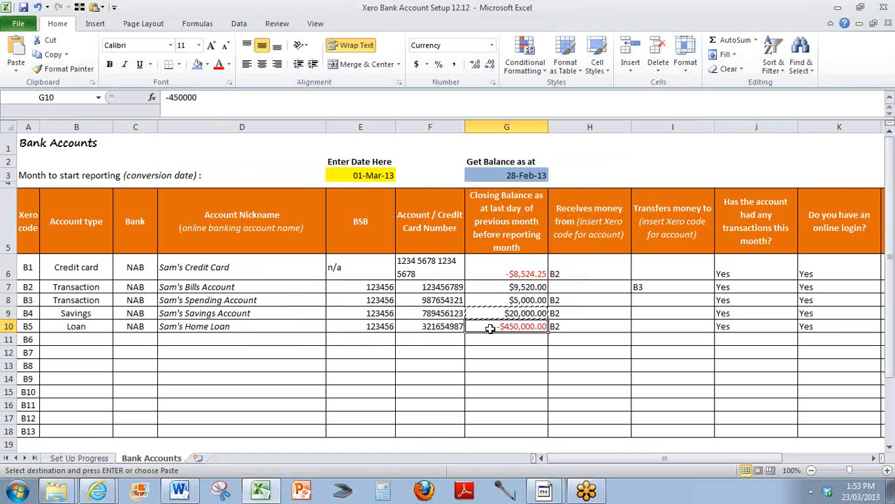
key("alt+Tab")
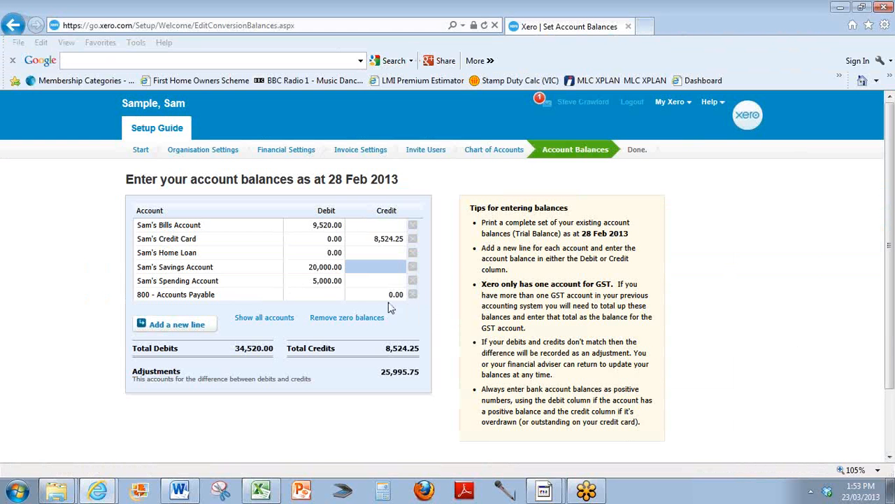
left_click(373, 254)
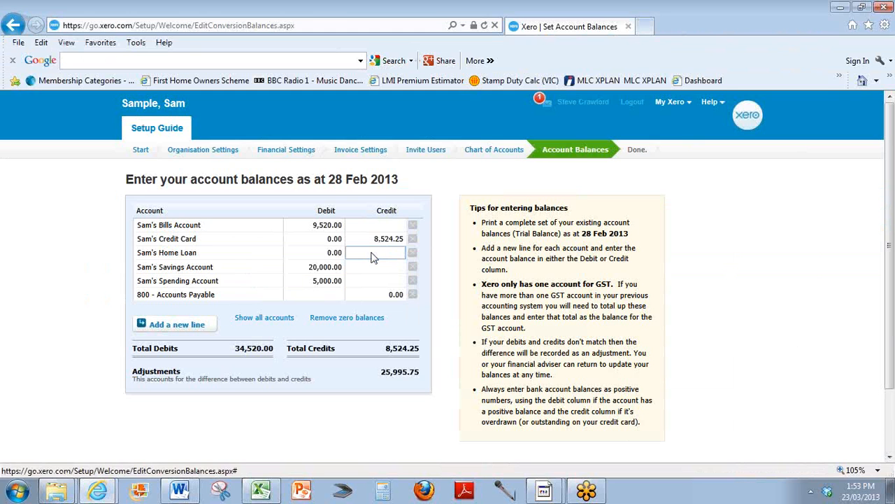
key("ctrl+v")
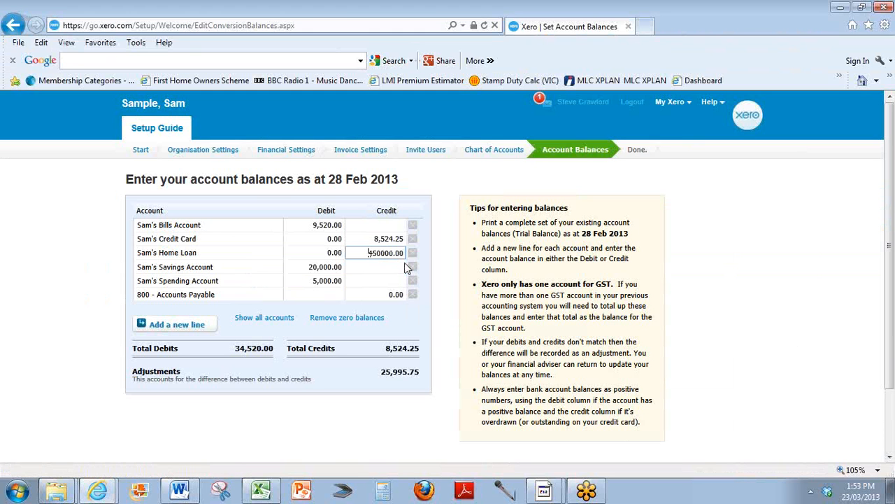
key("Tab")
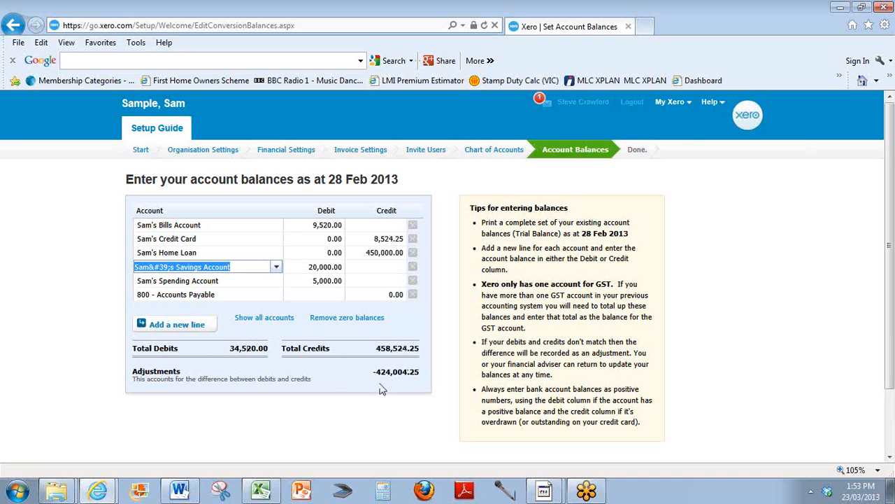
Compare the Adjustments figure with the sum of the sheet's closing balances for all five accounts.
left_click_drag(375, 371, 421, 373)
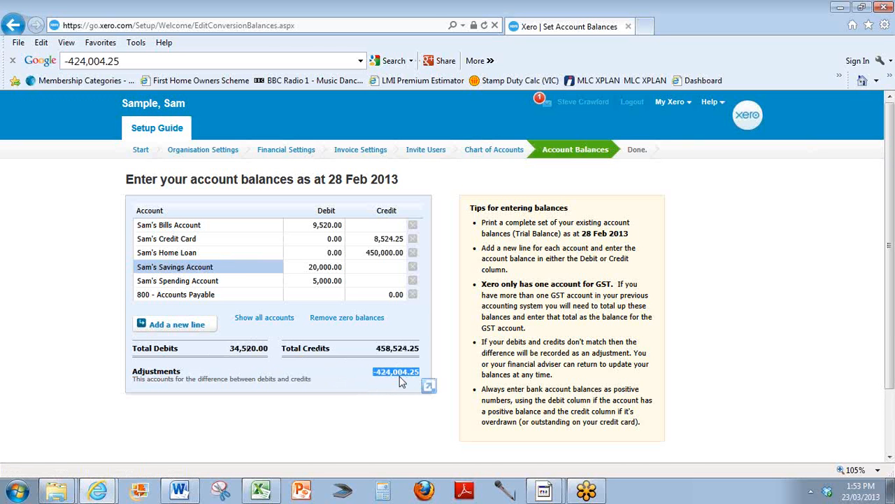
key("alt+Tab")
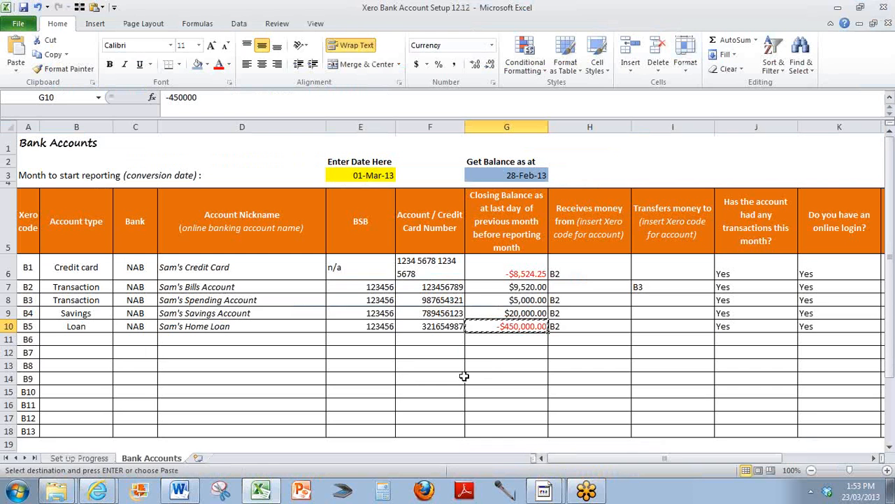
left_click(515, 364)
left_click(502, 270)
left_click_drag(501, 270, 497, 327)
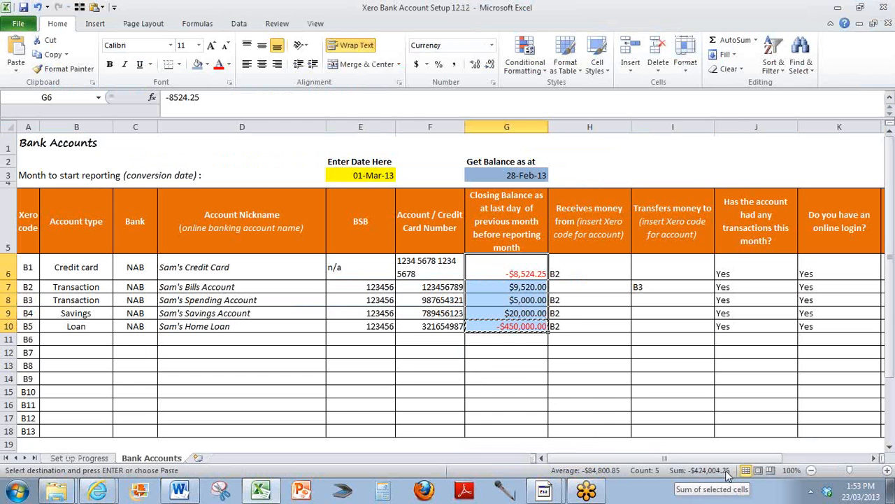
key("alt+Tab")
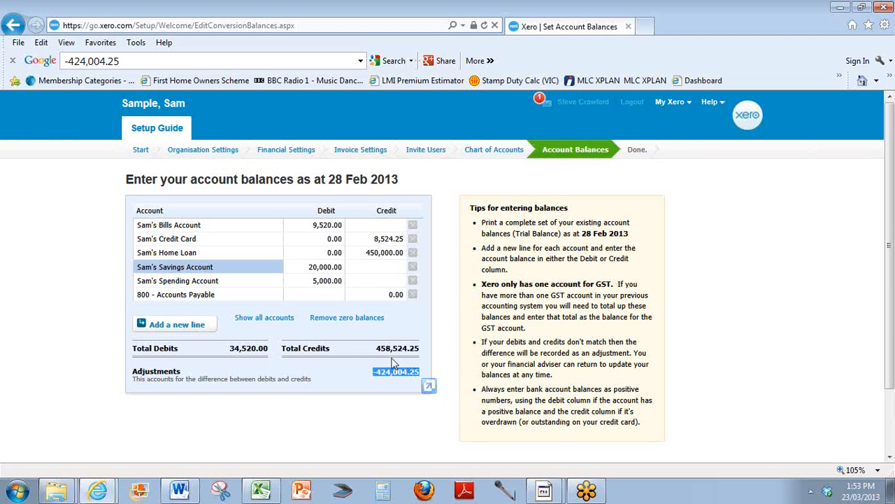
Proceed past the account balances and finish the setup guide.
left_click(598, 295)
scroll(603, 329, "down", 3)
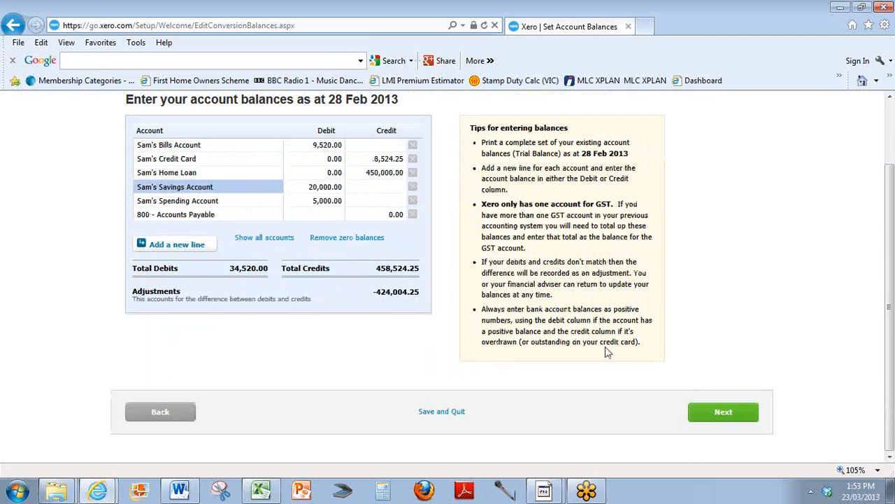
left_click(723, 414)
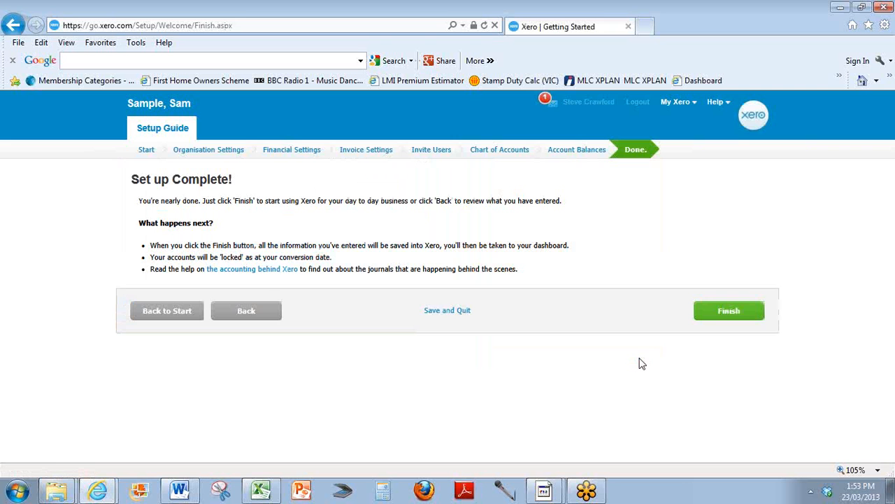
left_click(726, 314)
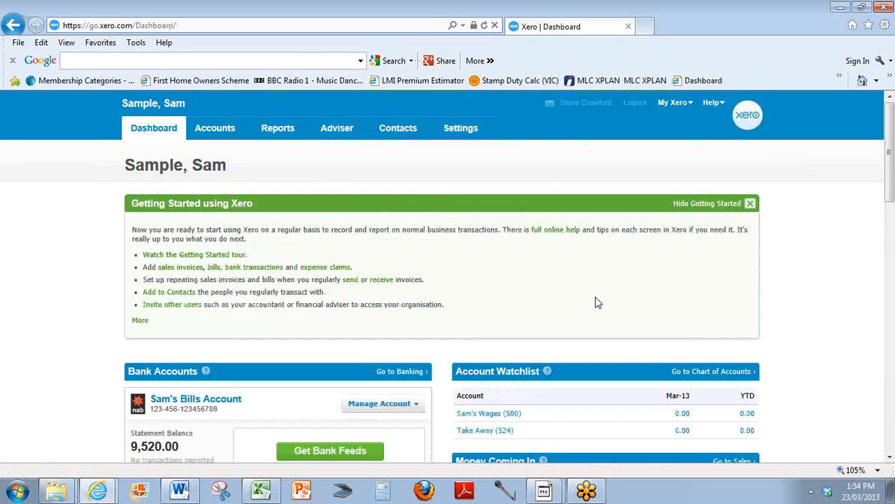
Review each bank account's statement balance on the dashboard.
scroll(557, 298, "down", 2)
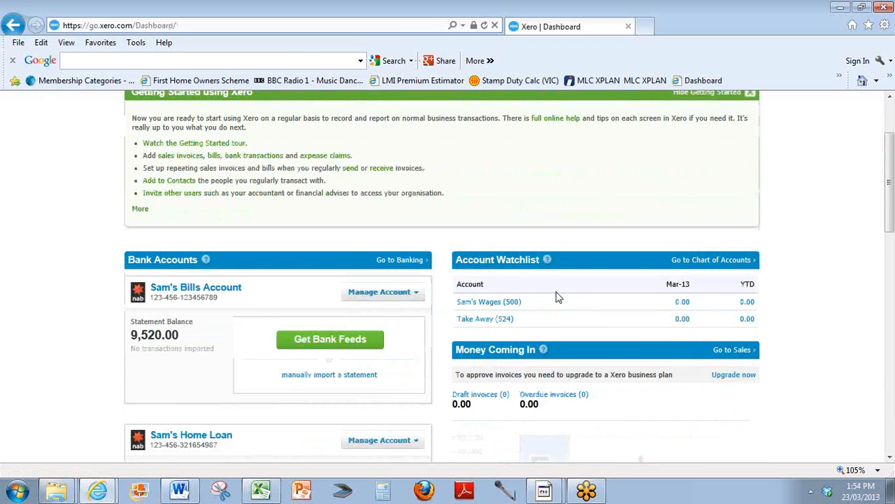
scroll(557, 298, "down", 1)
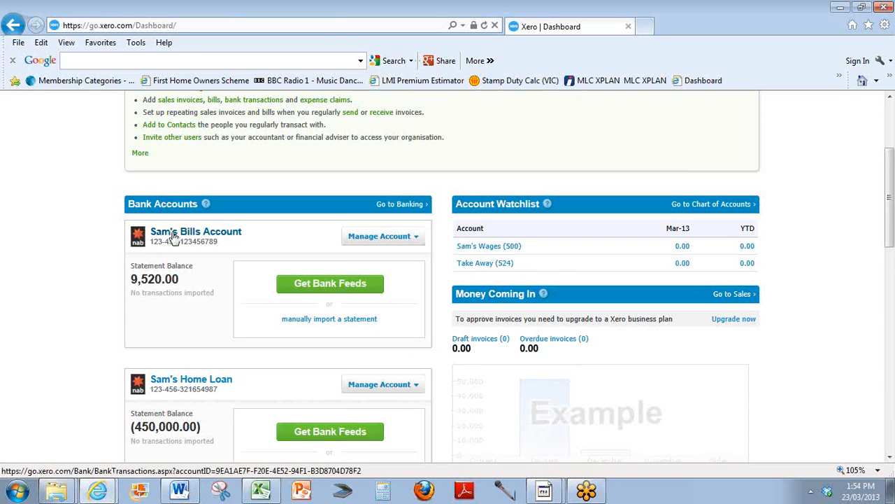
scroll(180, 238, "down", 1)
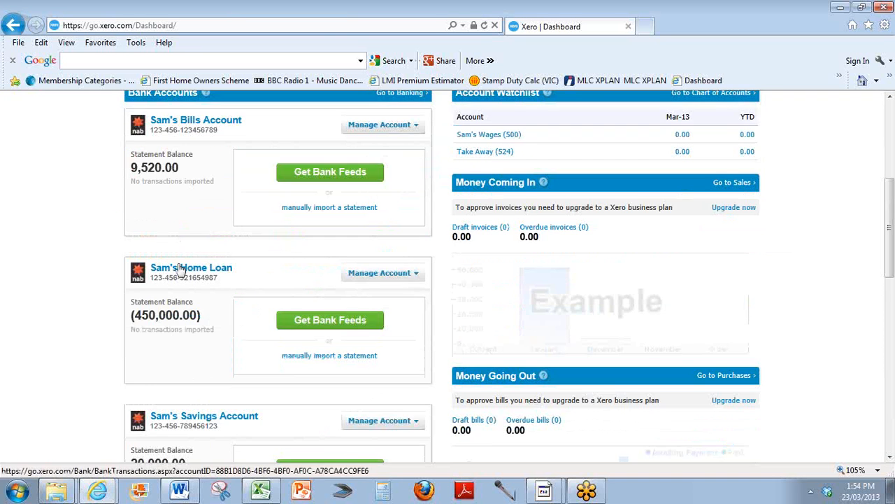
scroll(177, 269, "down", 2)
scroll(177, 262, "down", 1)
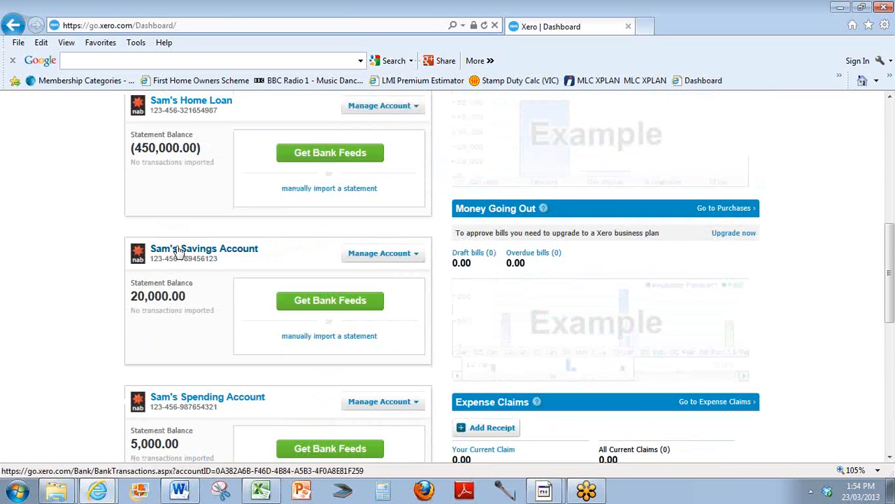
scroll(175, 269, "down", 2)
scroll(178, 286, "down", 3)
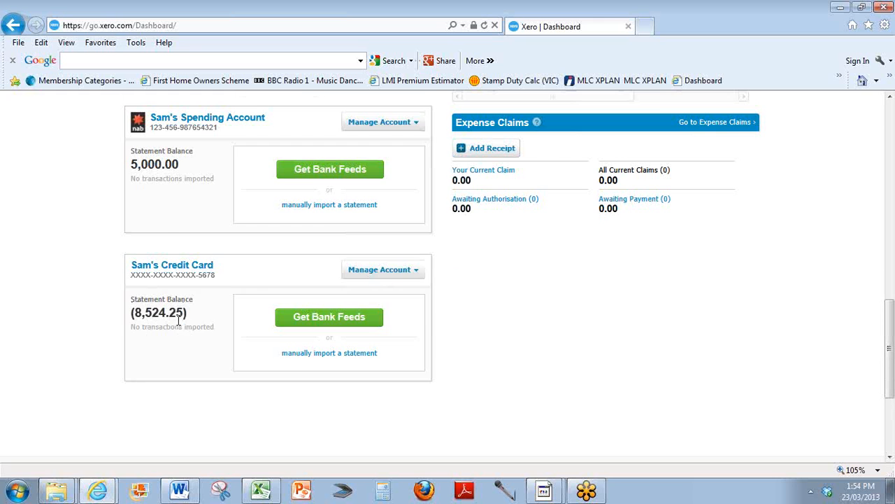
scroll(178, 319, "up", 5)
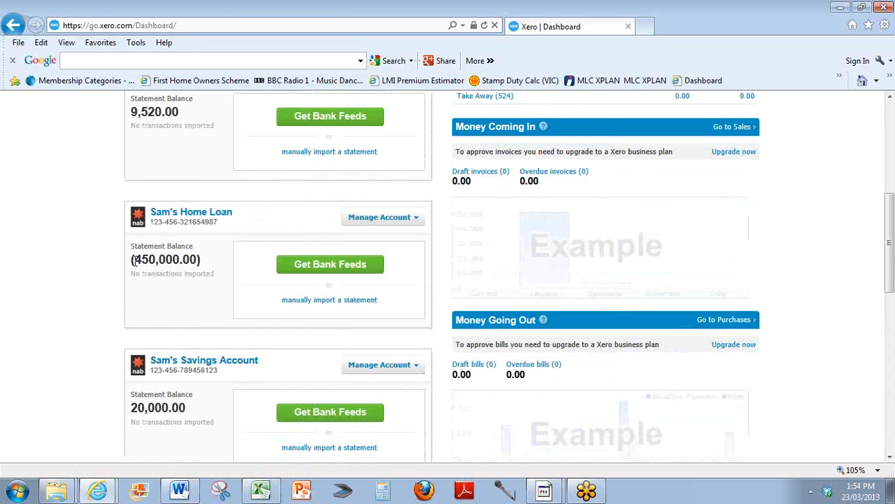
scroll(182, 275, "up", 2)
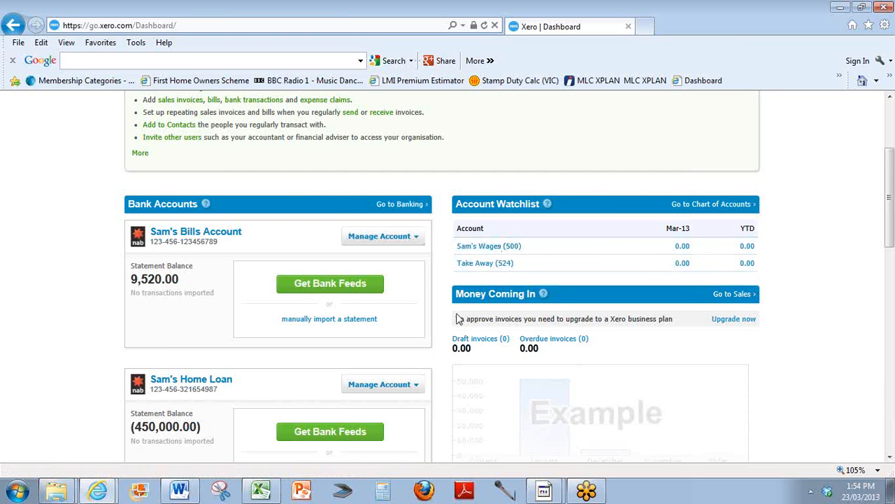
scroll(459, 319, "down", 1)
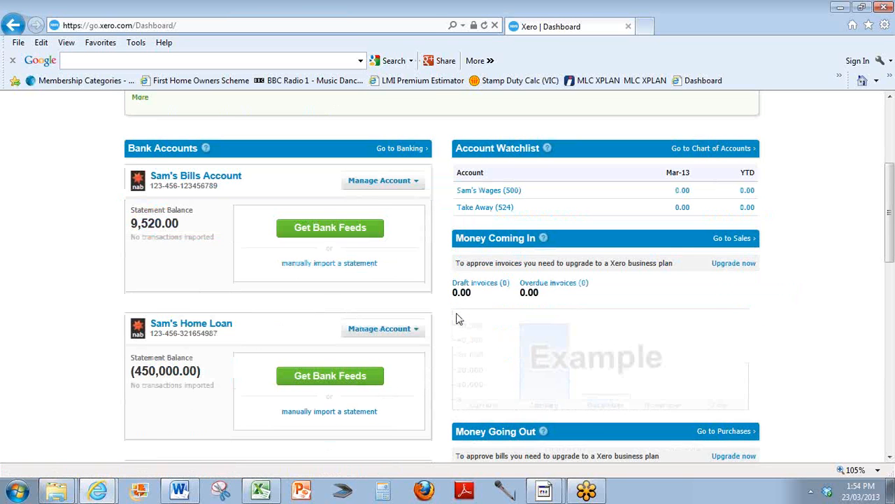
scroll(458, 319, "down", 1)
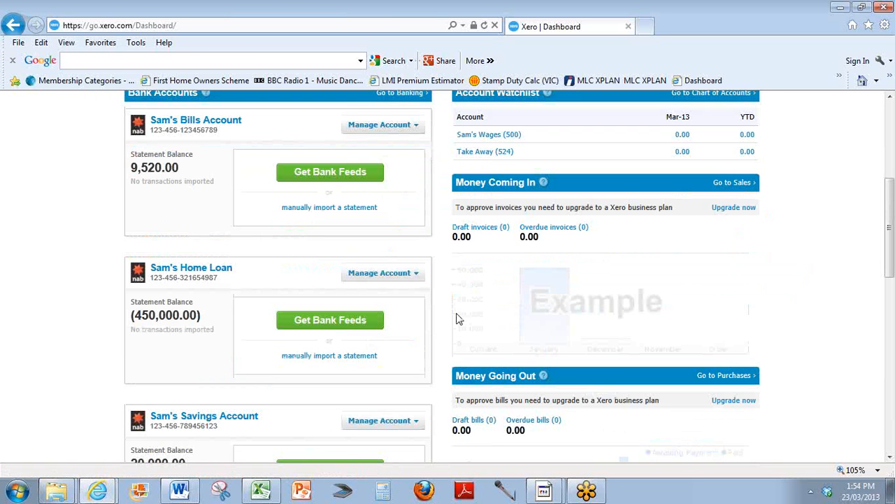
scroll(456, 319, "up", 3)
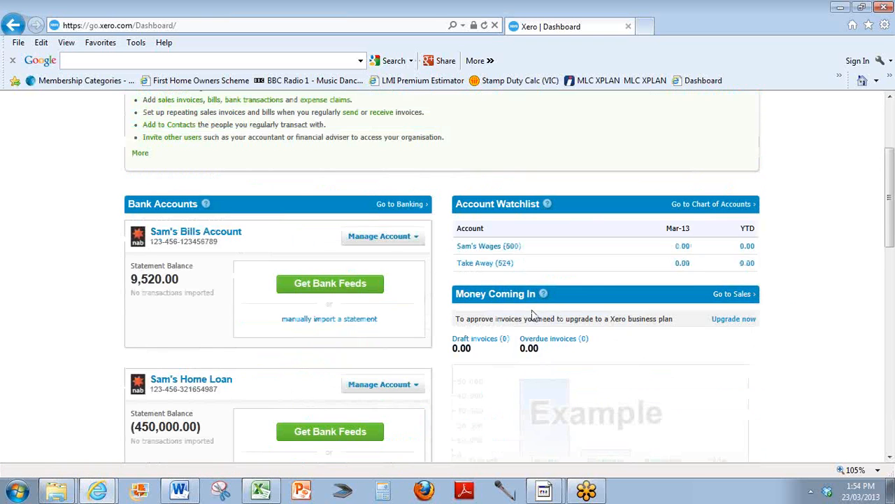
left_click(884, 31)
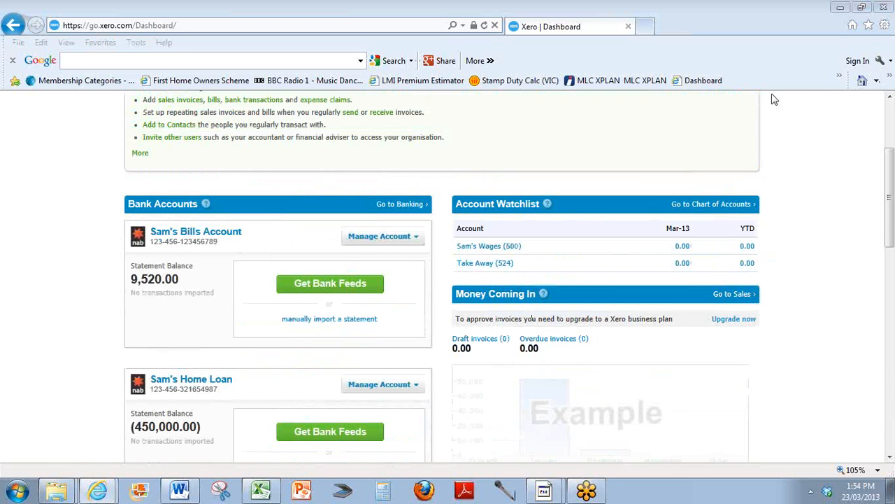